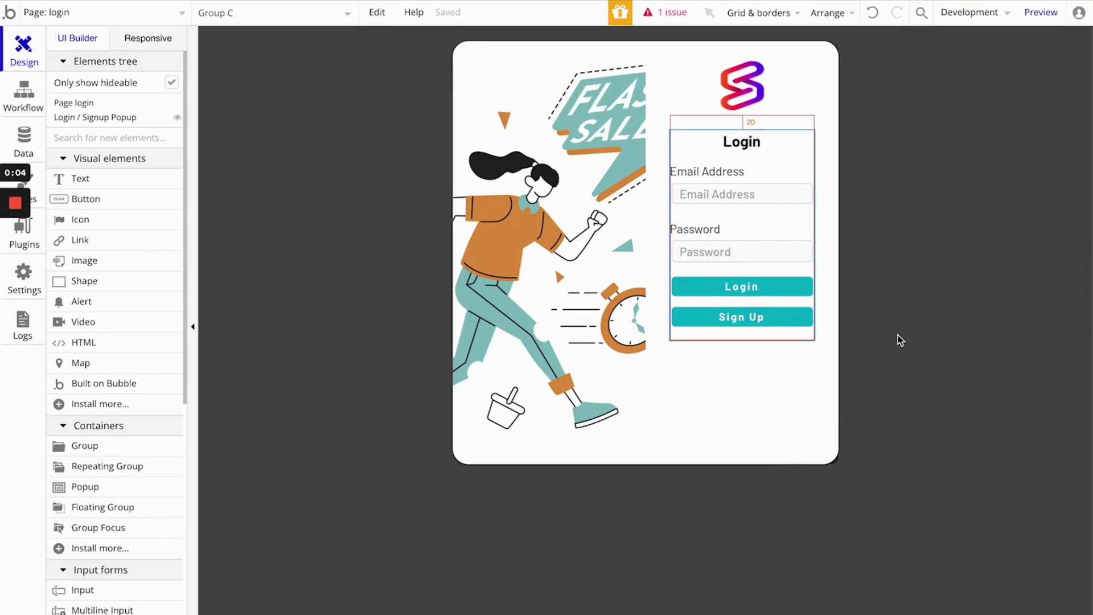
- Turn off visibility on page load for Group C, the group containing the login form
double_click(809, 221)
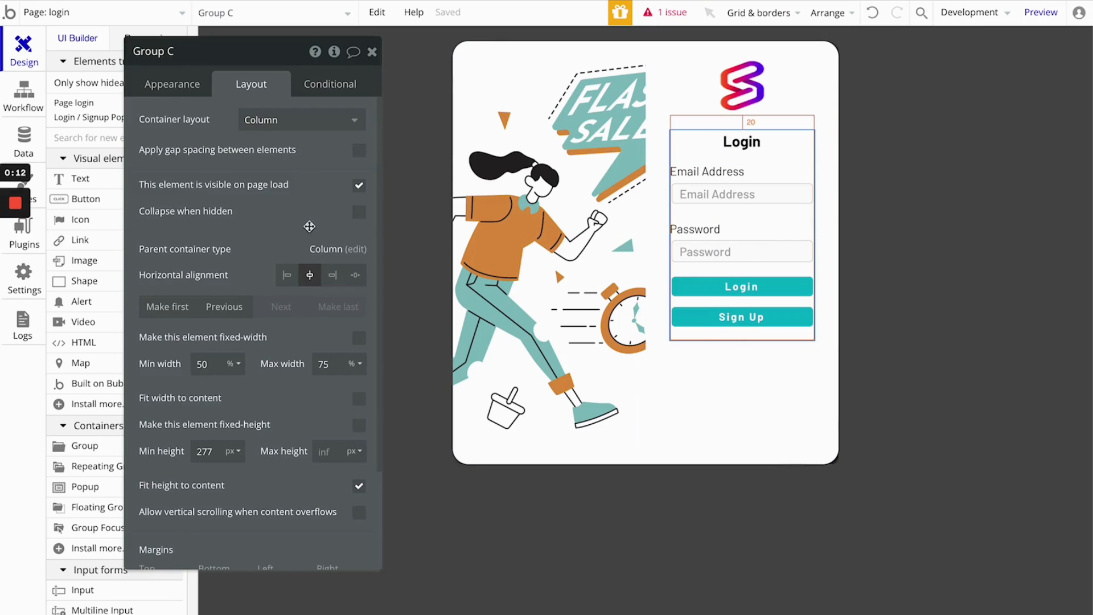
left_click(359, 186)
left_click(373, 53)
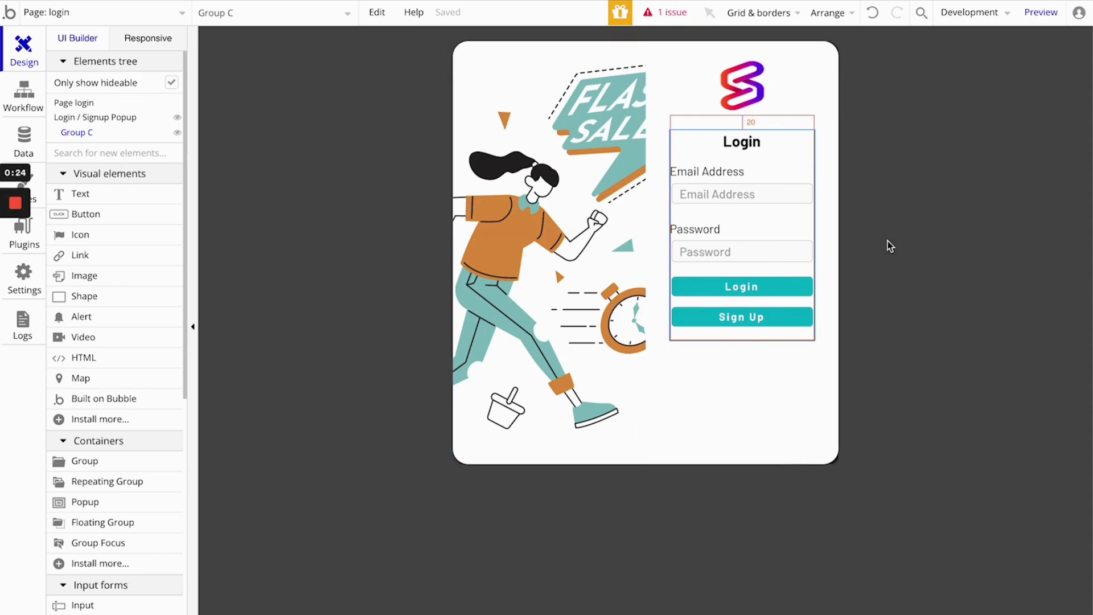
left_click(806, 157)
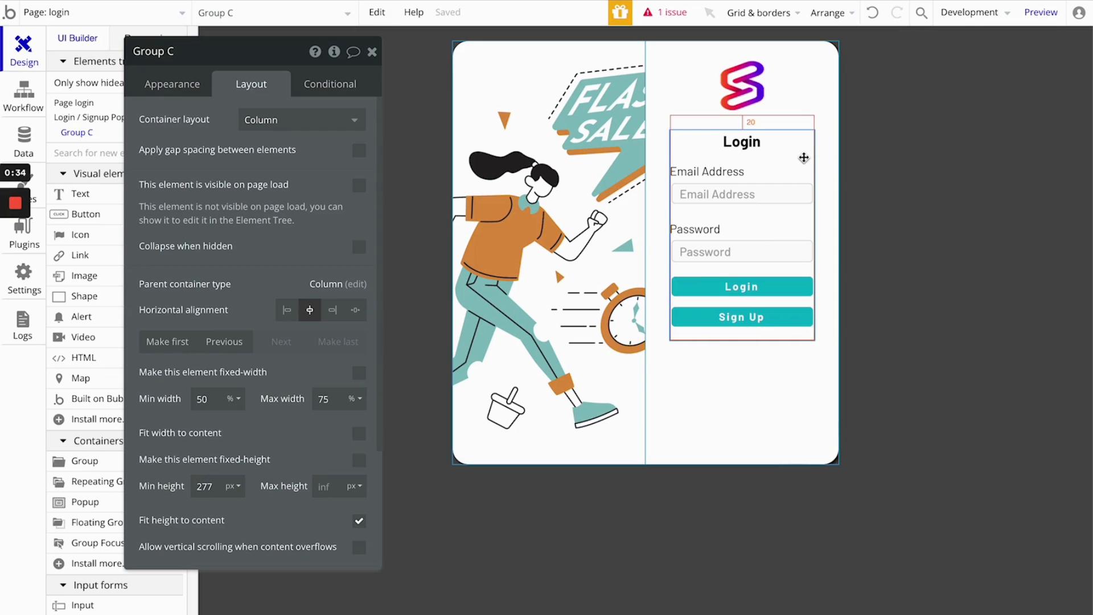
left_click(372, 51)
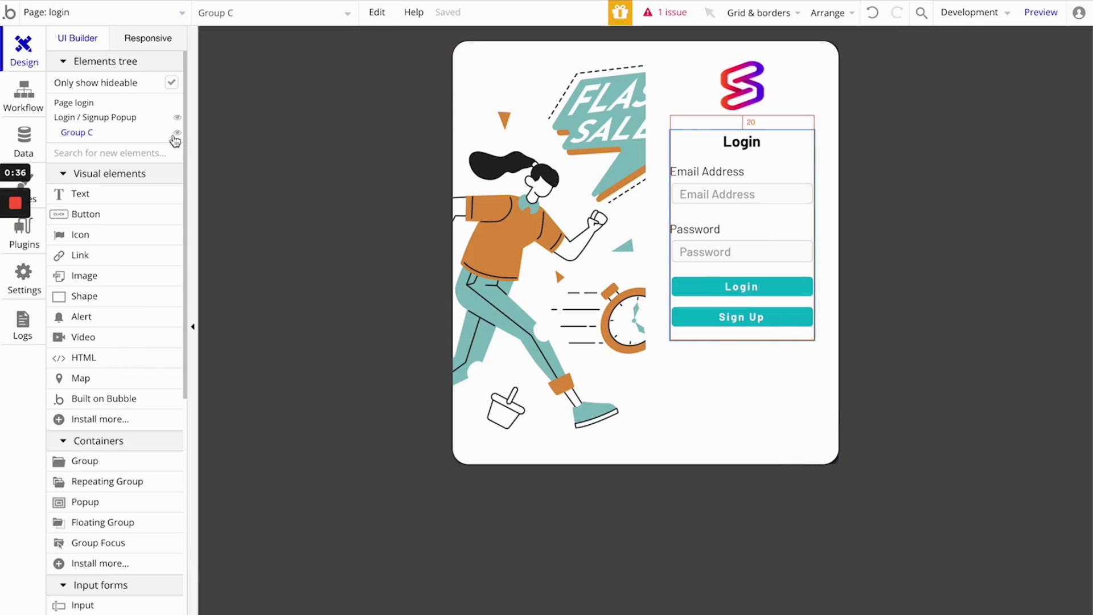
- Toggle Group C's visibility in the editor and leave the group hidden
left_click(177, 134)
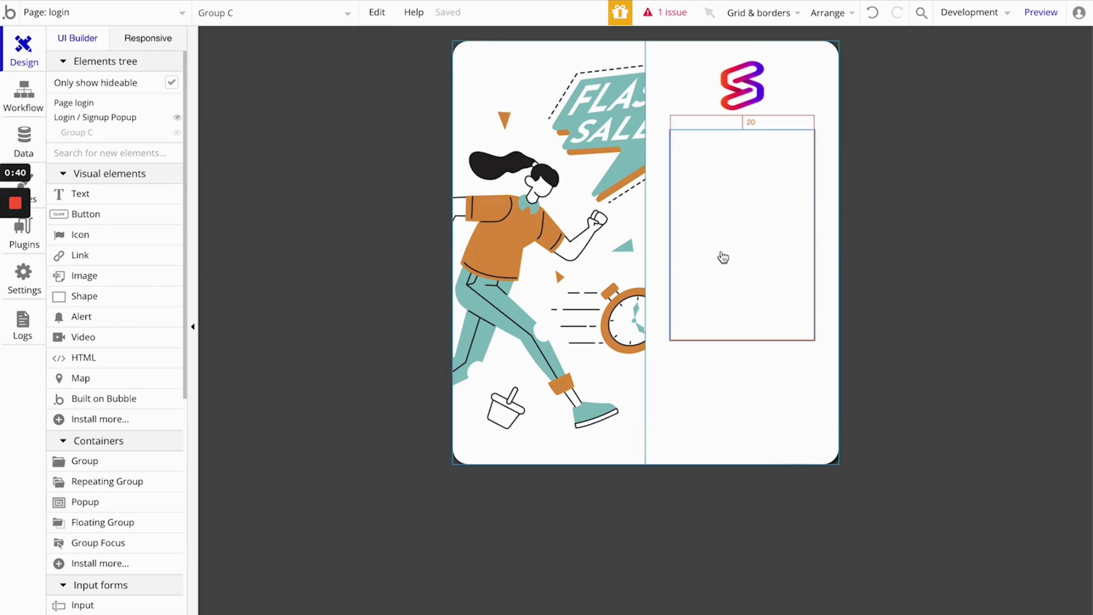
left_click(177, 133)
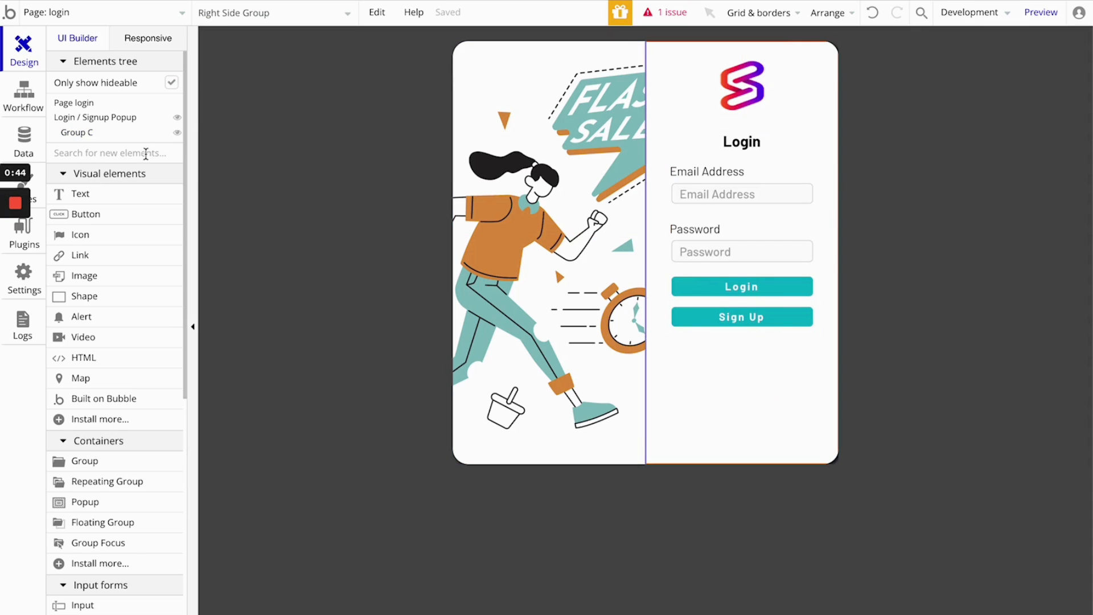
left_click(177, 138)
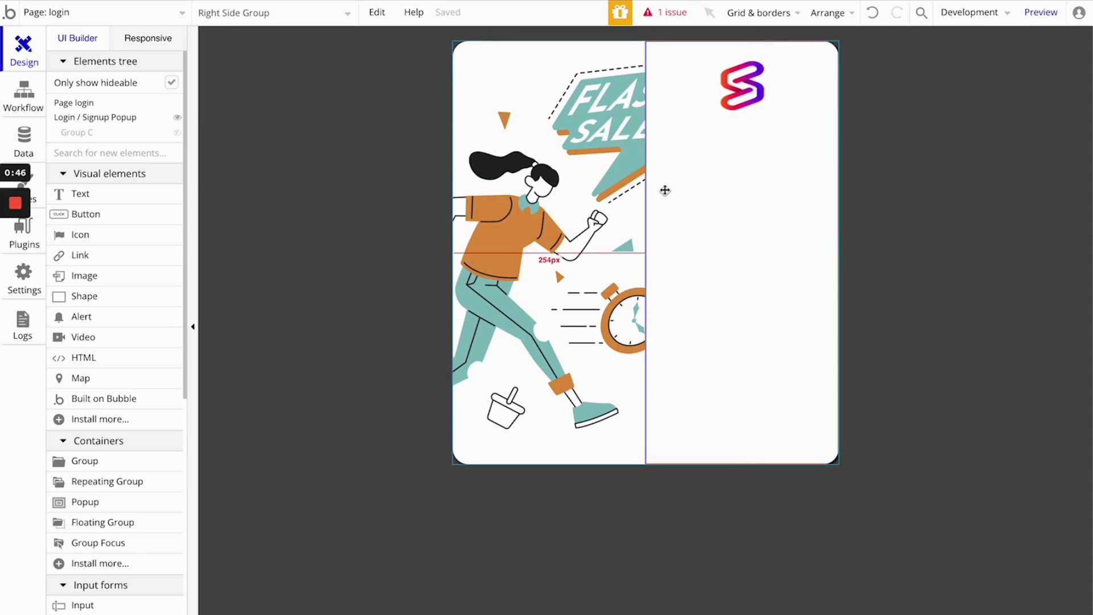
- Duplicate the hidden Group C by pasting a copy into the Right Side Group below the original
left_click(712, 185)
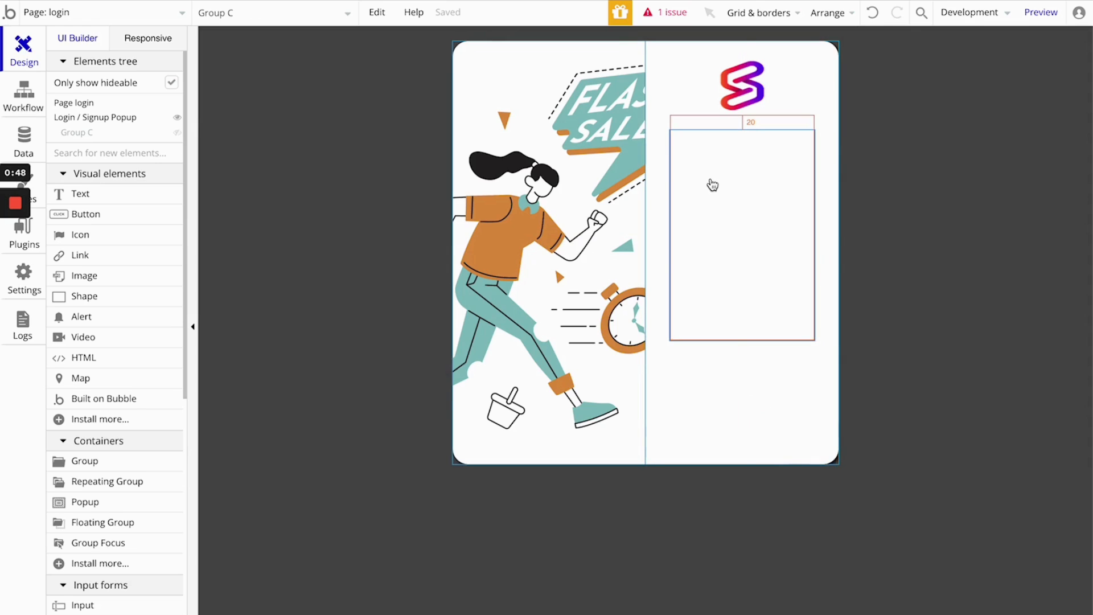
left_click(722, 395)
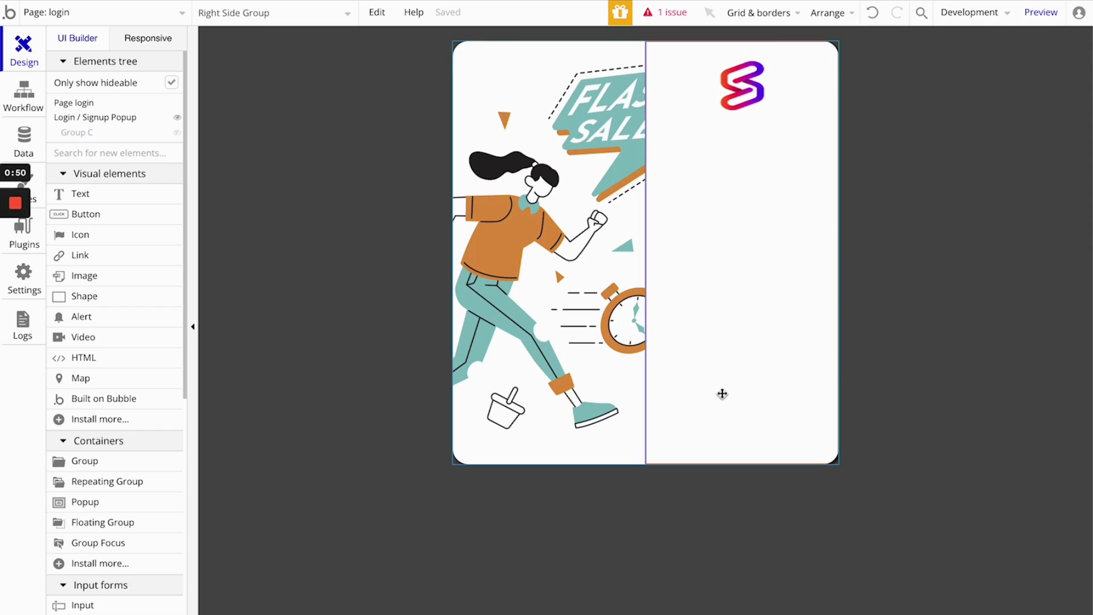
key("ctrl+v")
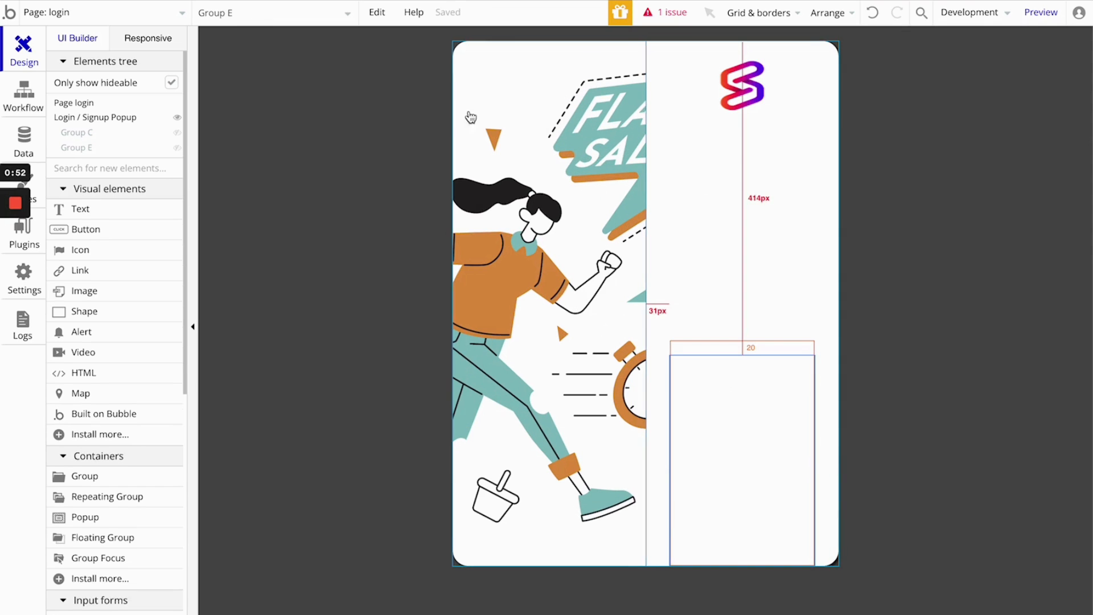
- Rename Group C, the original group under the logo, as Login Group
left_click_drag(812, 364, 808, 175)
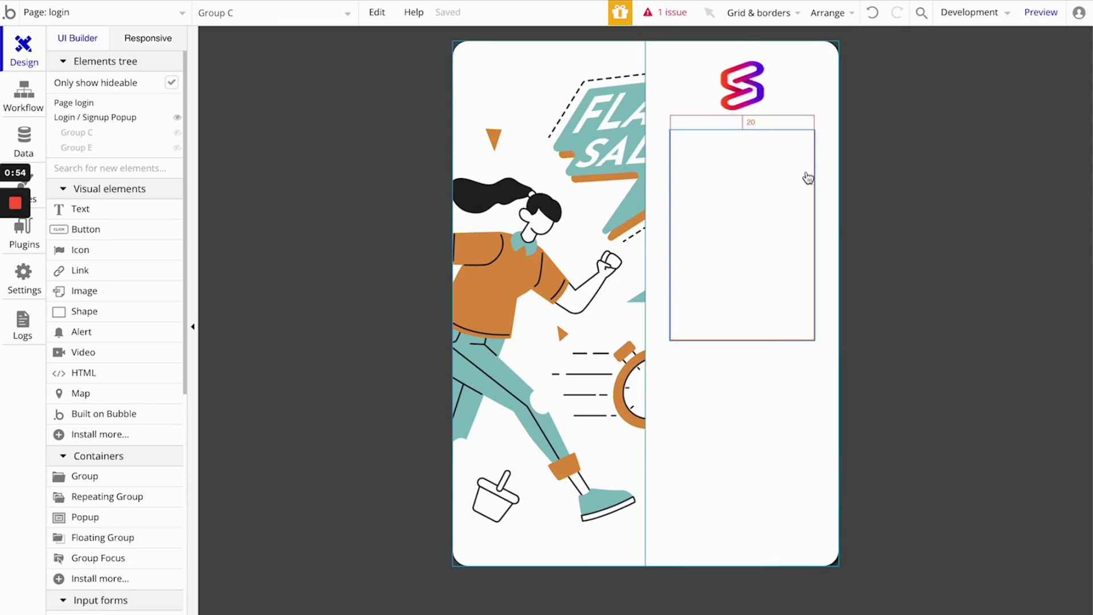
double_click(748, 198)
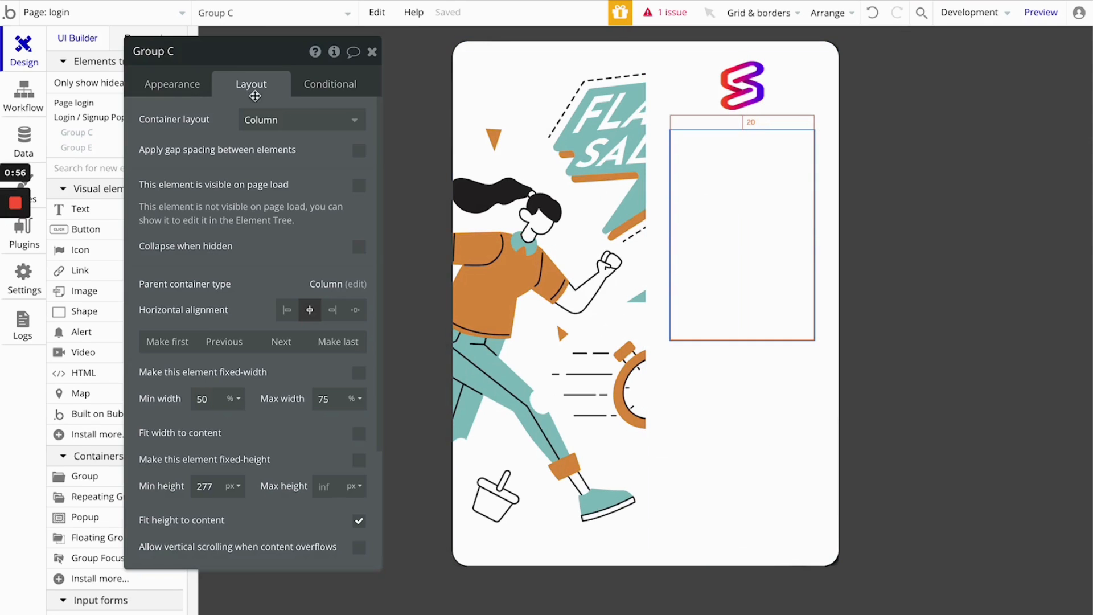
left_click(204, 55)
key("BackSpace")
type("Login")
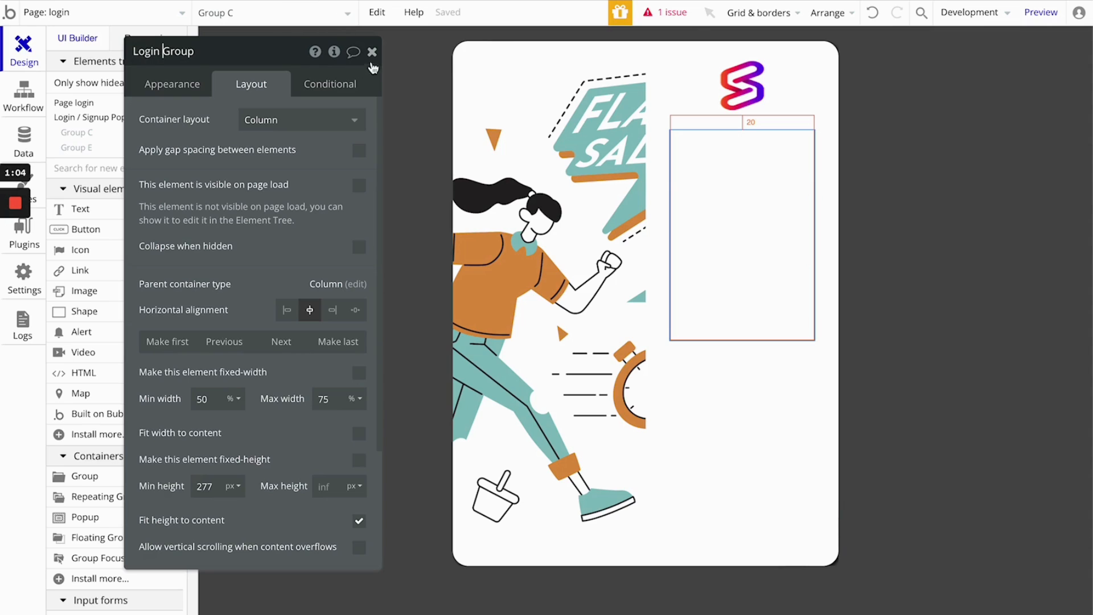
left_click(373, 52)
- Rename the pasted copy of the login group as Sign Up Group
left_click(348, 13)
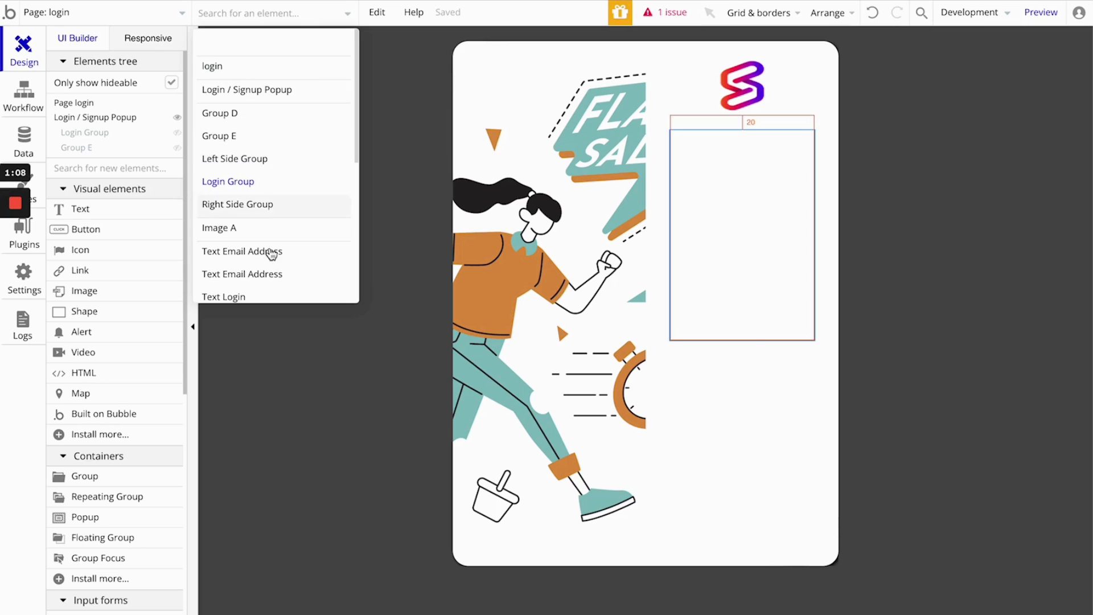
left_click(735, 399)
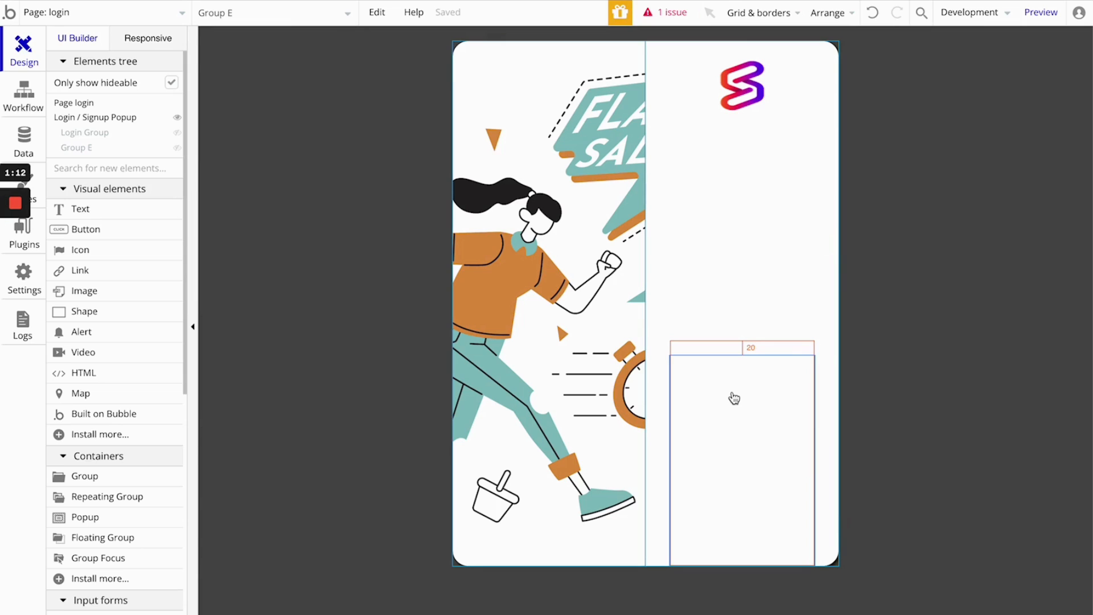
double_click(735, 398)
left_click(226, 54)
key("BackSpace")
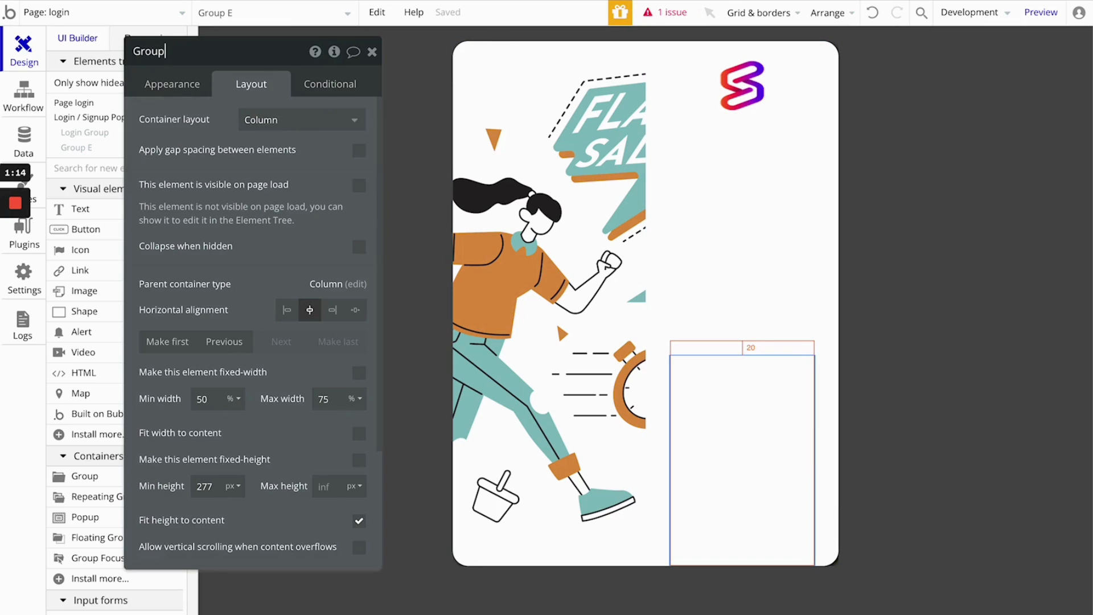
type("Sign Up")
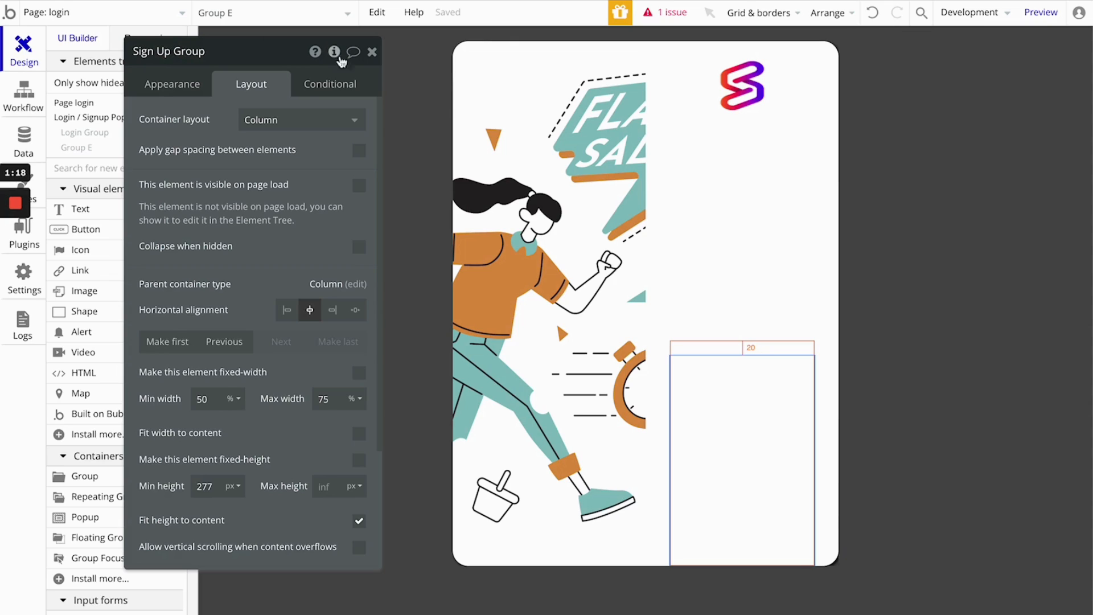
left_click(373, 53)
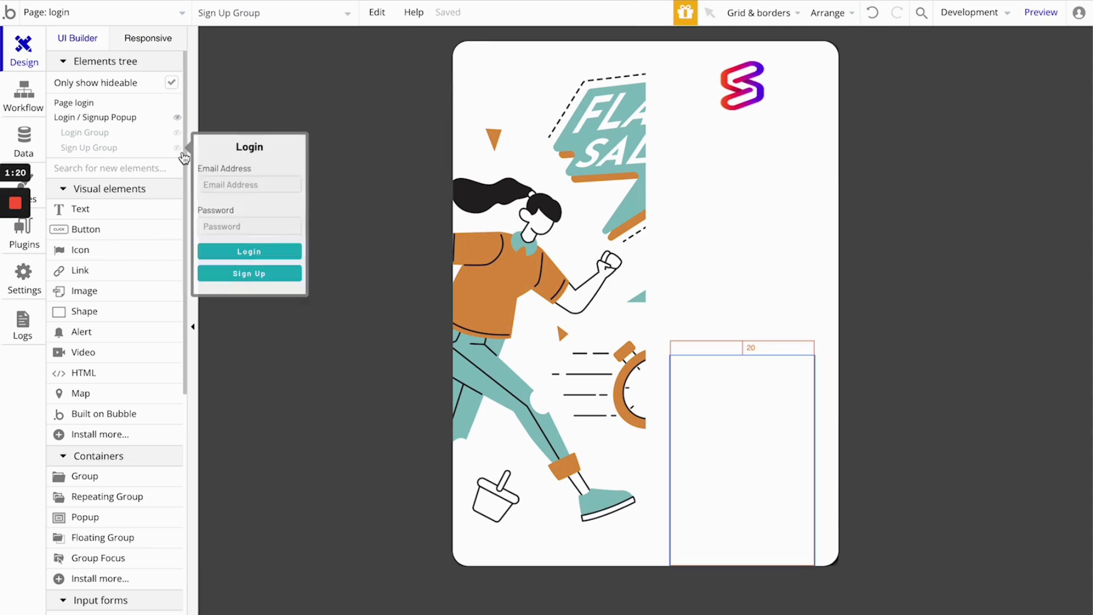
- Show the Sign Up Group in the editor and change its heading text to "Sign Up"
left_click(177, 149)
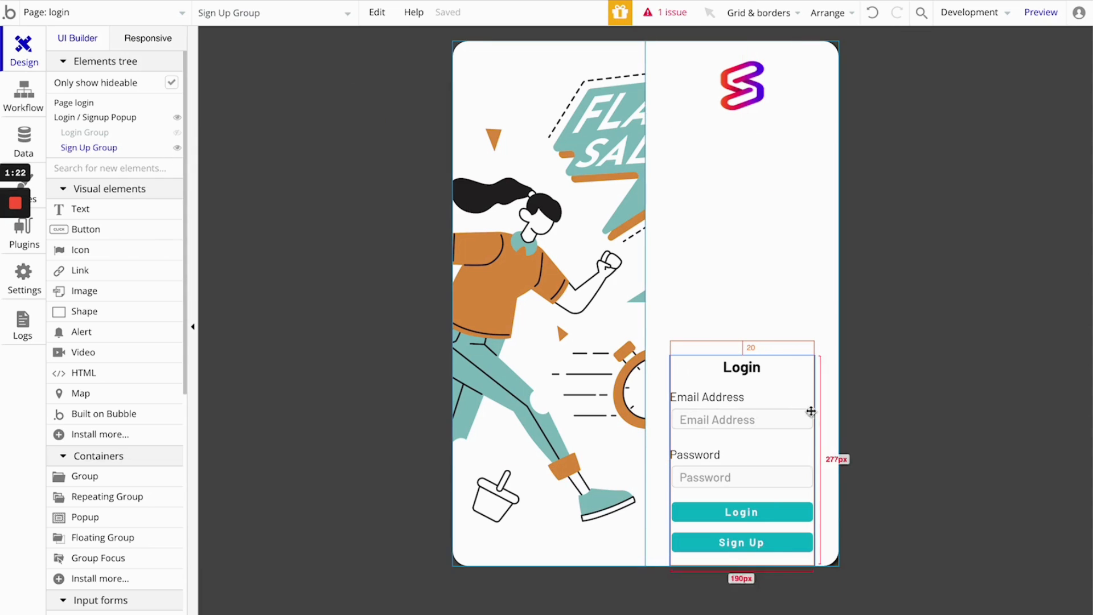
double_click(742, 368)
left_click(251, 144)
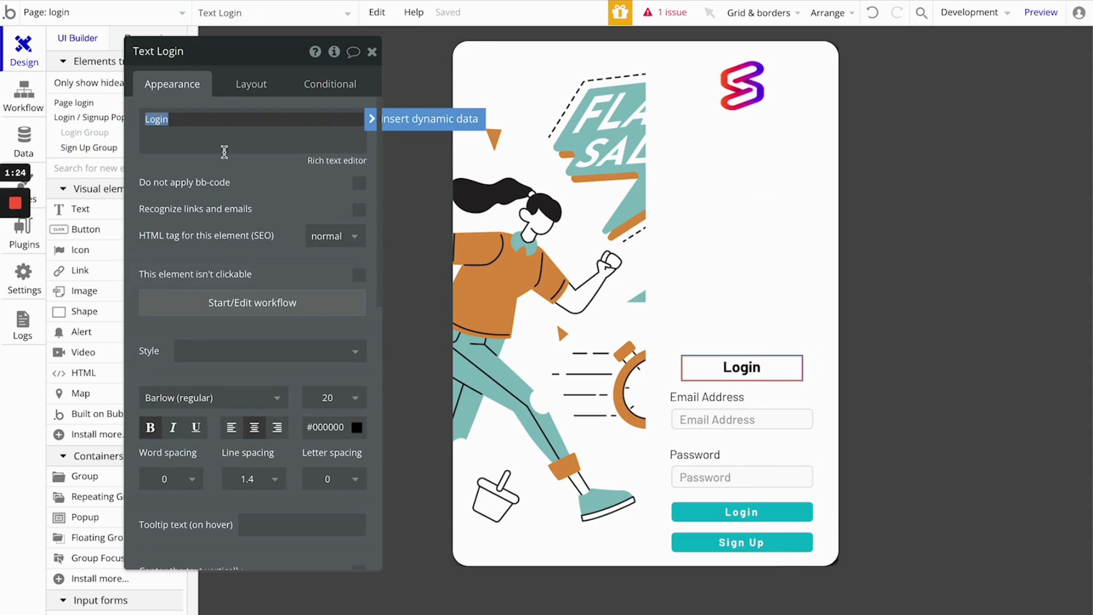
key("ctrl+a")
type("Si")
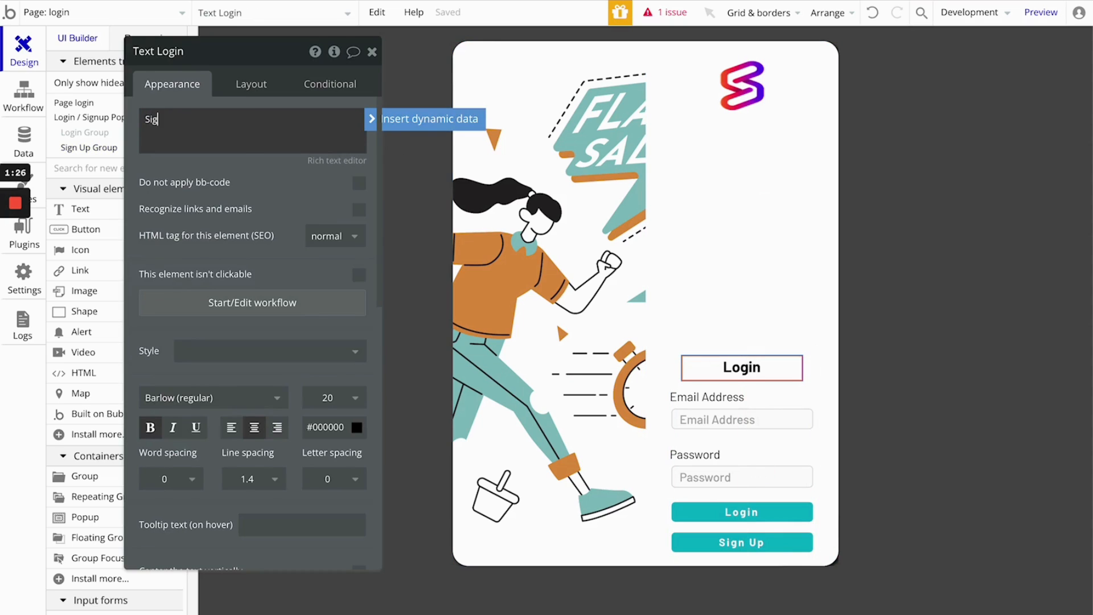
type("gn Up")
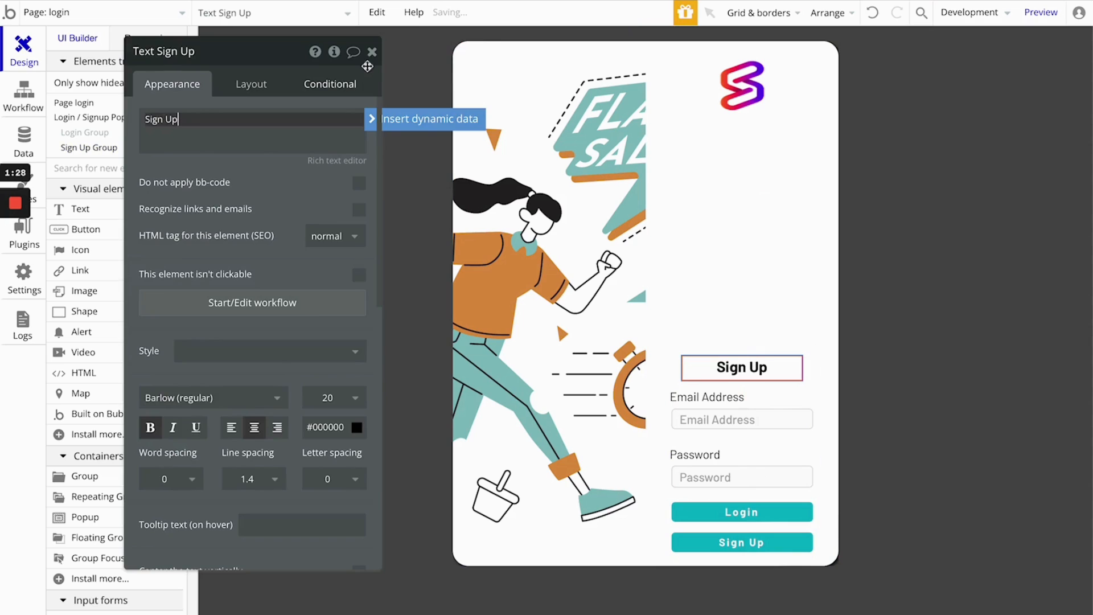
left_click(372, 52)
- Set the Login Group to collapse when hidden
left_click(718, 311)
double_click(718, 311)
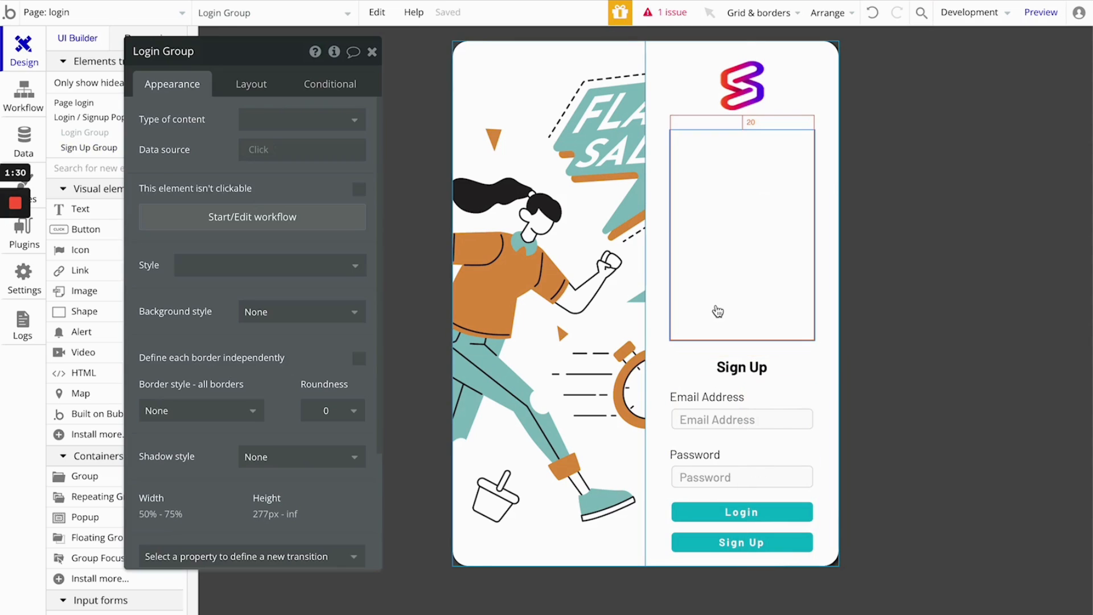
left_click(251, 85)
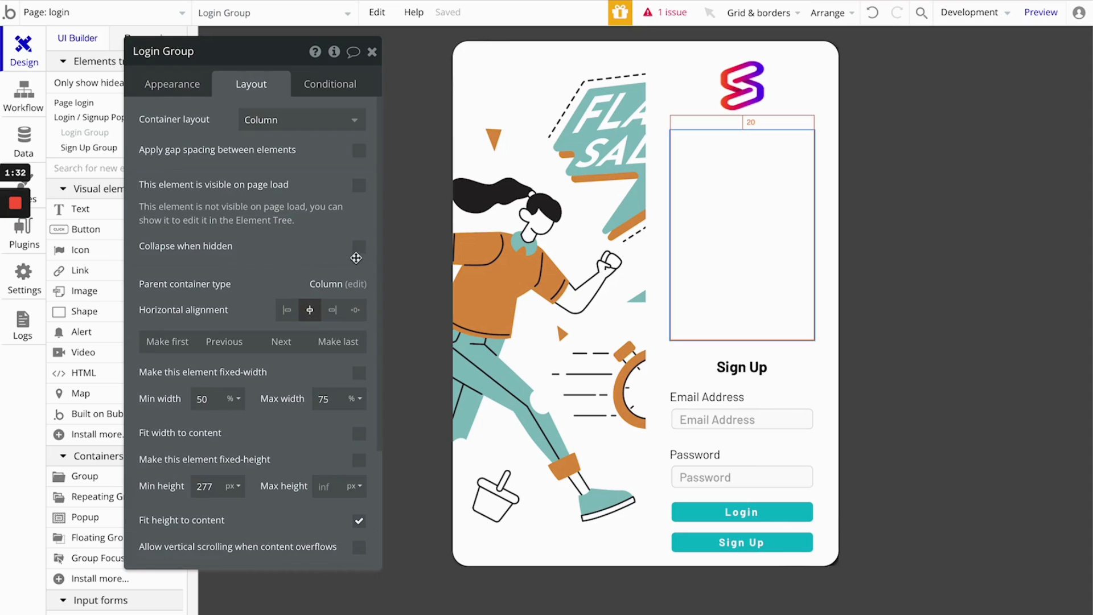
left_click(359, 247)
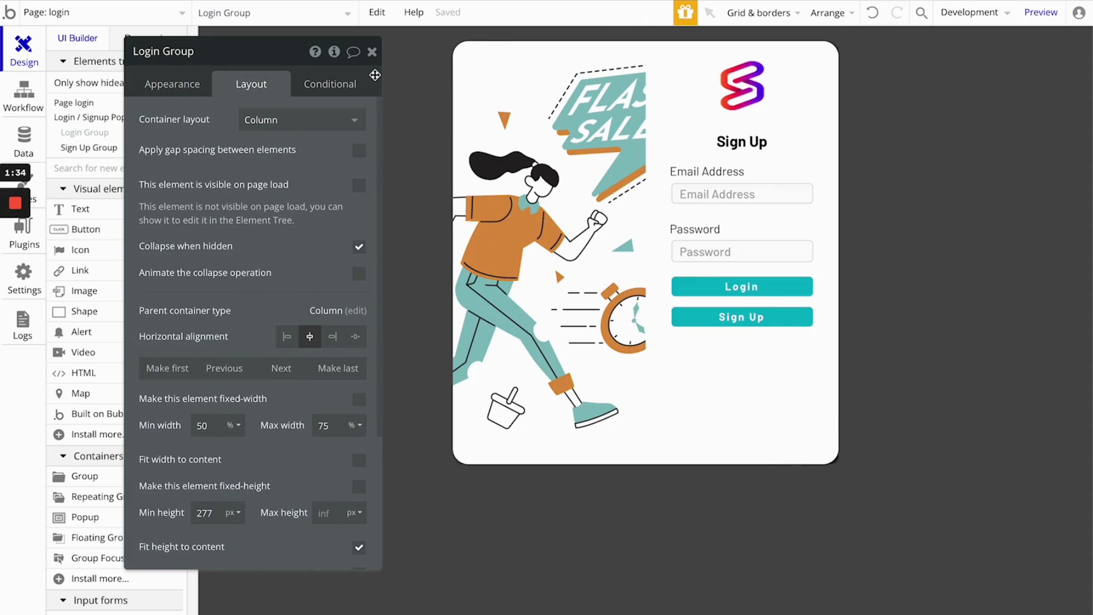
left_click(372, 52)
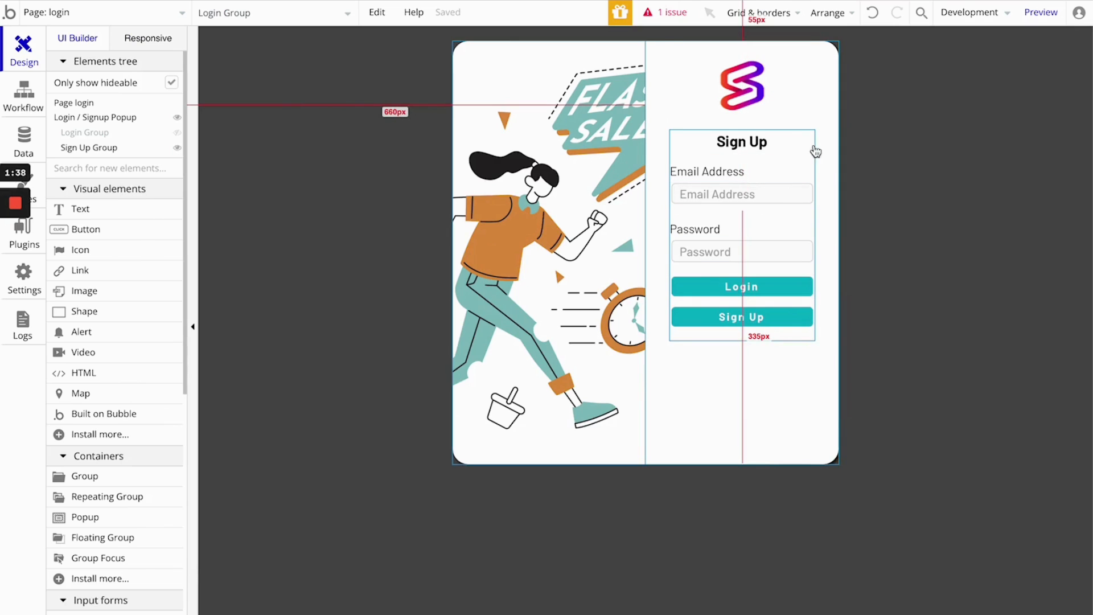
- Set the Sign Up Group to collapse when hidden and to be visible on page load
double_click(809, 162)
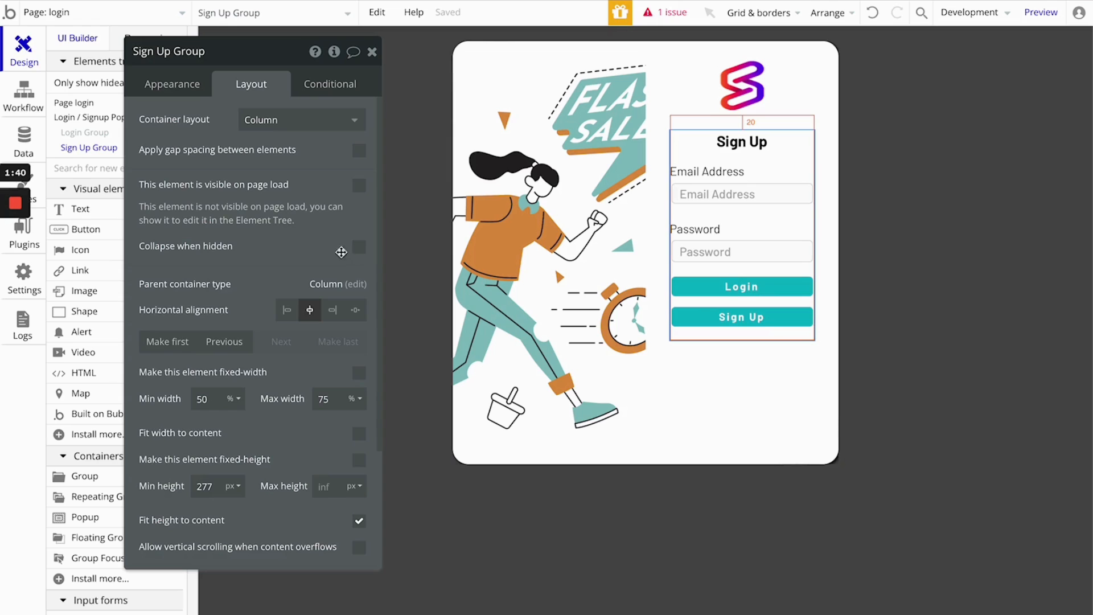
left_click(359, 246)
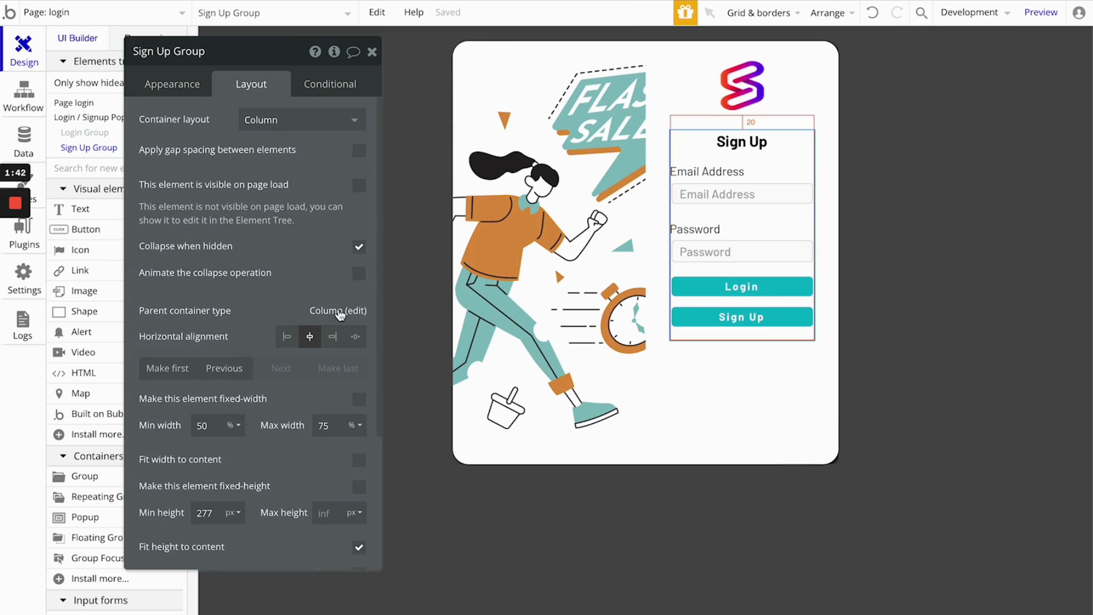
left_click(359, 185)
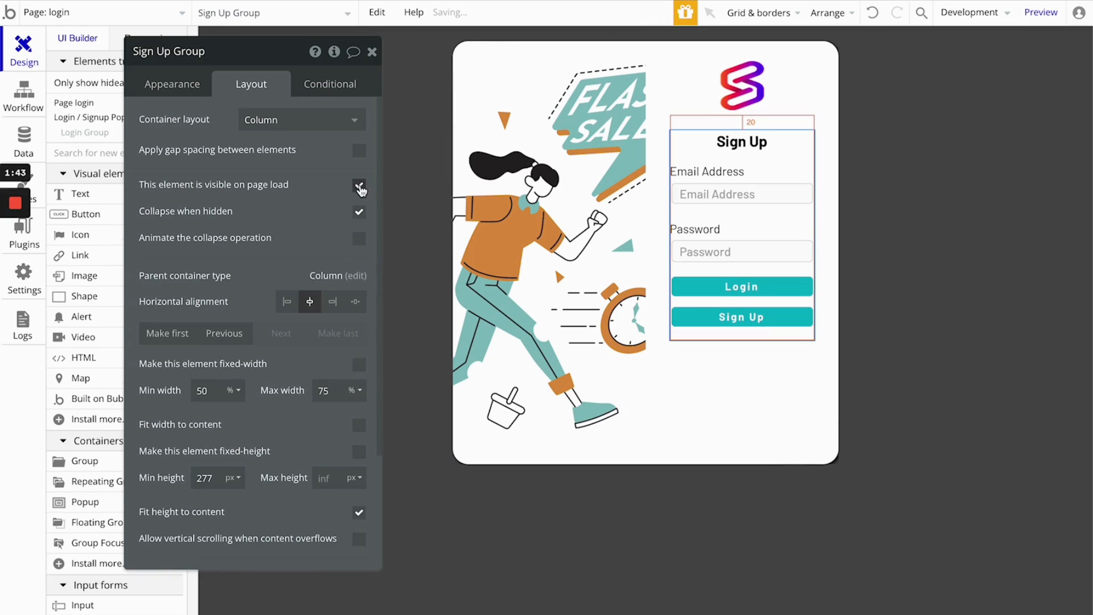
left_click(373, 52)
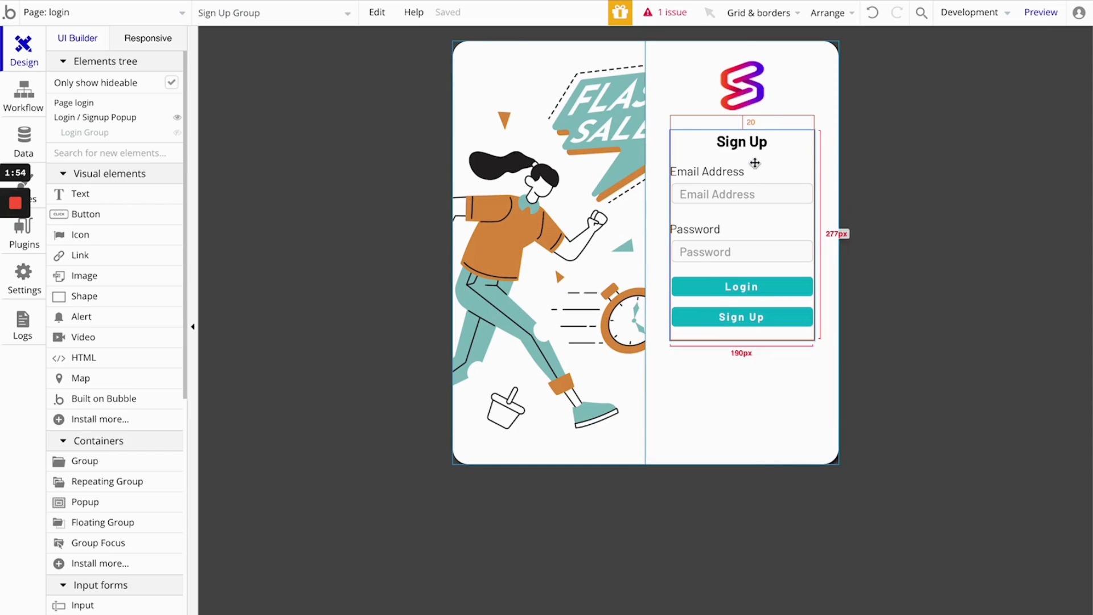
- Turn off the fixed width of the Email Address label in the Sign Up Group
left_click(732, 177)
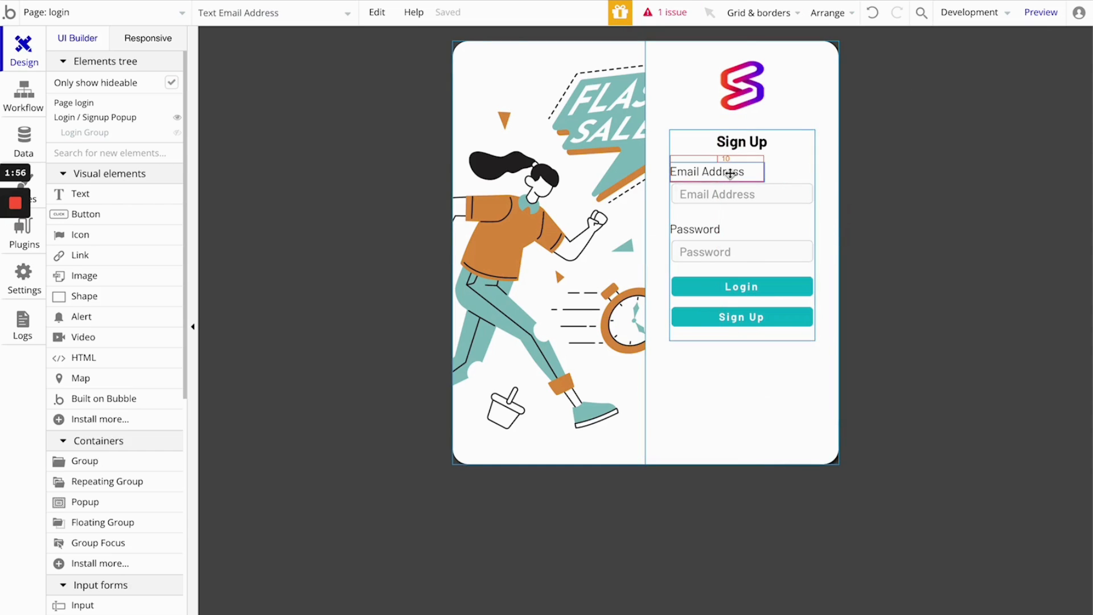
double_click(731, 173)
left_click(252, 83)
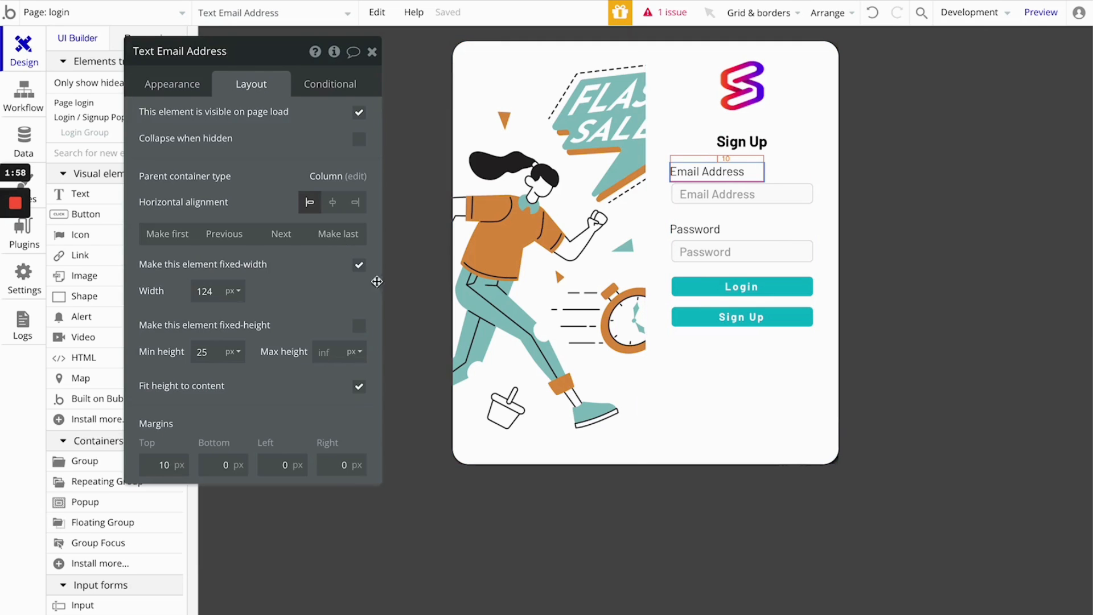
left_click(359, 266)
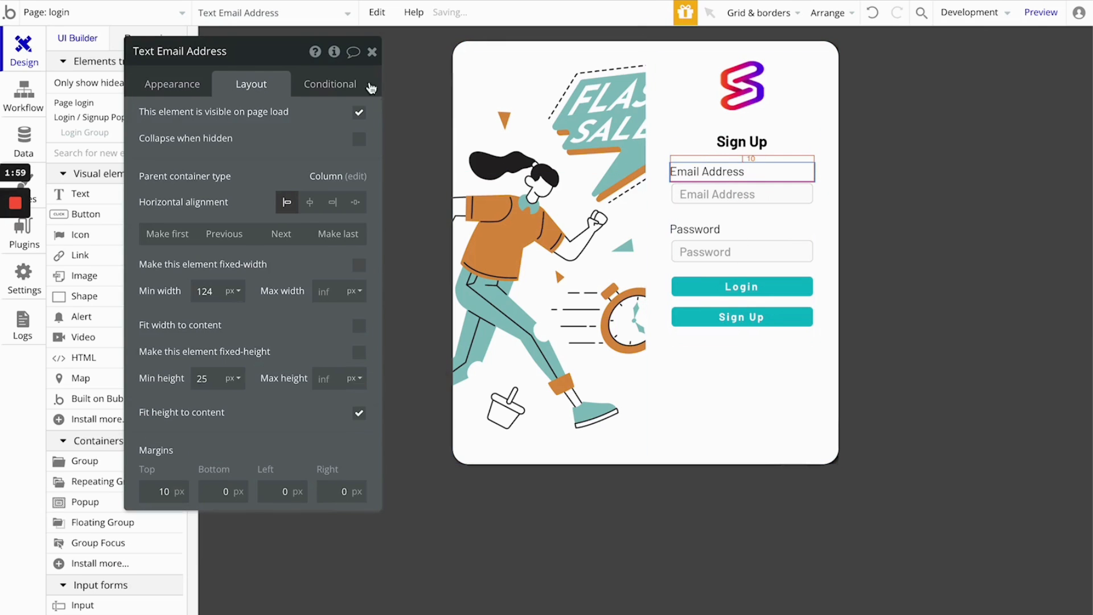
left_click(372, 51)
double_click(719, 196)
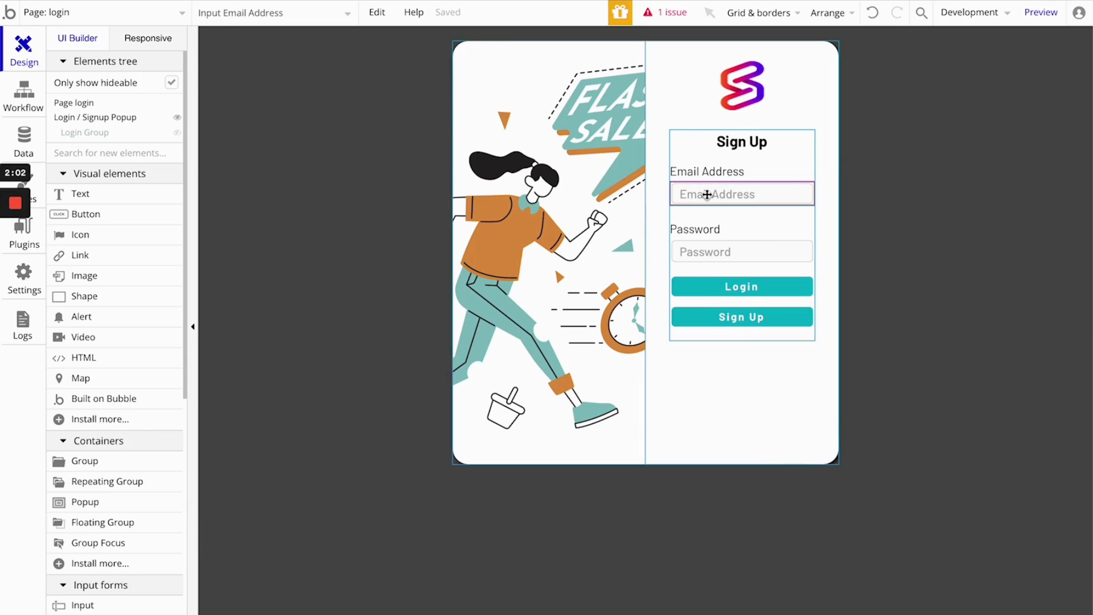
left_click(372, 52)
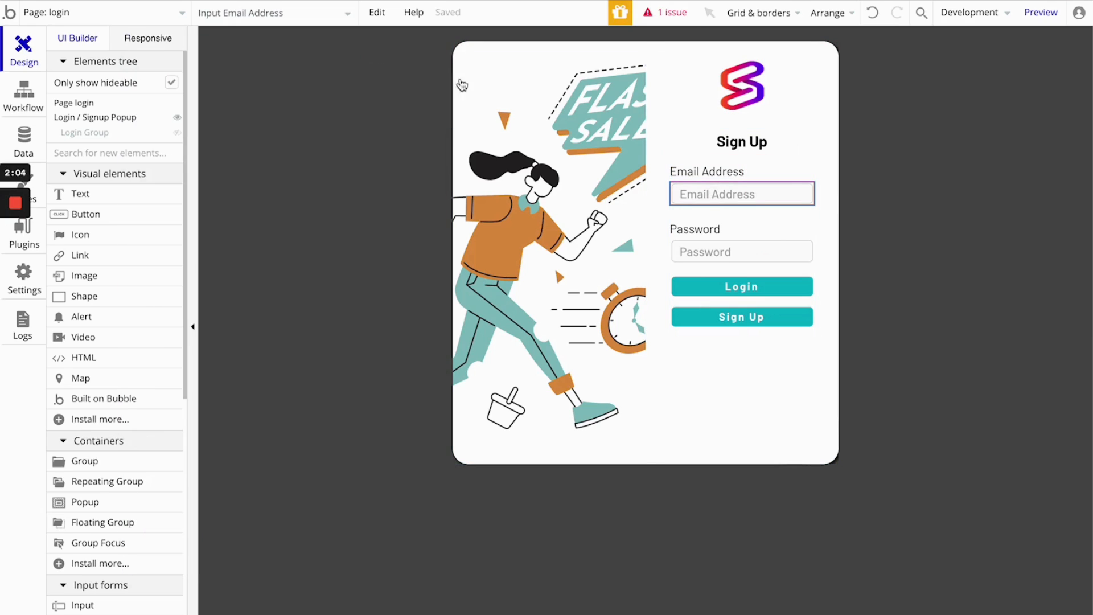
- Turn off the fixed width of the Password label in the Sign Up Group
double_click(716, 230)
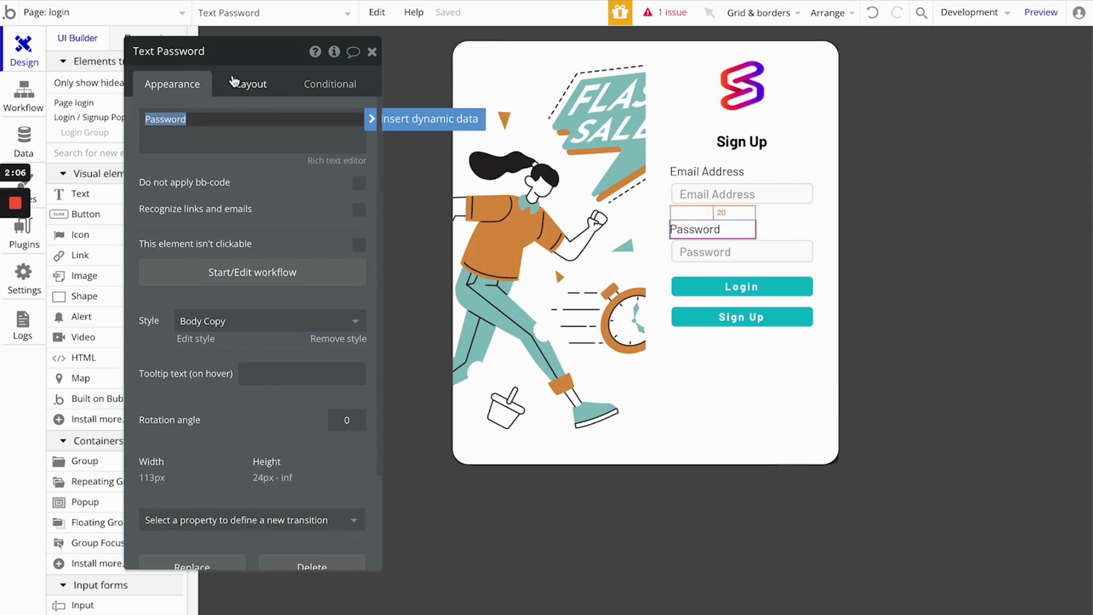
left_click(247, 86)
left_click(358, 266)
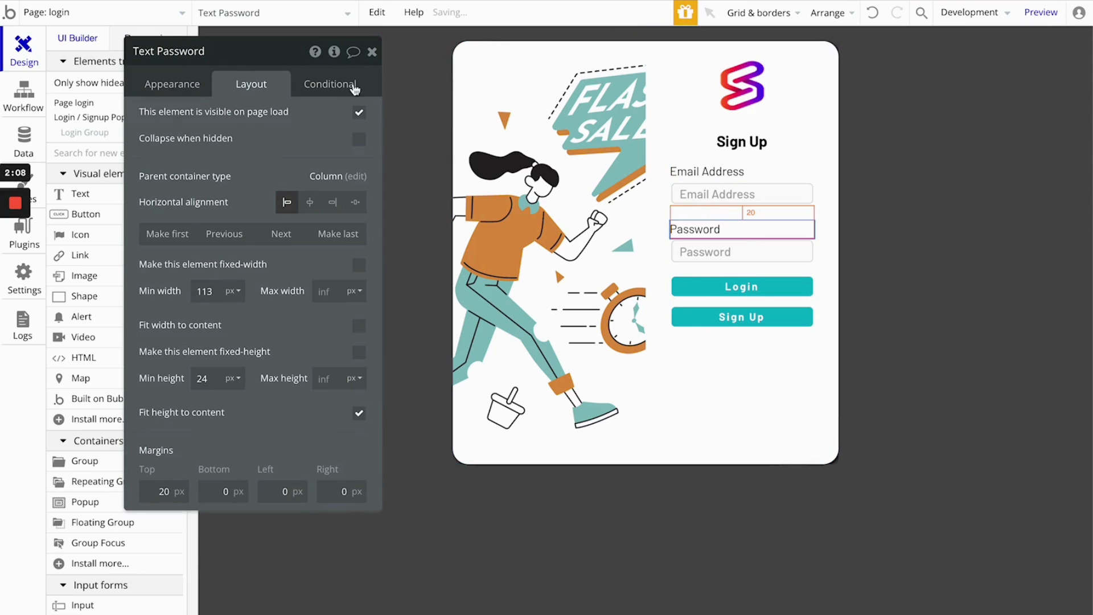
left_click(372, 52)
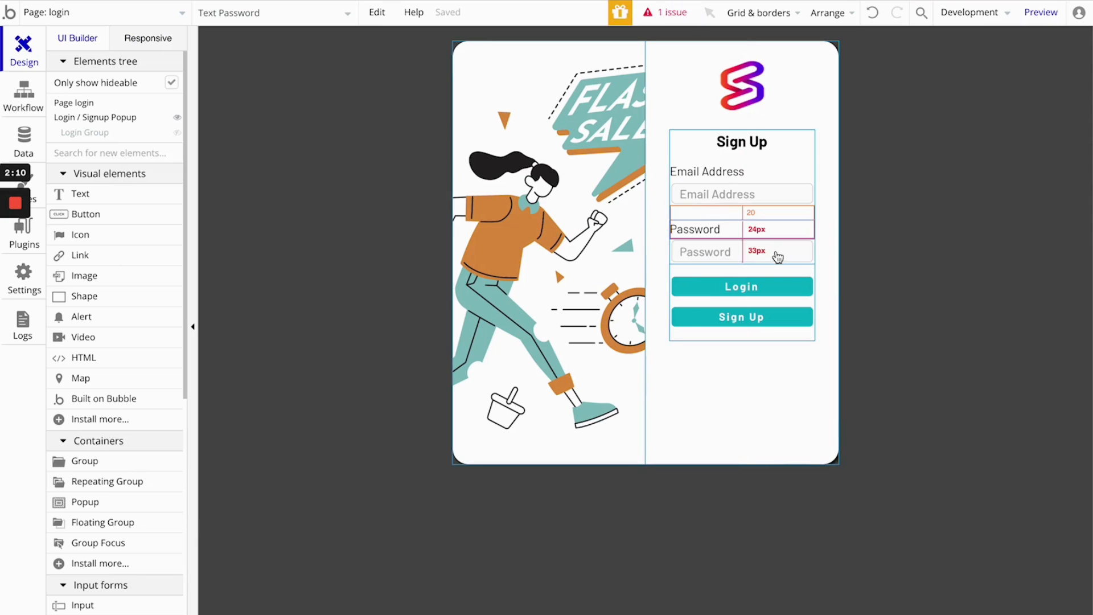
- Copy the Password label and its input and paste the copies into the Sign Up Group
left_click(776, 253)
left_click(776, 233, "shift")
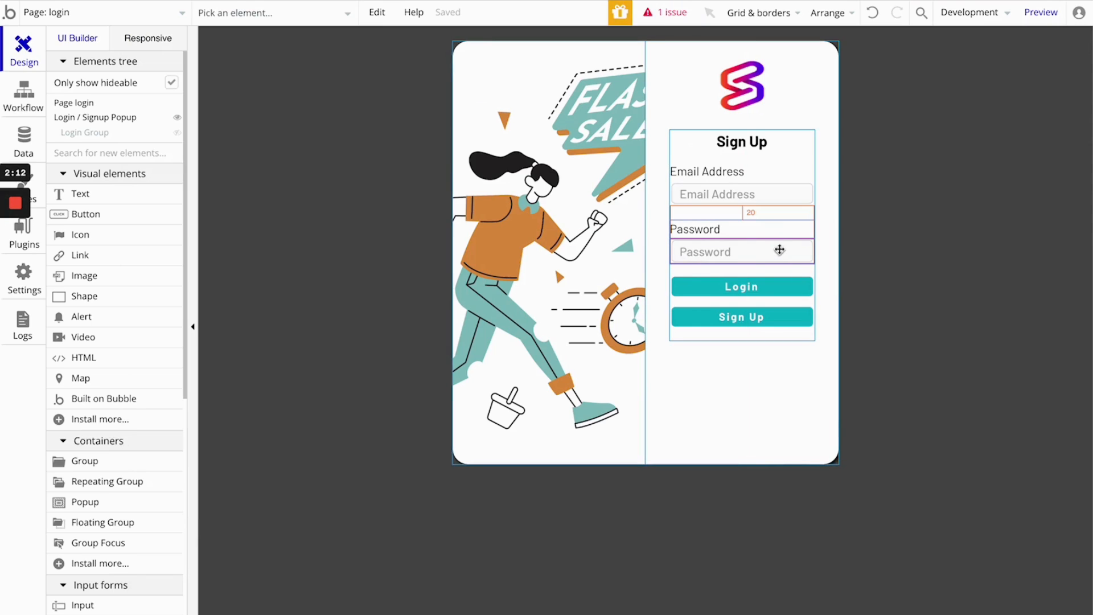
left_click(786, 270)
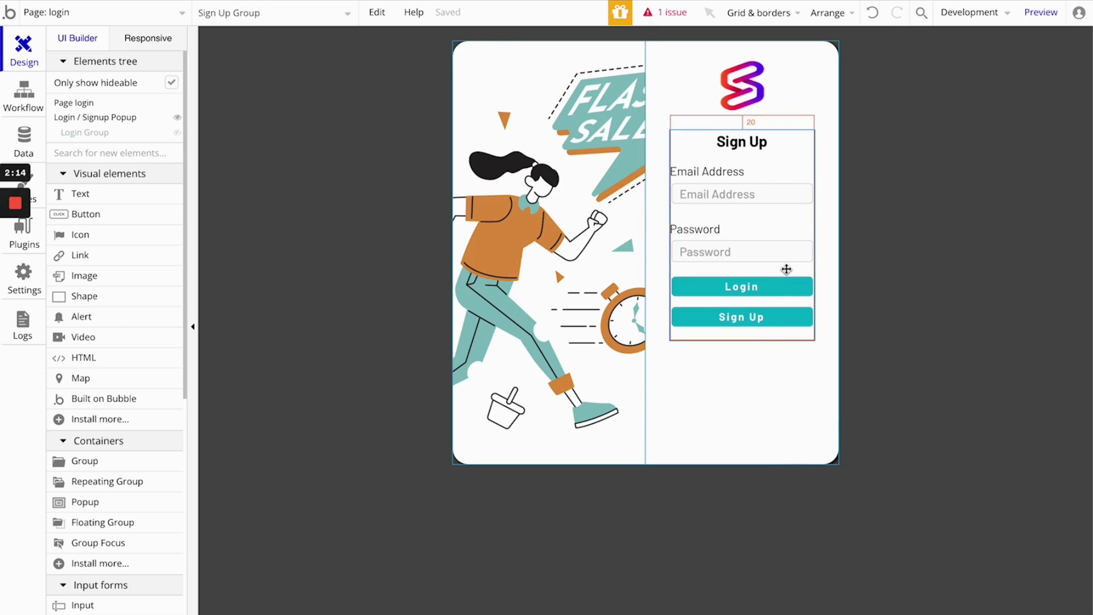
key("ctrl+v")
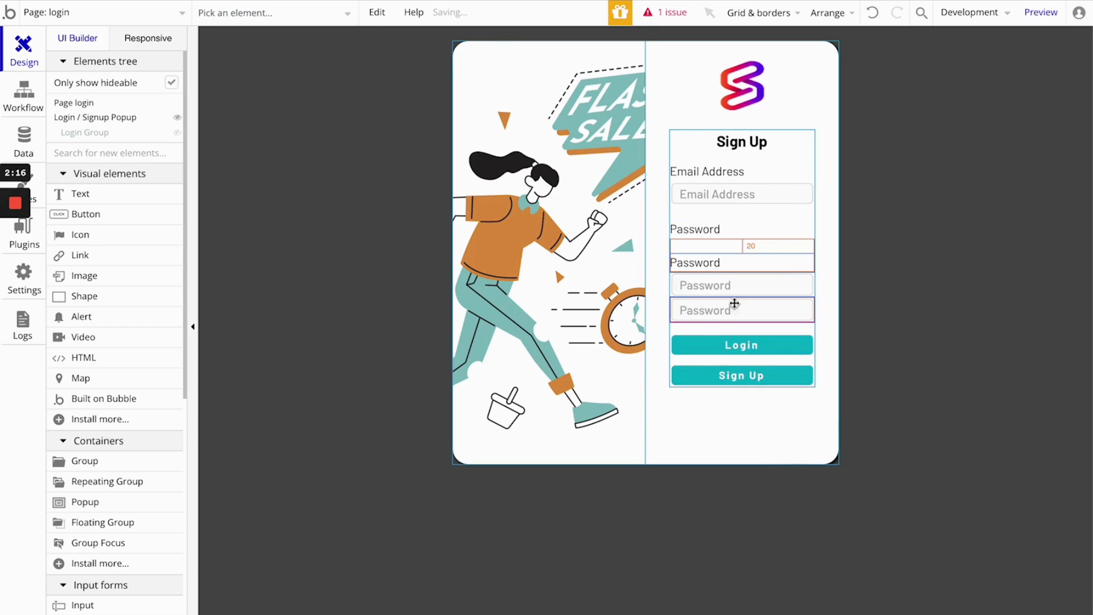
- Move the upper Password input one place earlier so it sits directly under the first Password label
left_click(726, 285)
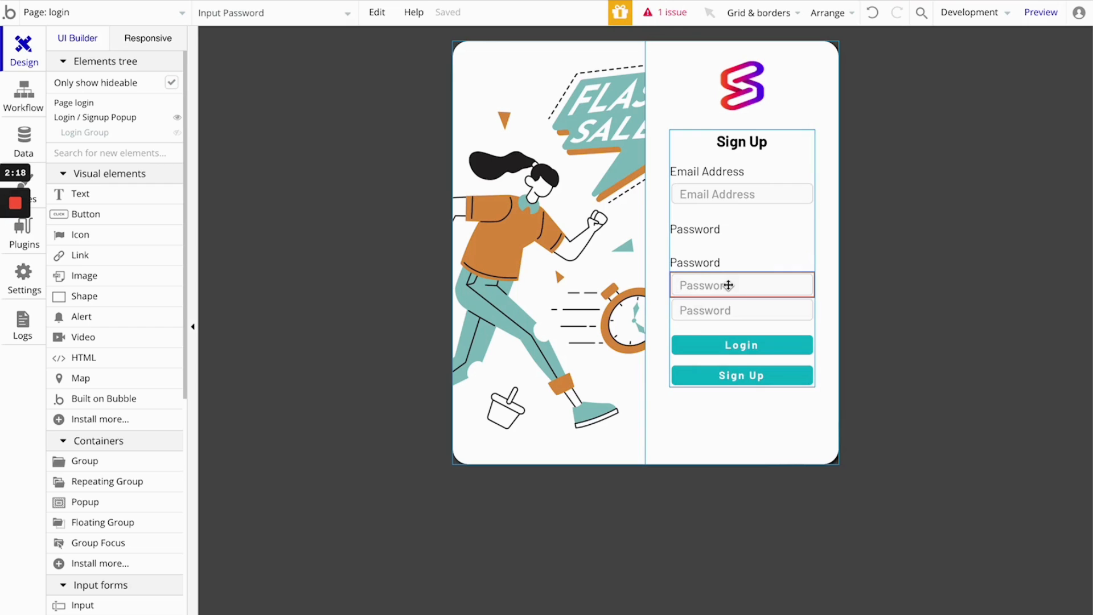
double_click(729, 284)
left_click(251, 83)
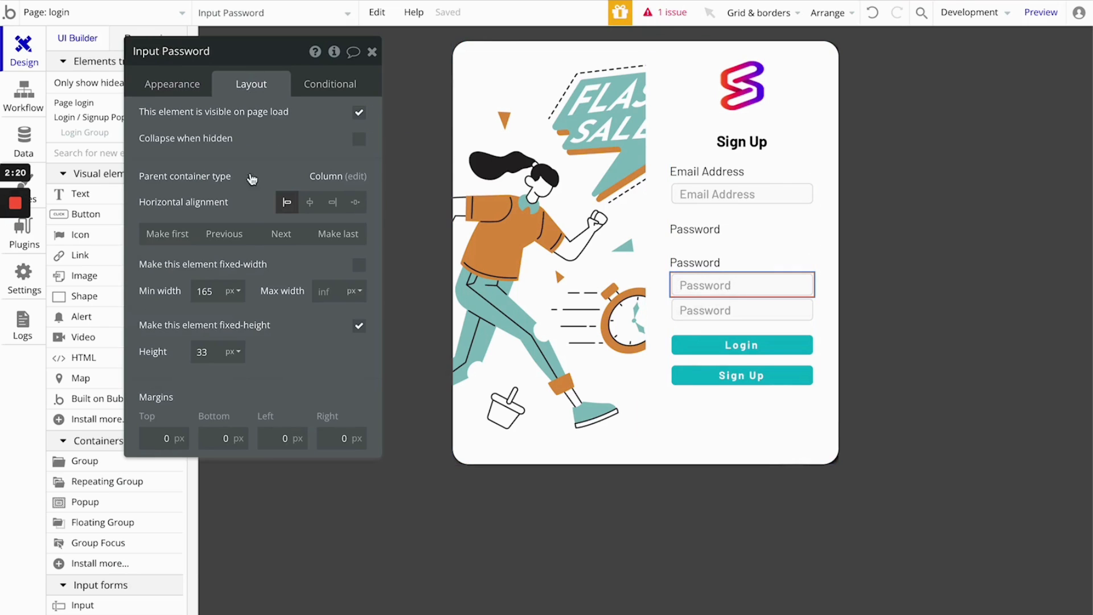
left_click(229, 239)
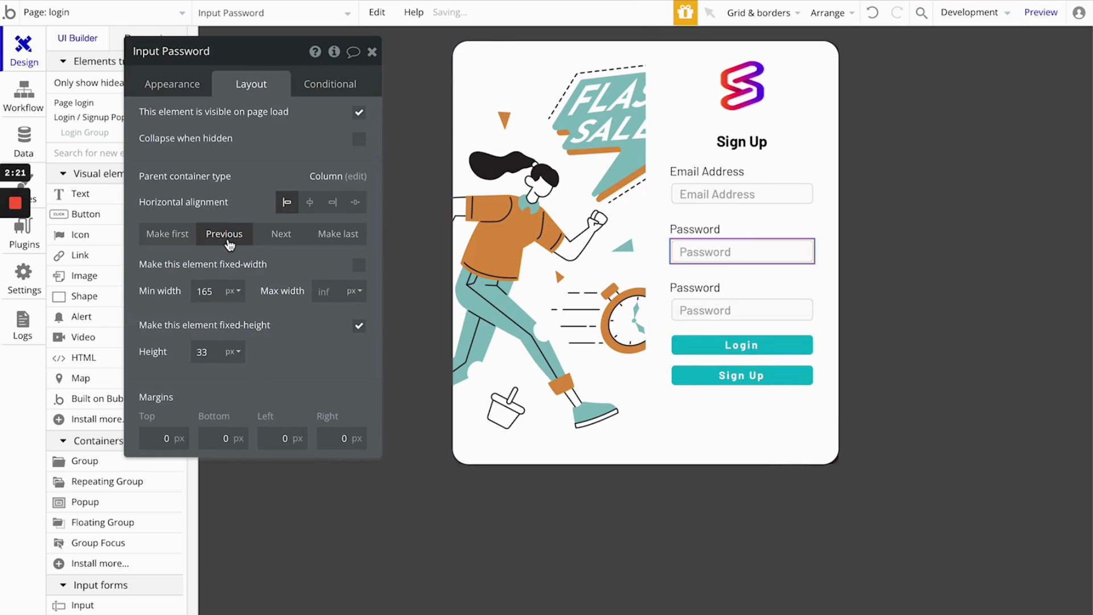
- Change the second Password label's text to "Password Confrimation"
left_click(712, 290)
double_click(712, 289)
left_click(300, 113)
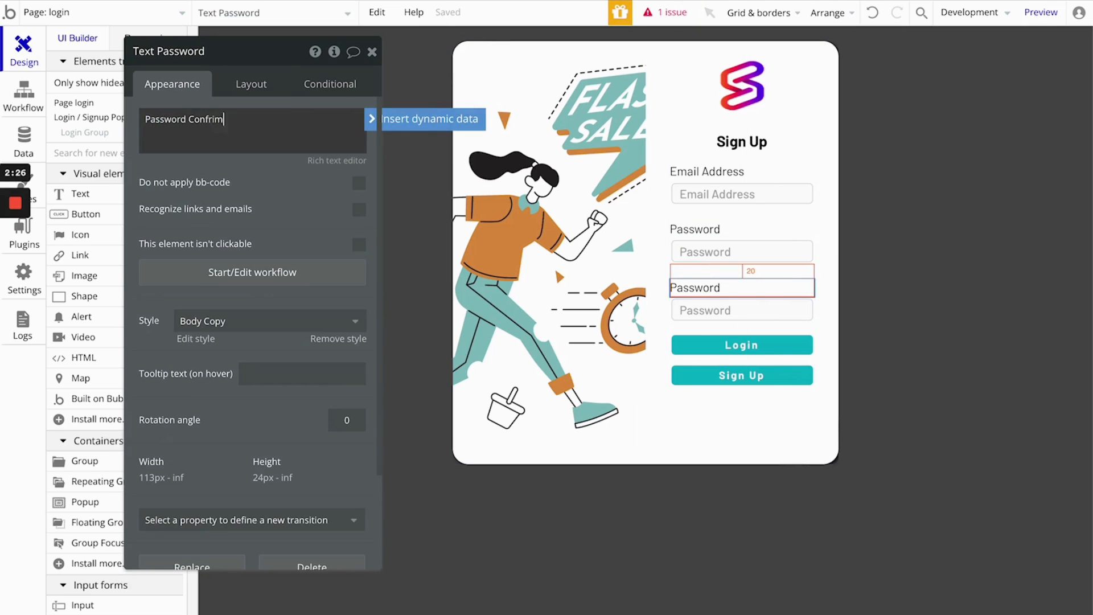
left_click(285, 174)
- Set the placeholder of the second password input to "Re-enter your password"
left_click(762, 310)
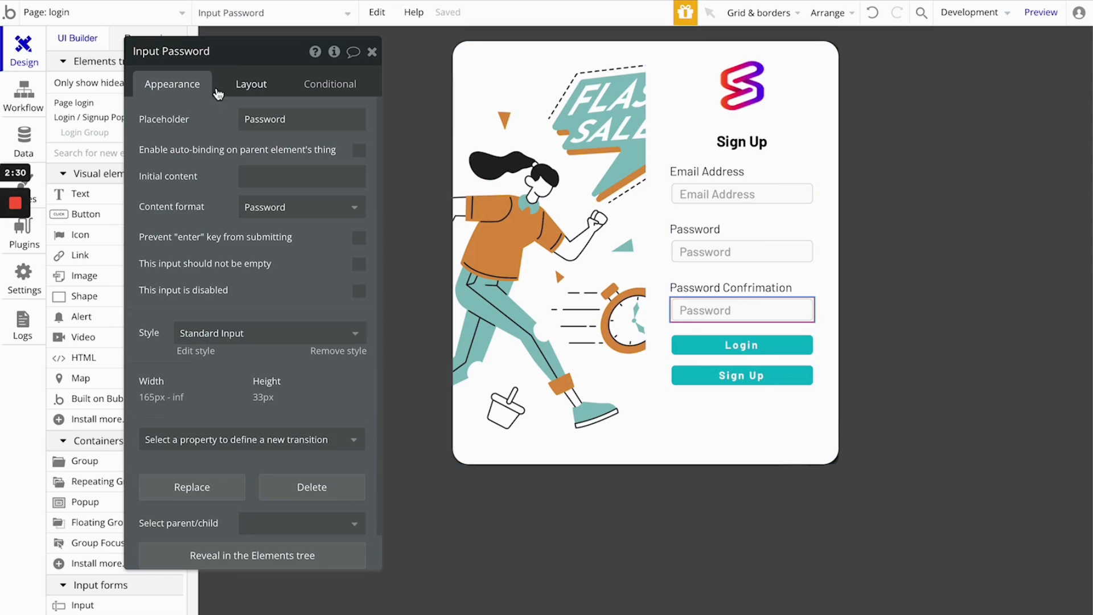
left_click(336, 119)
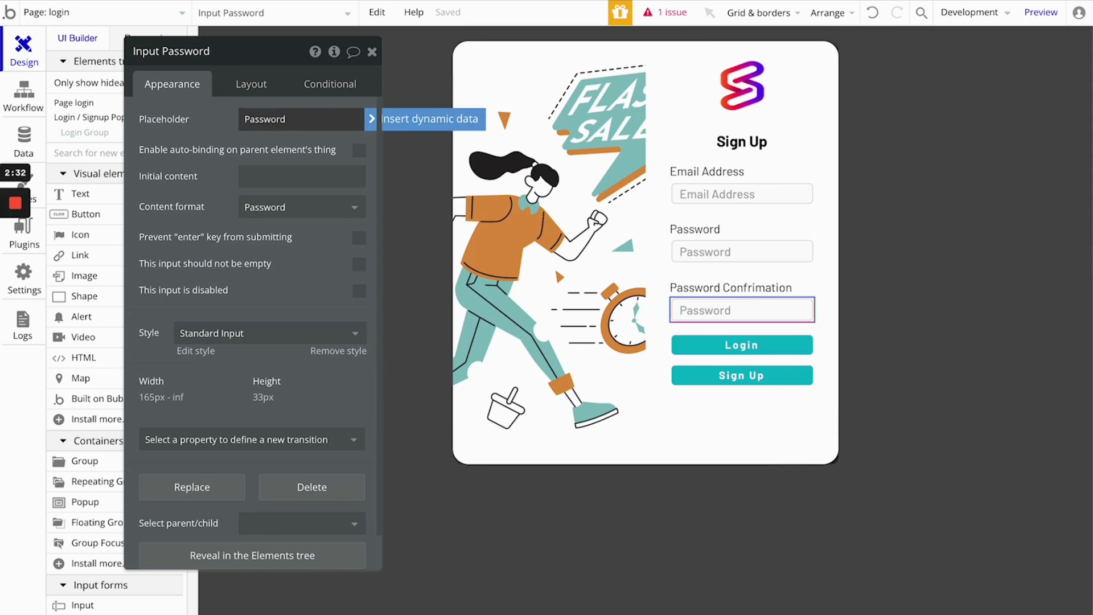
double_click(336, 119)
type("Re Enter your p")
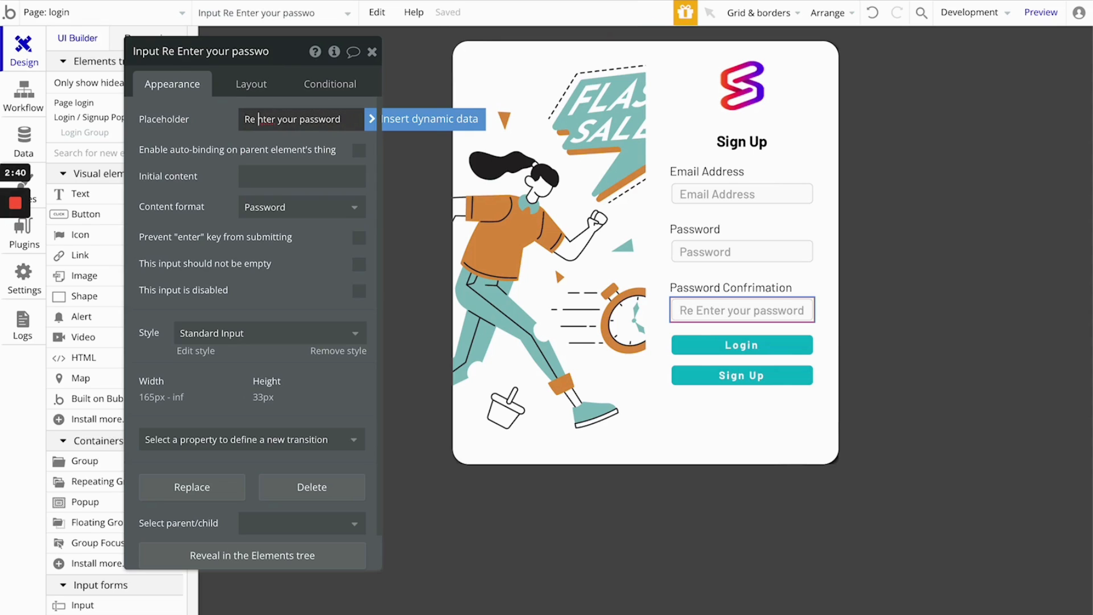
type("e")
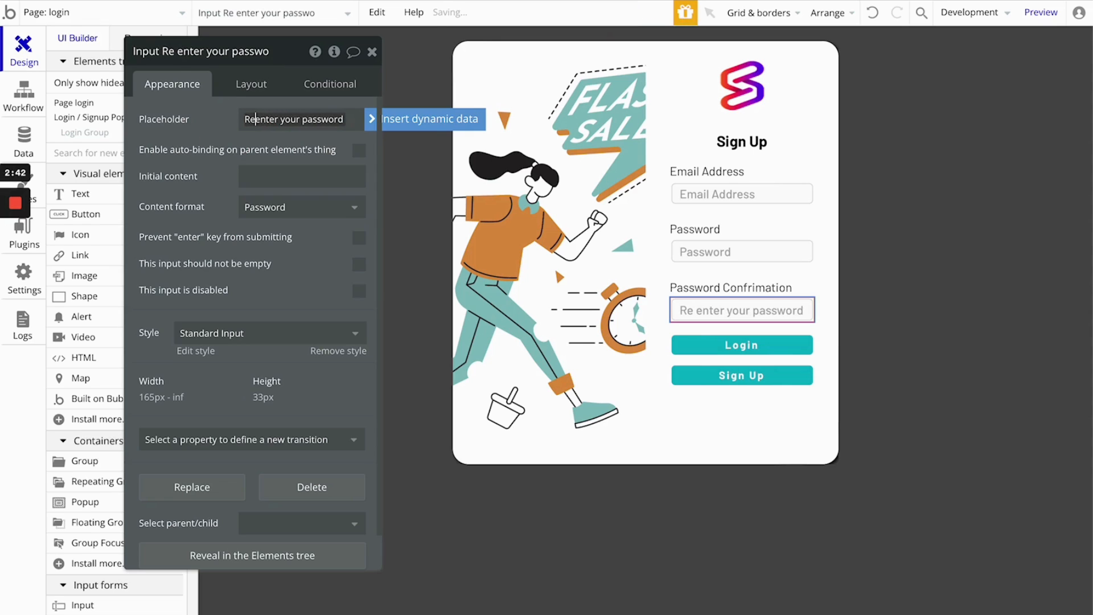
key("BackSpace")
type("-")
left_click(205, 142)
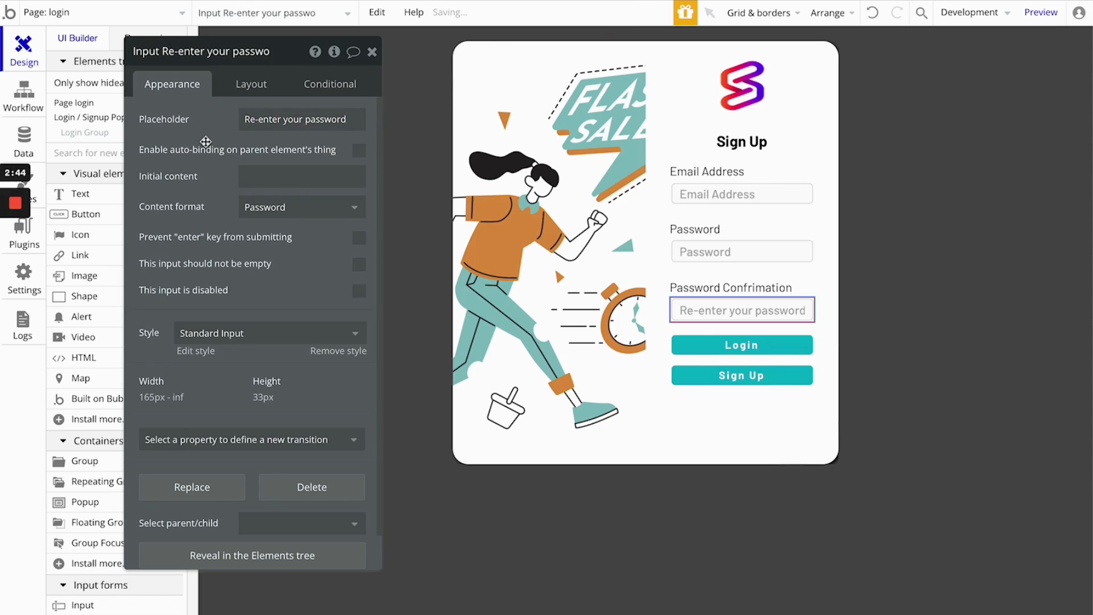
- Choose Password as the content format of the re-enter password input and check the first Password input's settings against it
left_click(268, 209)
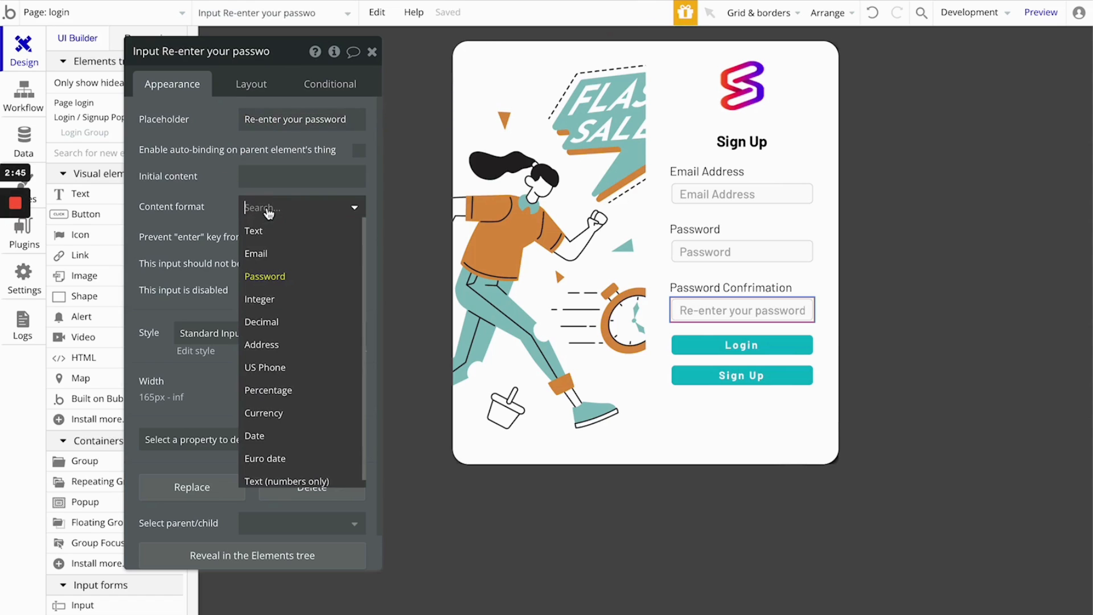
left_click(283, 277)
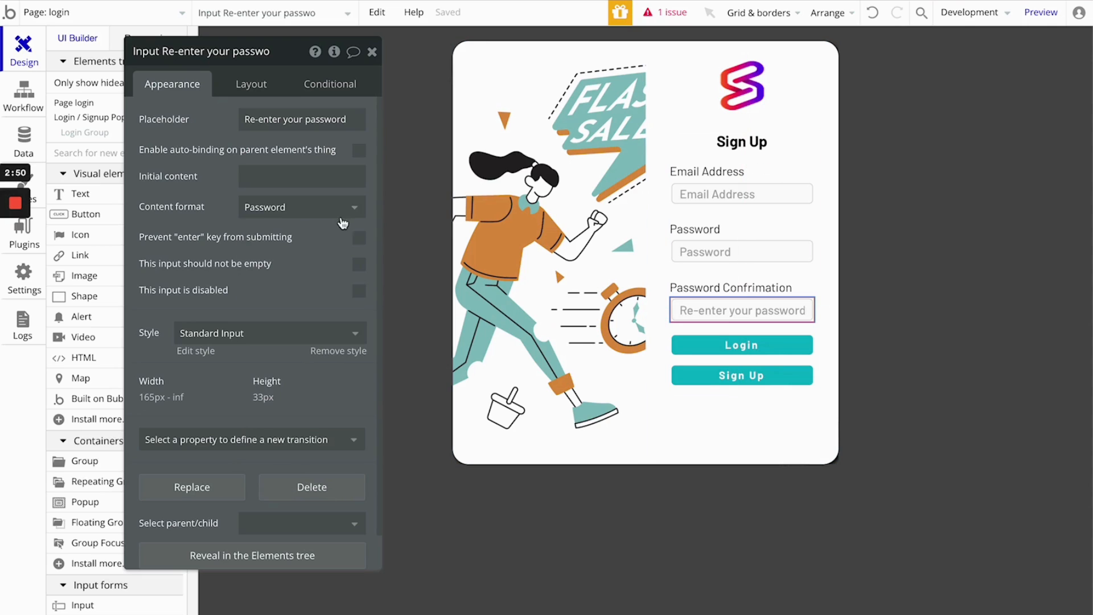
left_click(314, 212)
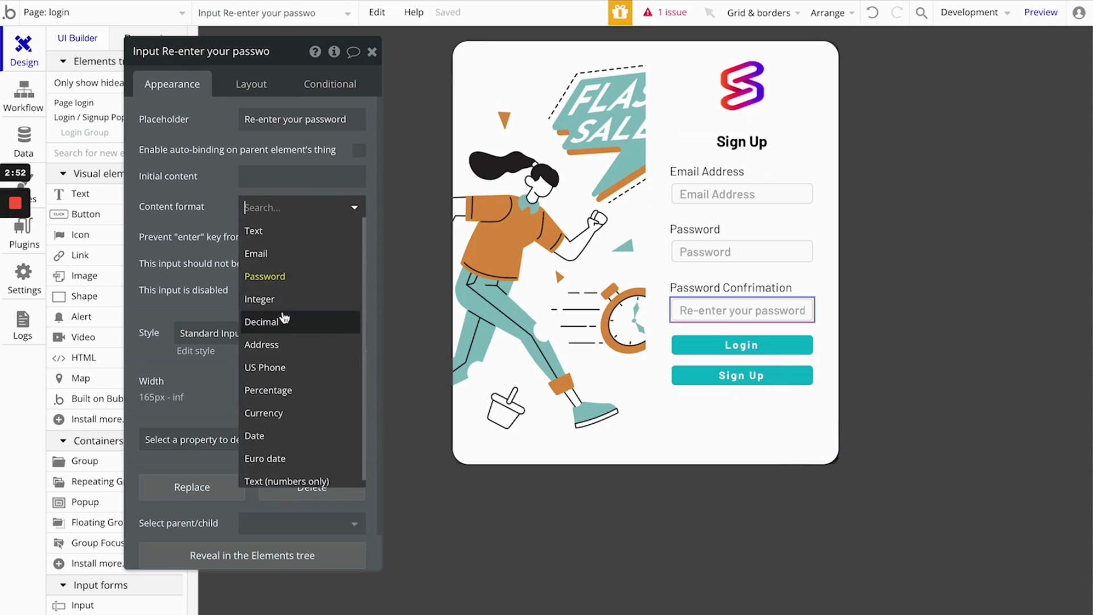
left_click(228, 196)
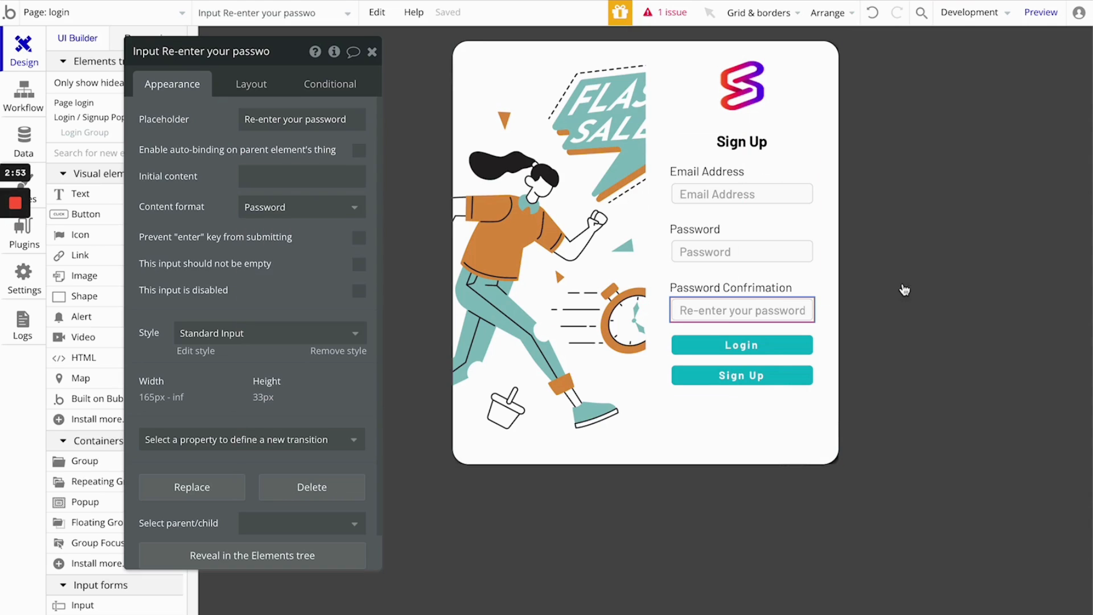
left_click(733, 251)
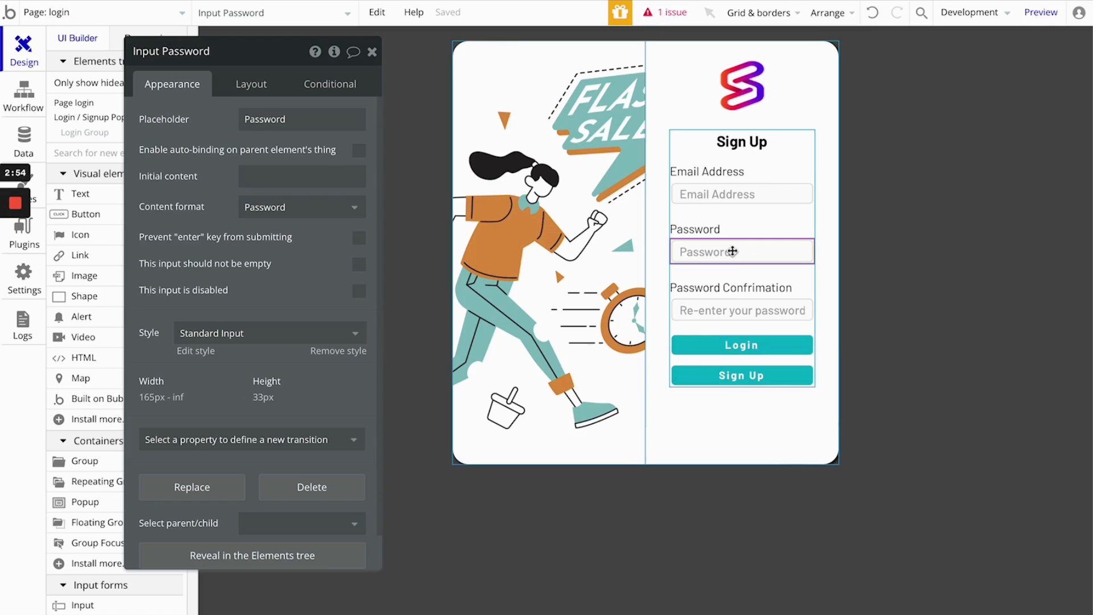
- Edit the confirmation label's text to "Password Confimation"
left_click(735, 296)
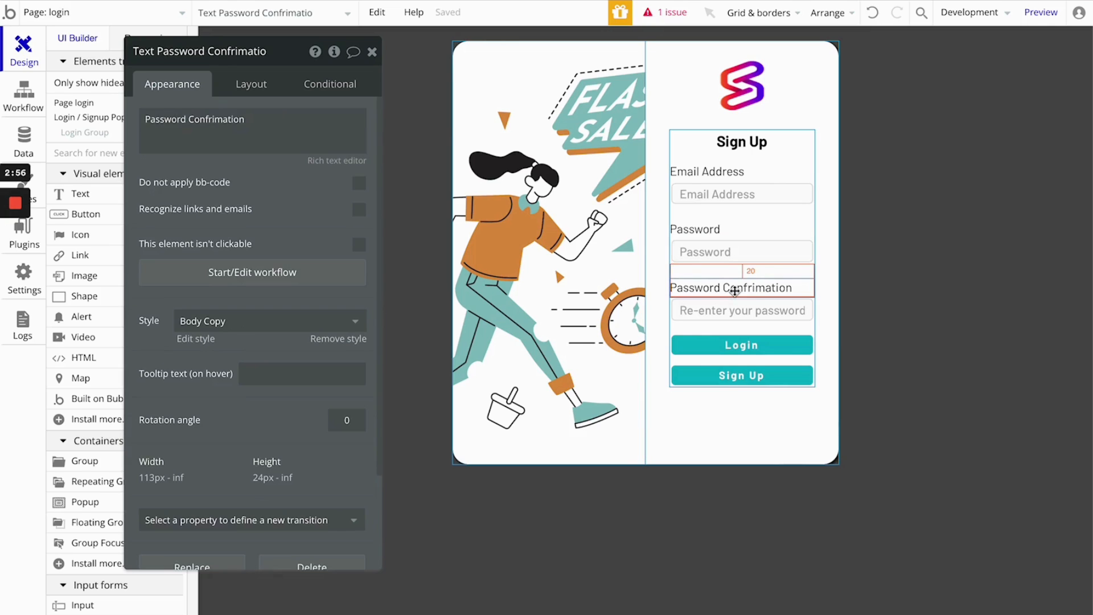
left_click(215, 122)
key("Left")
key("BackSpace")
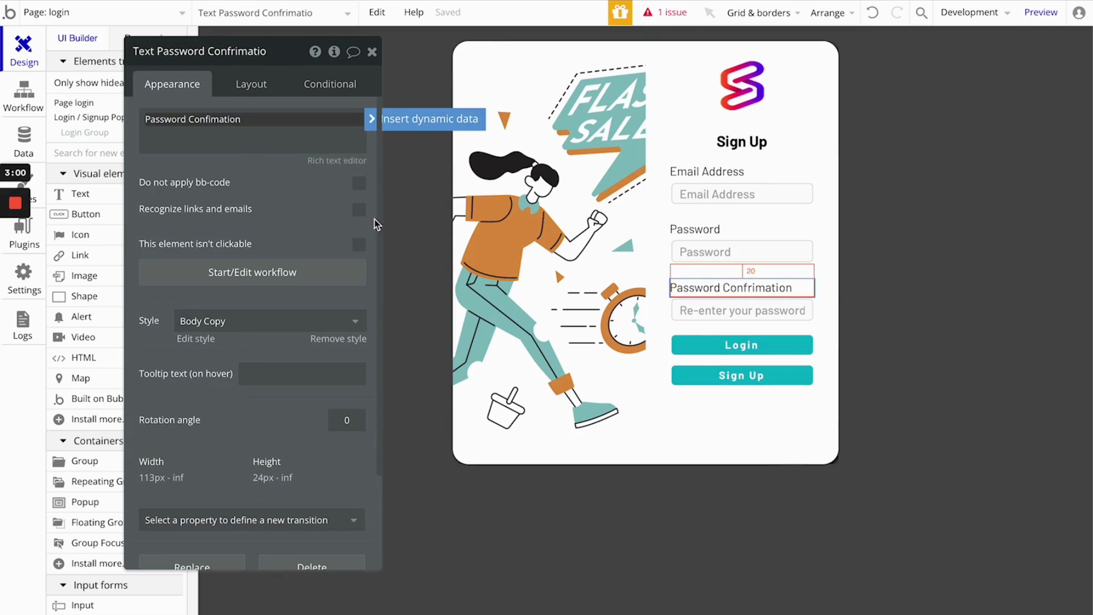
left_click(252, 174)
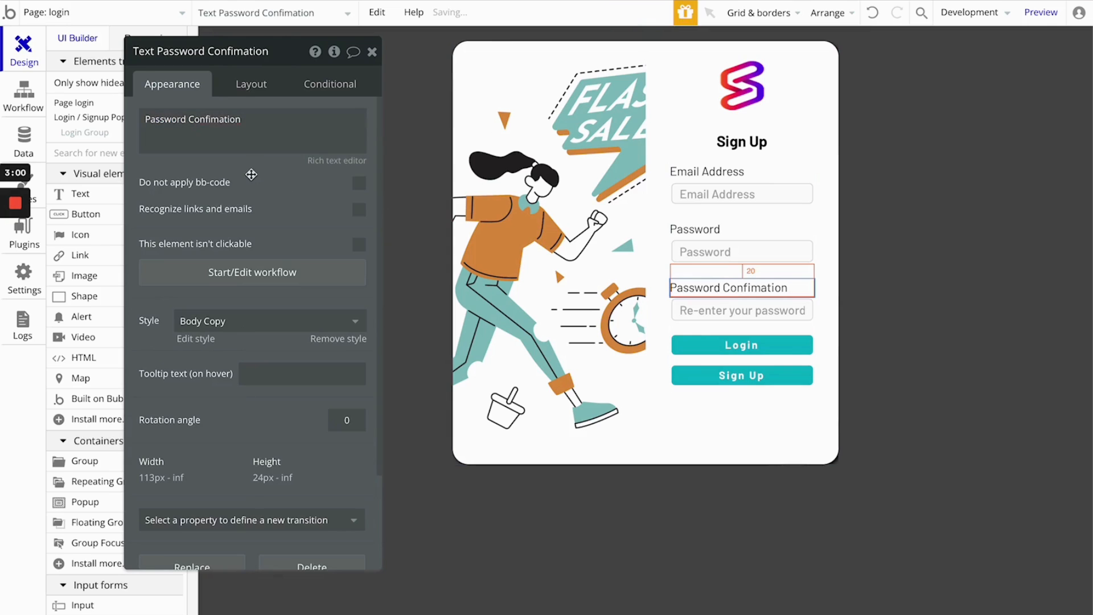
- Move the Login button one place later so it sits below the Sign Up button
left_click(749, 349)
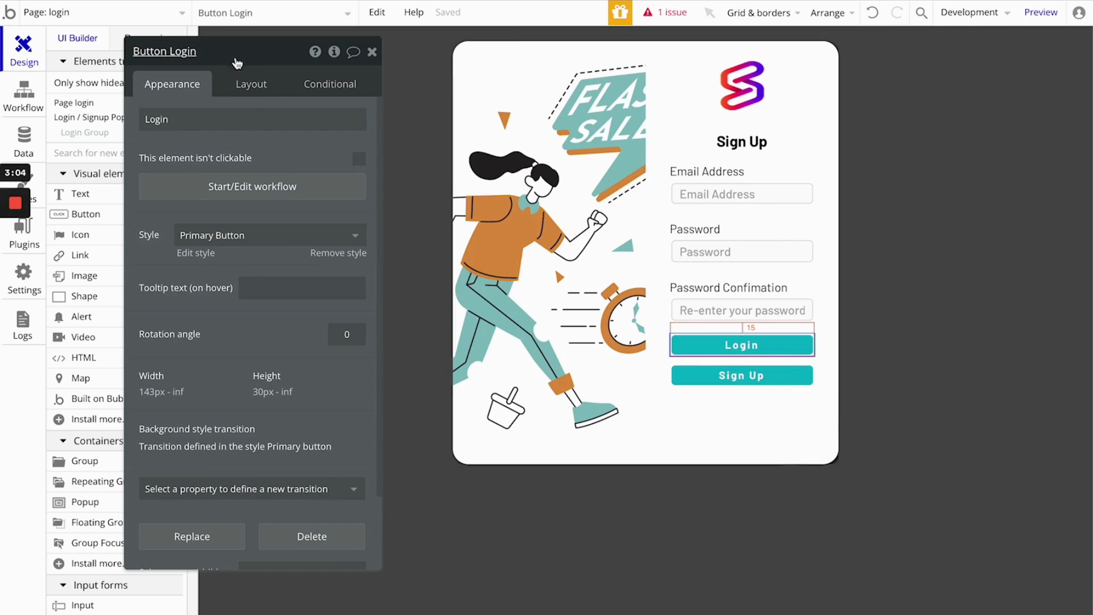
left_click(251, 85)
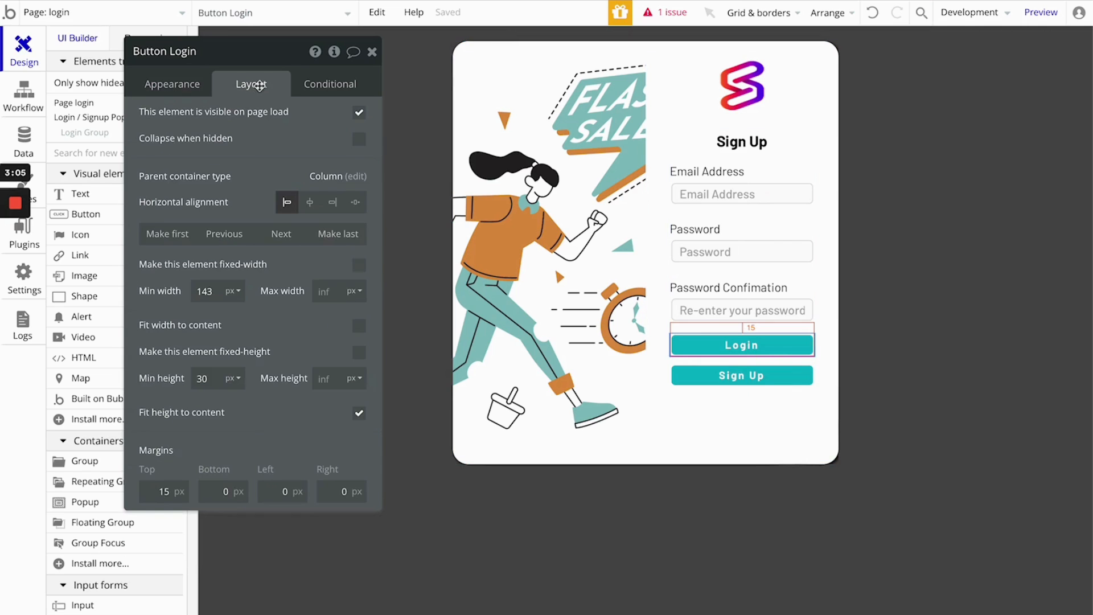
left_click(304, 235)
- Create a workflow for the Sign Up button with a "Sign the user up" action
left_click(733, 341)
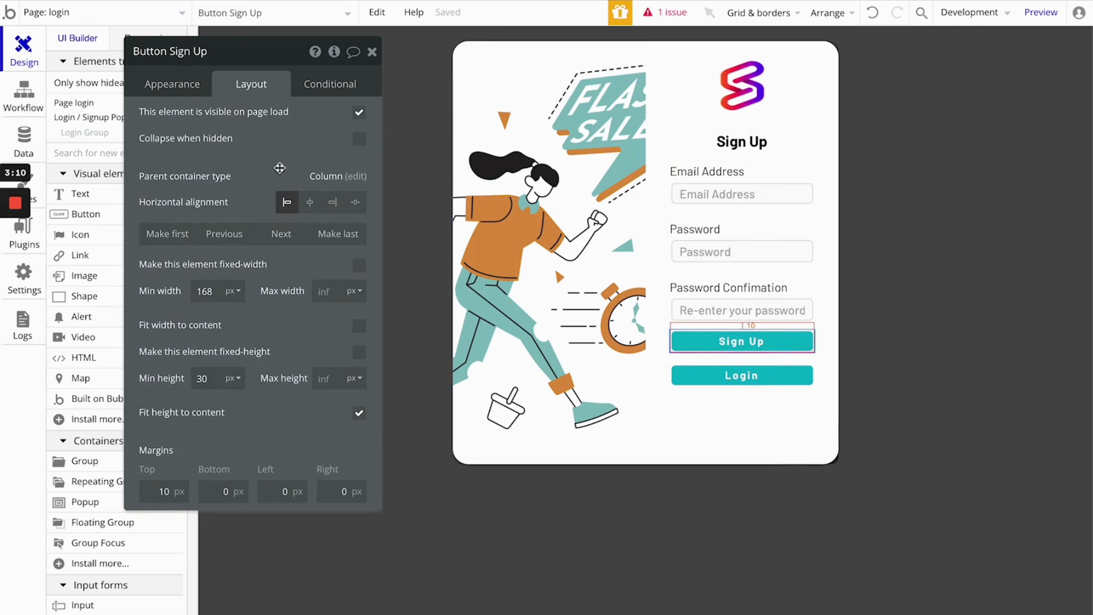
left_click(153, 82)
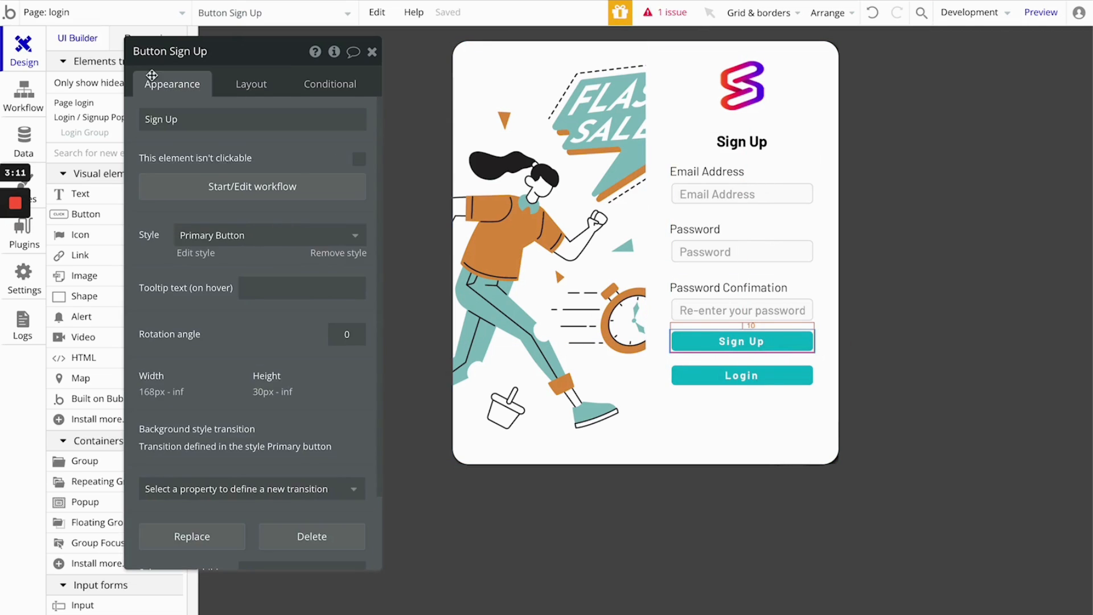
left_click(228, 186)
left_click(126, 211)
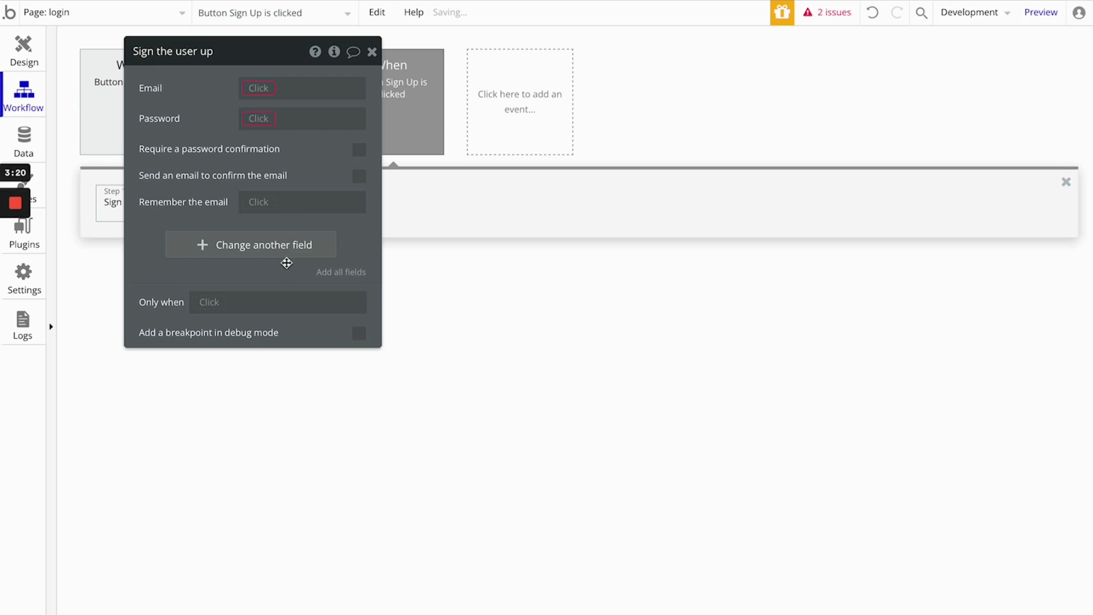
left_click(265, 91)
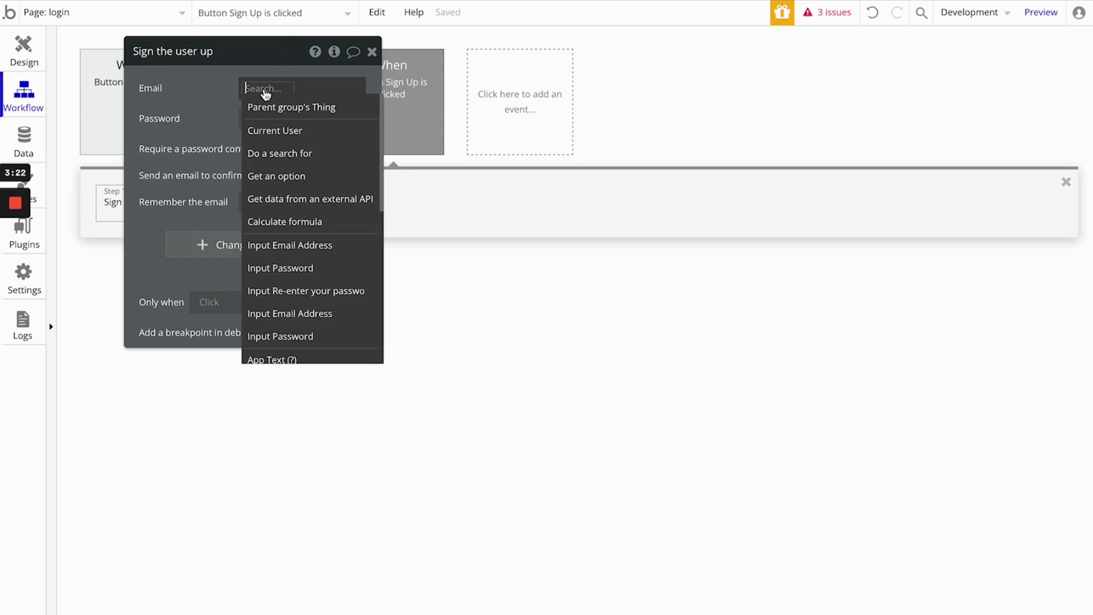
left_click(201, 82)
left_click(372, 52)
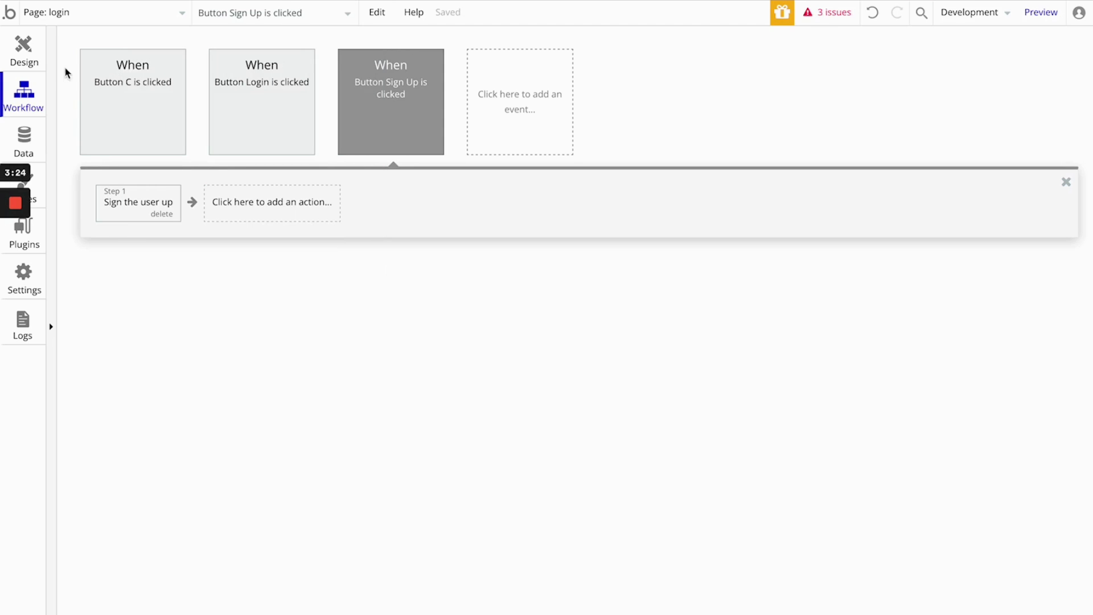
- In the page design, add "(Sign Up)" to the element names of the Sign Up Group's Email Address and Password inputs
left_click(33, 51)
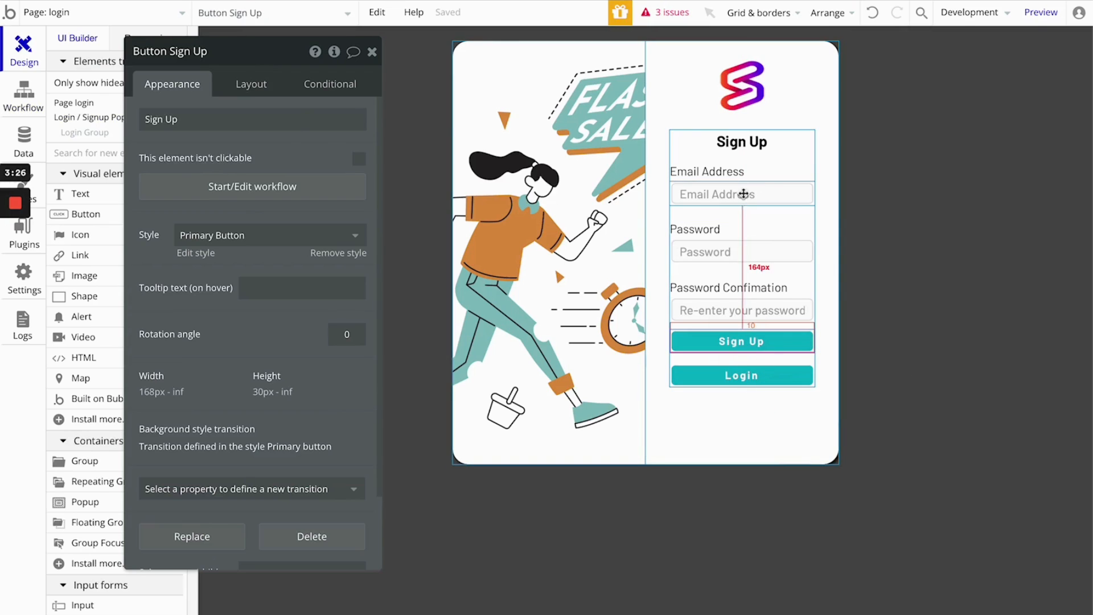
left_click(743, 194)
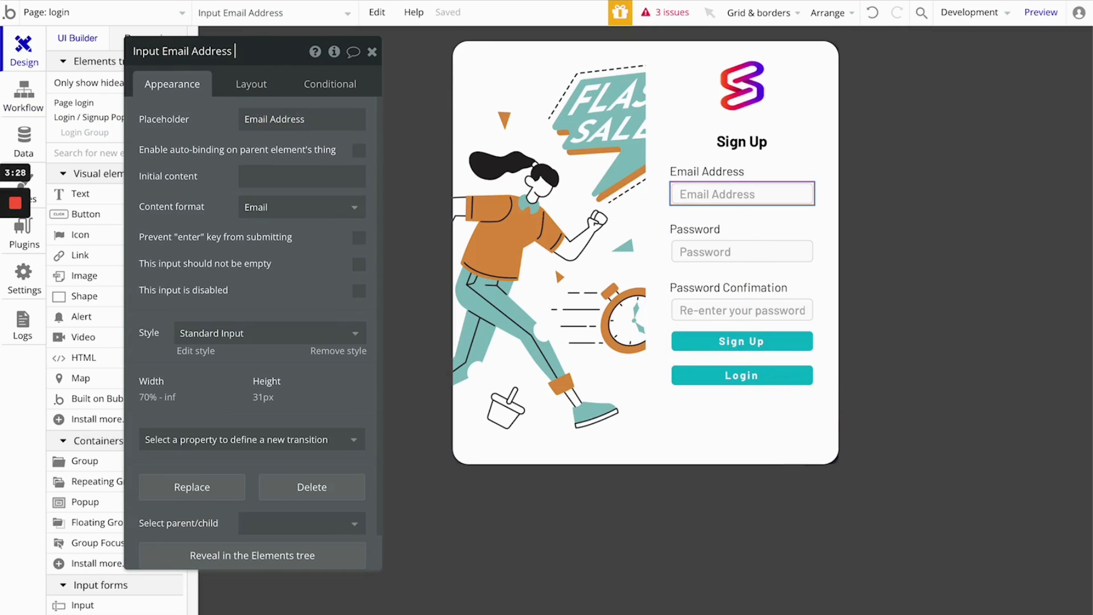
type("gn Up)")
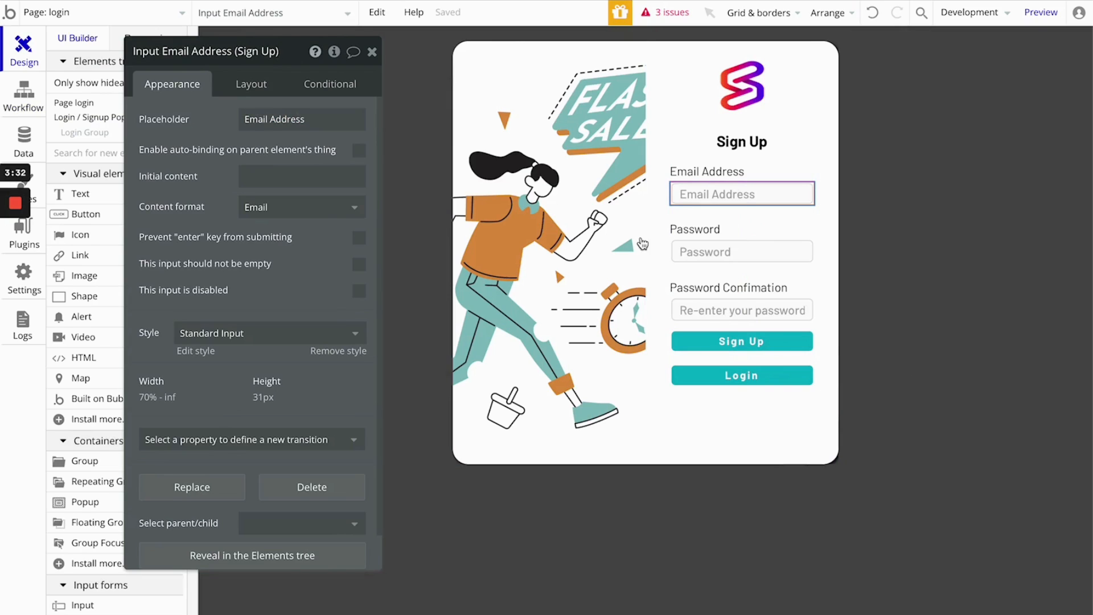
left_click(734, 253)
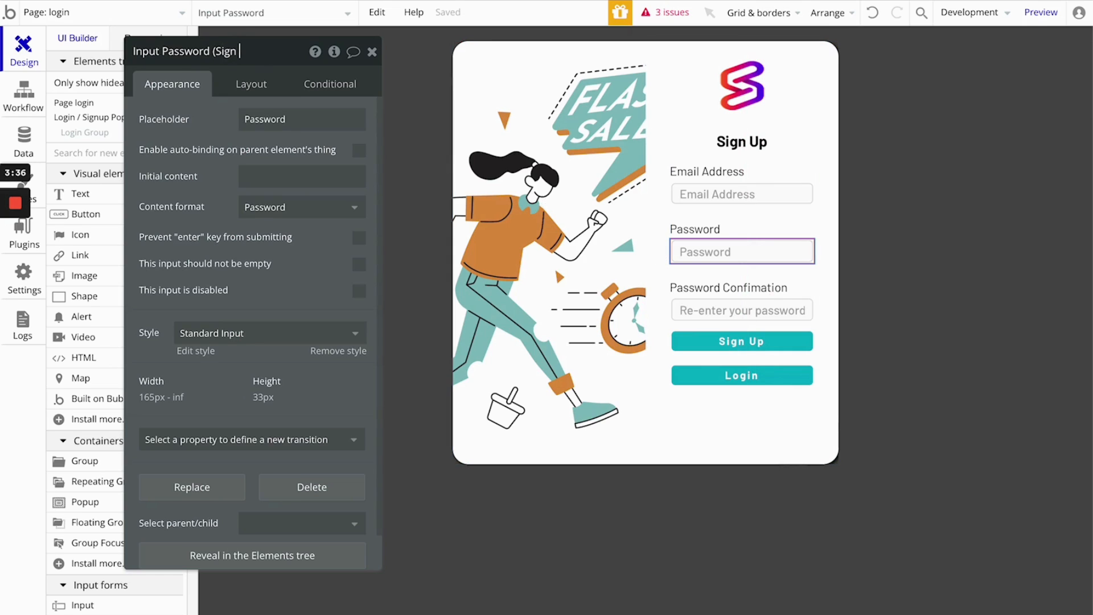
type(")")
- Rename the "Re-enter your password" input element as "Input Password Conf (Sign Up)" and close its properties
left_click(705, 311)
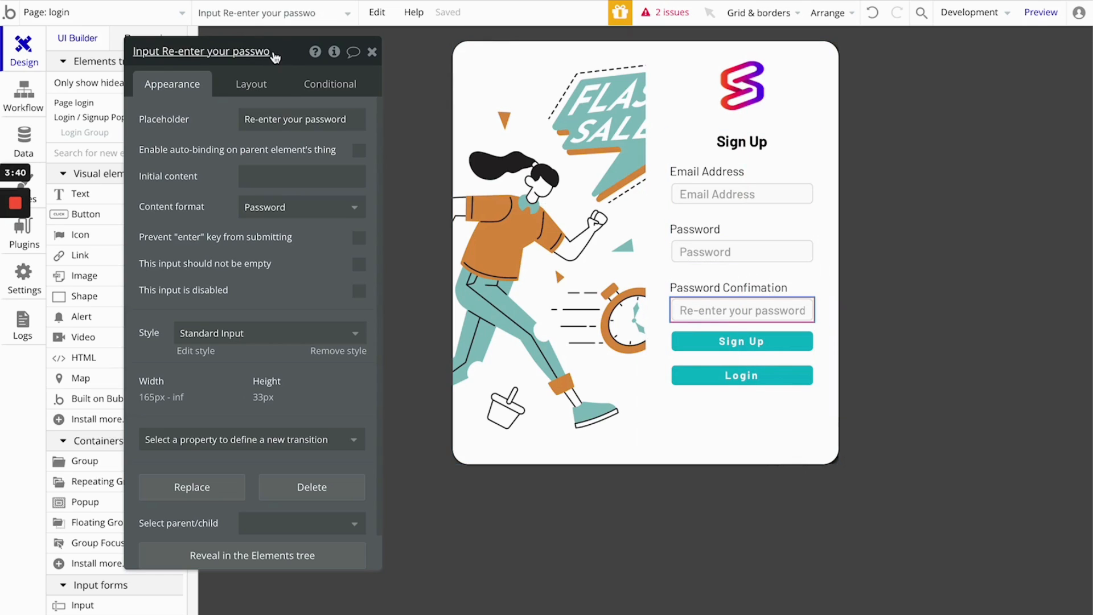
left_click(273, 55)
left_click_drag(162, 51, 286, 53)
type("Password Conf (Sign Up")
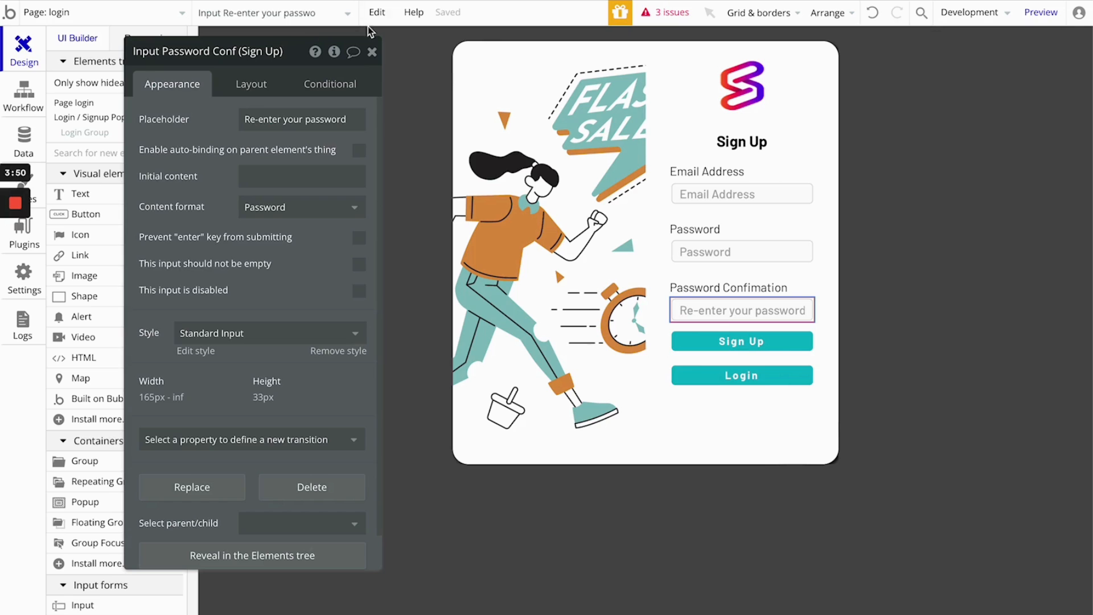
left_click(372, 51)
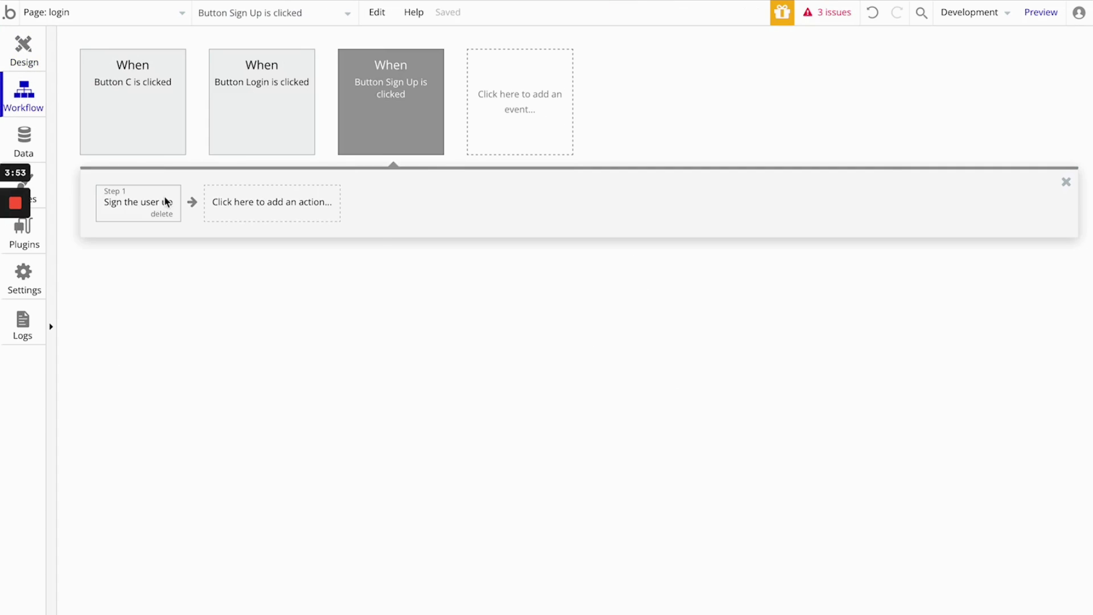
- In the "Sign the user up" action, set Email to Input Email Address (Sign Up)'s value and Password to Input Password (Sign Up)'s value
left_click(164, 202)
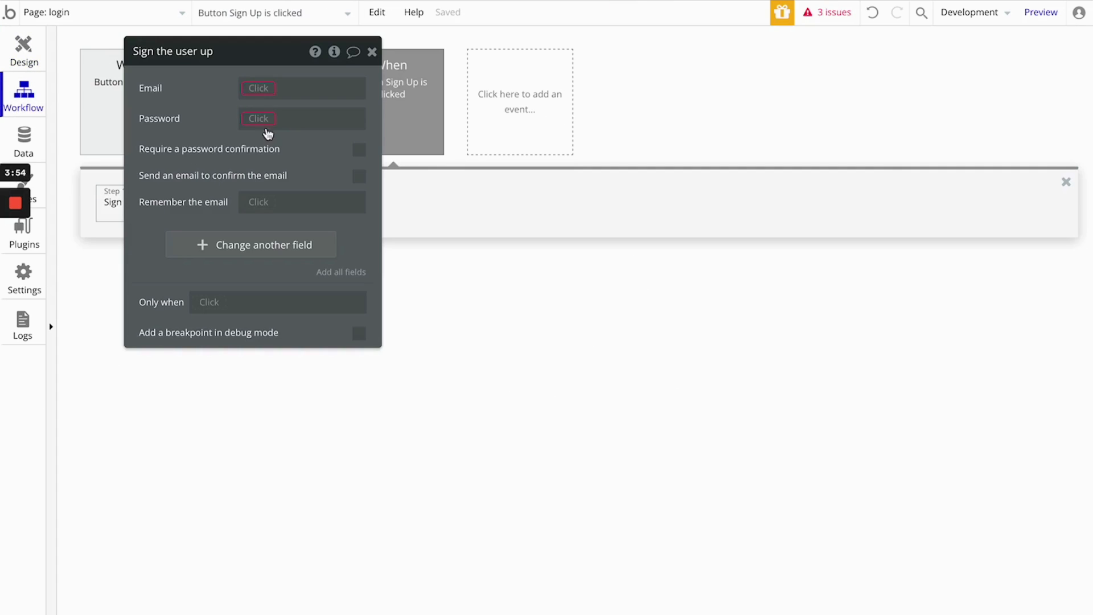
left_click(257, 88)
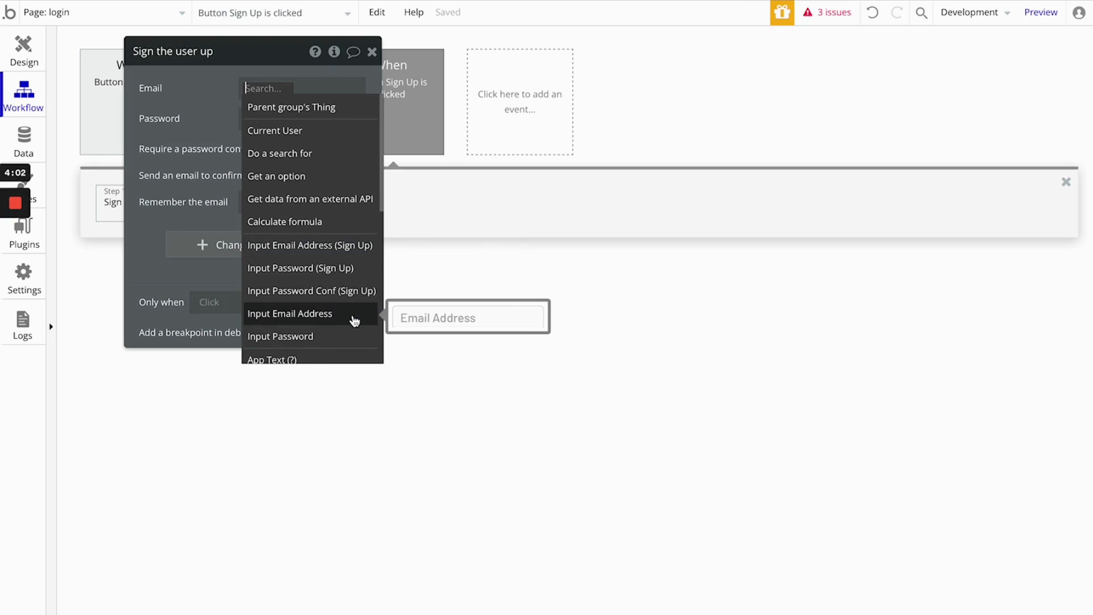
left_click(357, 247)
left_click(288, 130)
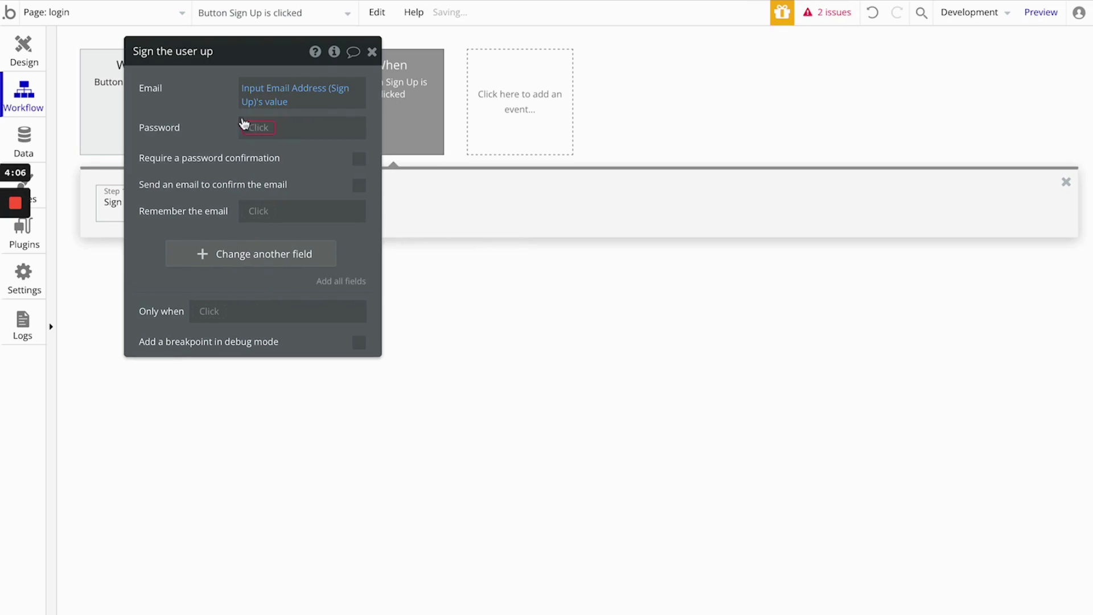
left_click(253, 127)
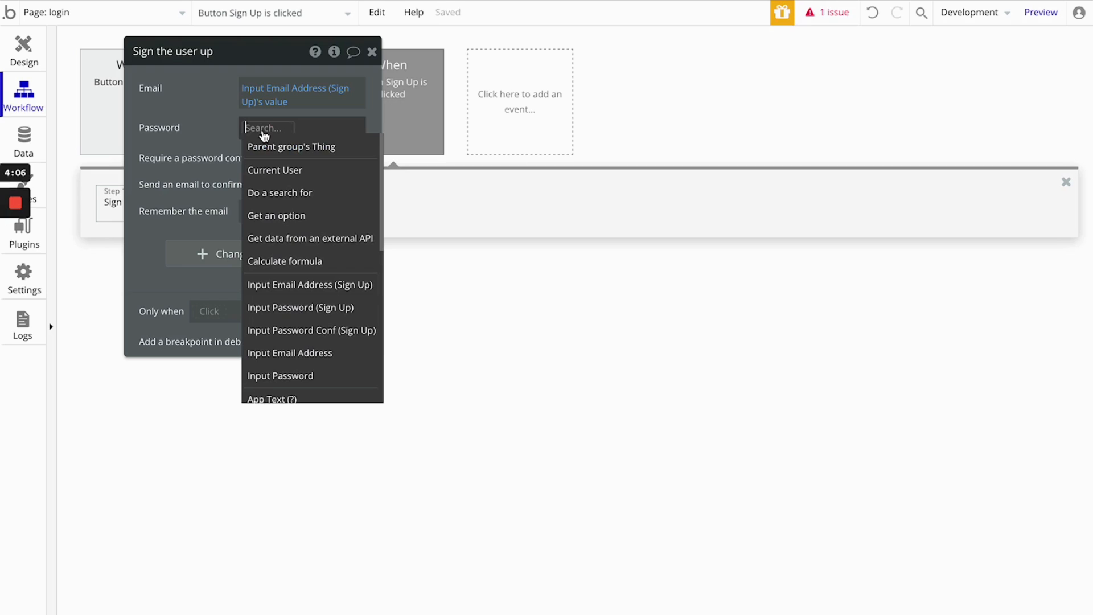
left_click(312, 308)
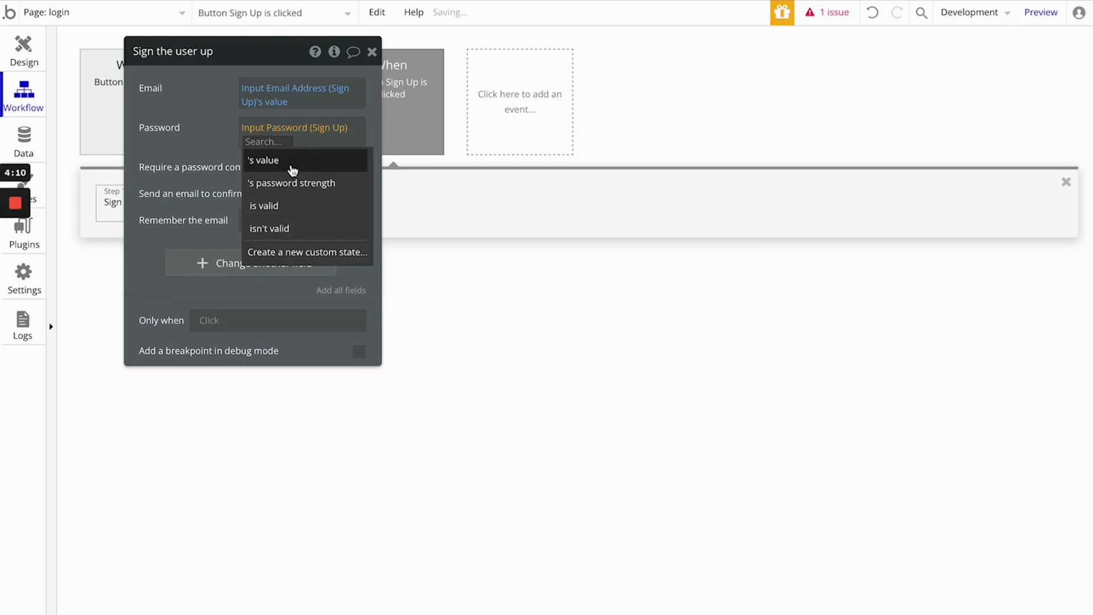
left_click(293, 161)
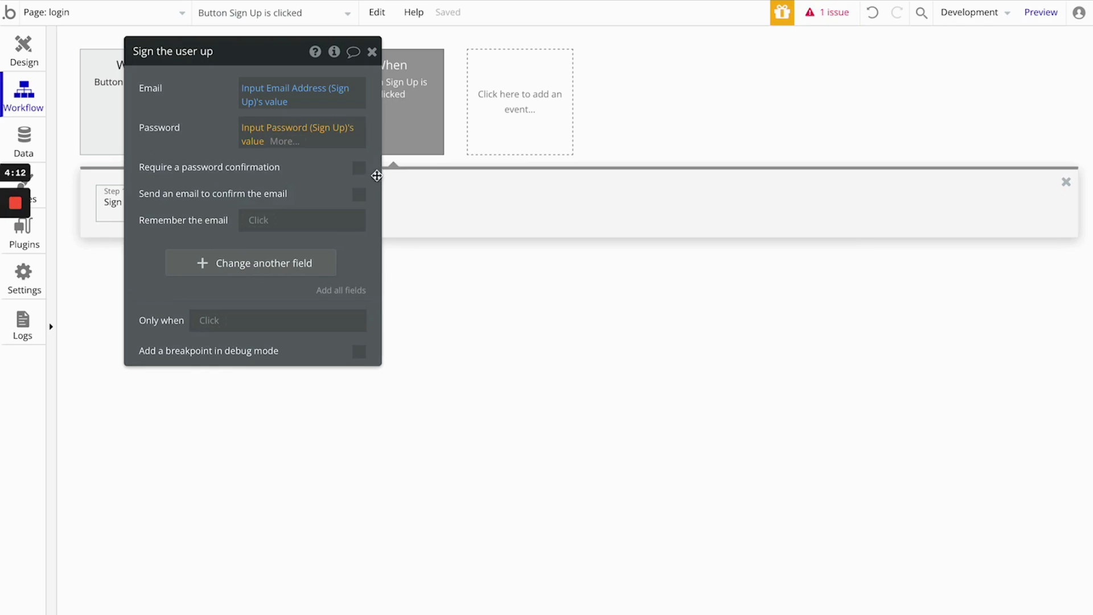
- Require a password confirmation in the sign-up action and set Confirmation to Input Password Conf (Sign Up)'s value
left_click(359, 167)
left_click(263, 194)
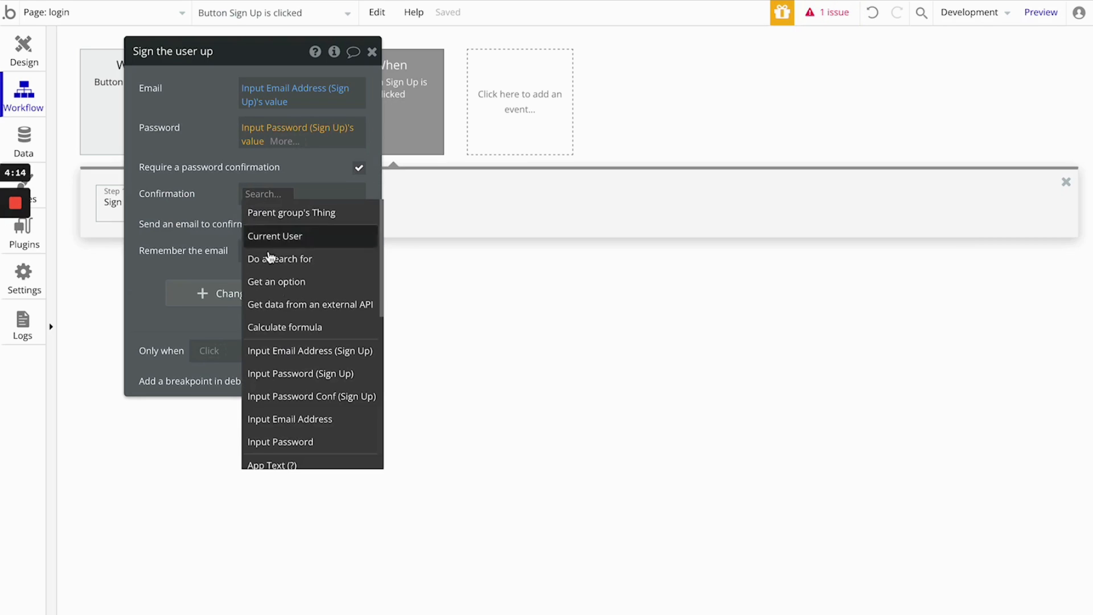
left_click(329, 399)
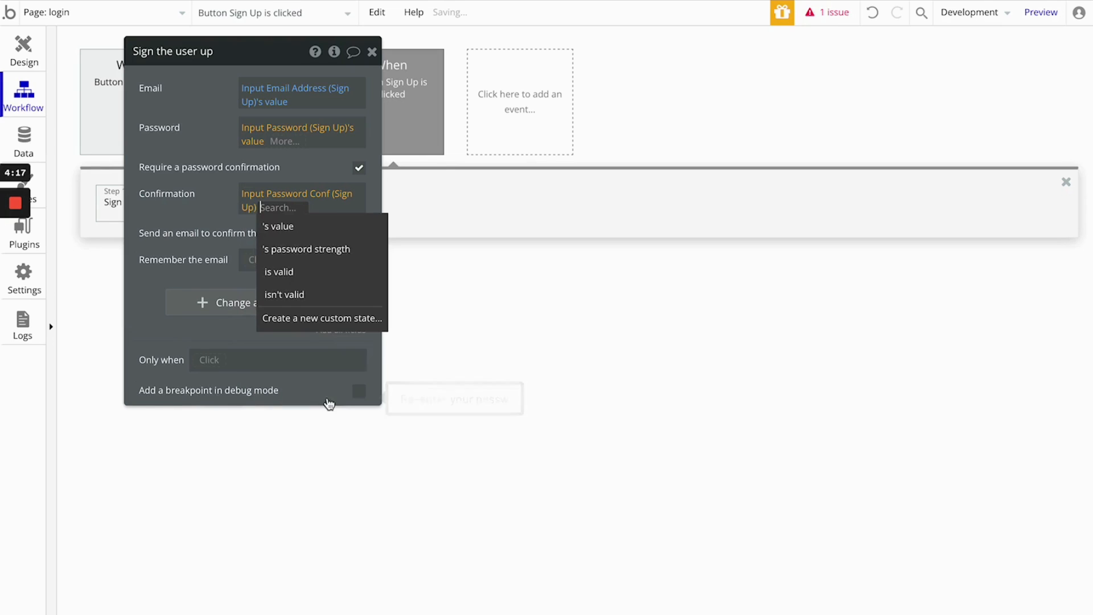
left_click(335, 228)
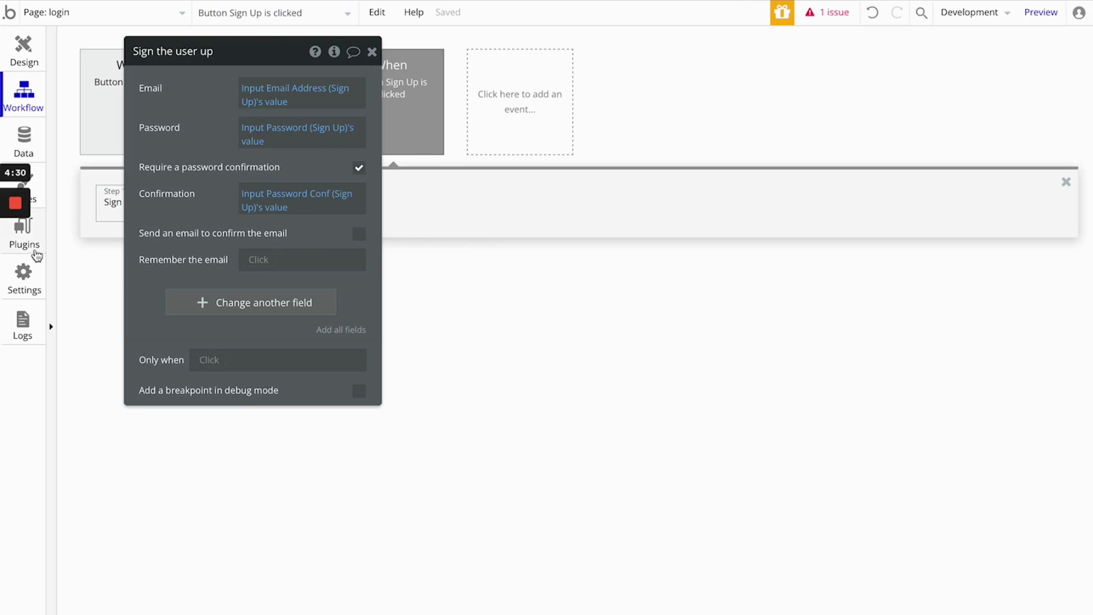
- Open the app settings and examine the Domain / email options and the full list of General options
left_click(37, 283)
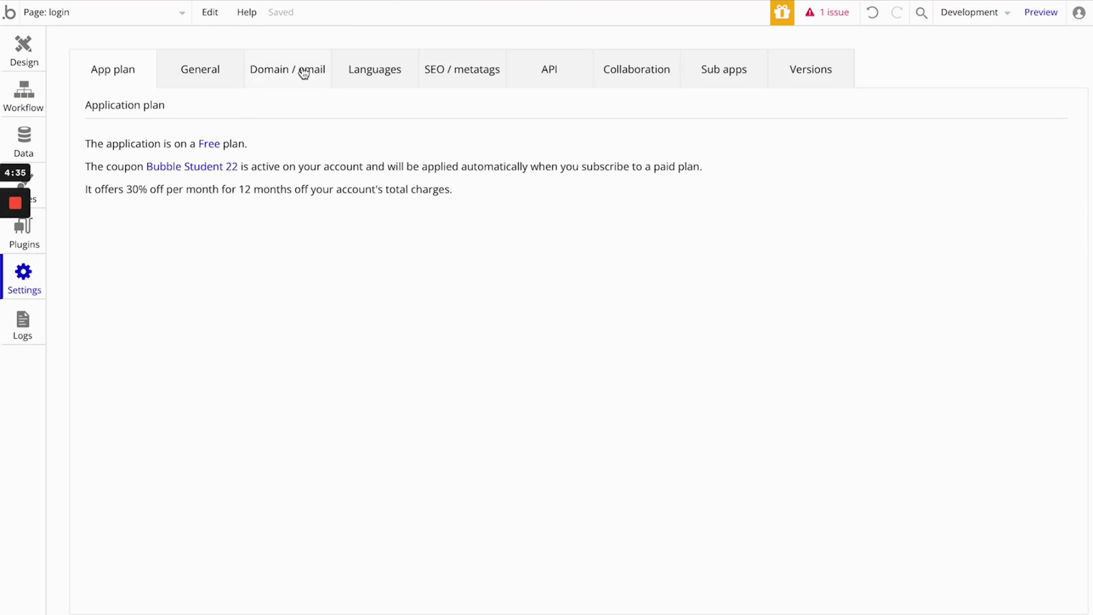
left_click(285, 76)
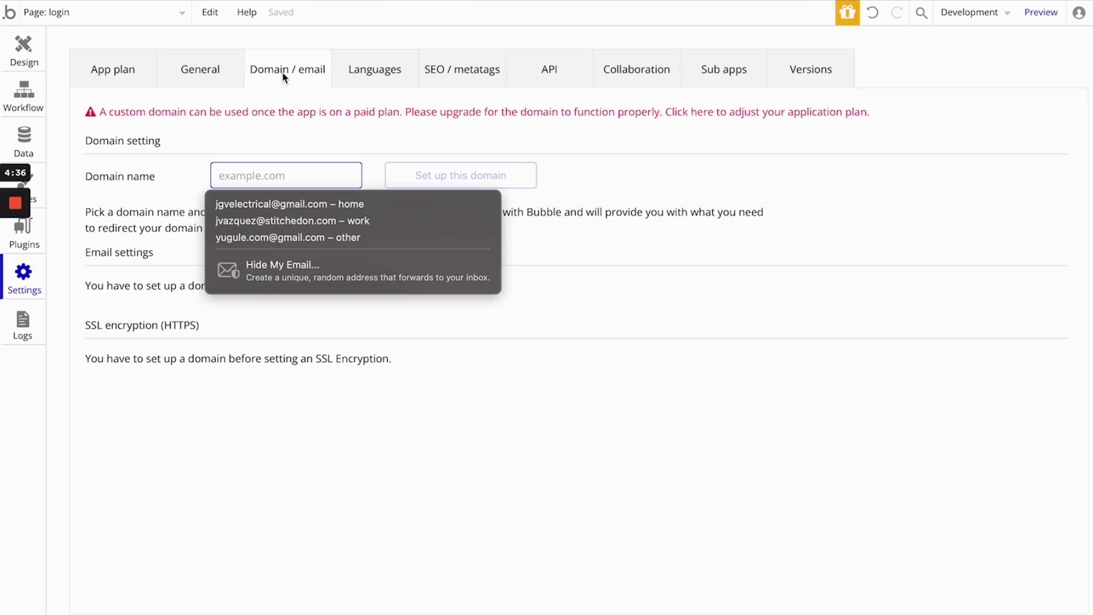
left_click(582, 194)
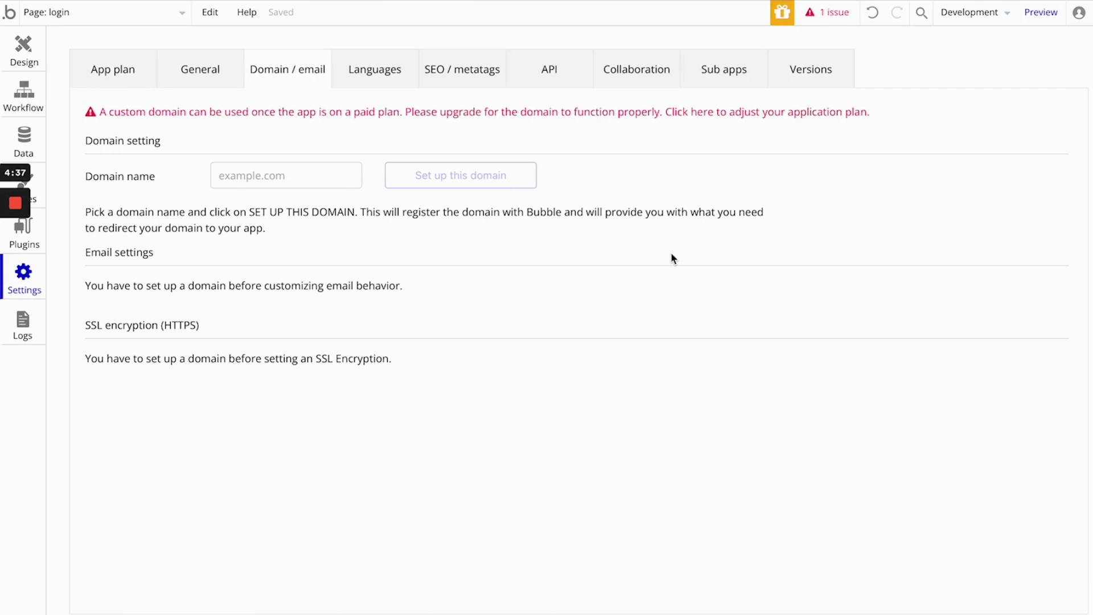
left_click(201, 83)
scroll(445, 340, "down", 10)
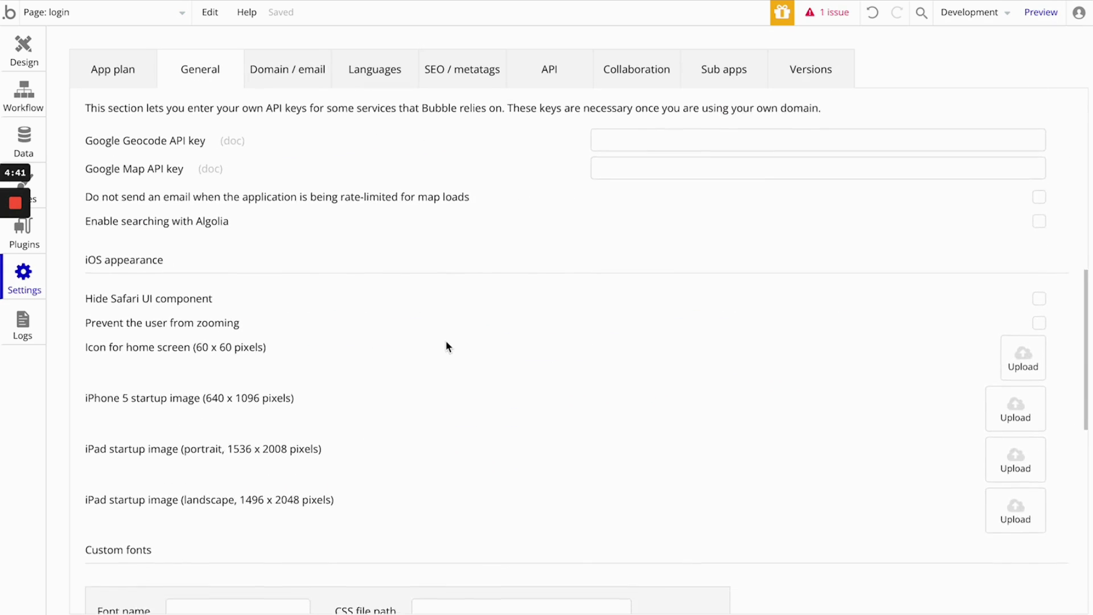
scroll(446, 346, "down", 10)
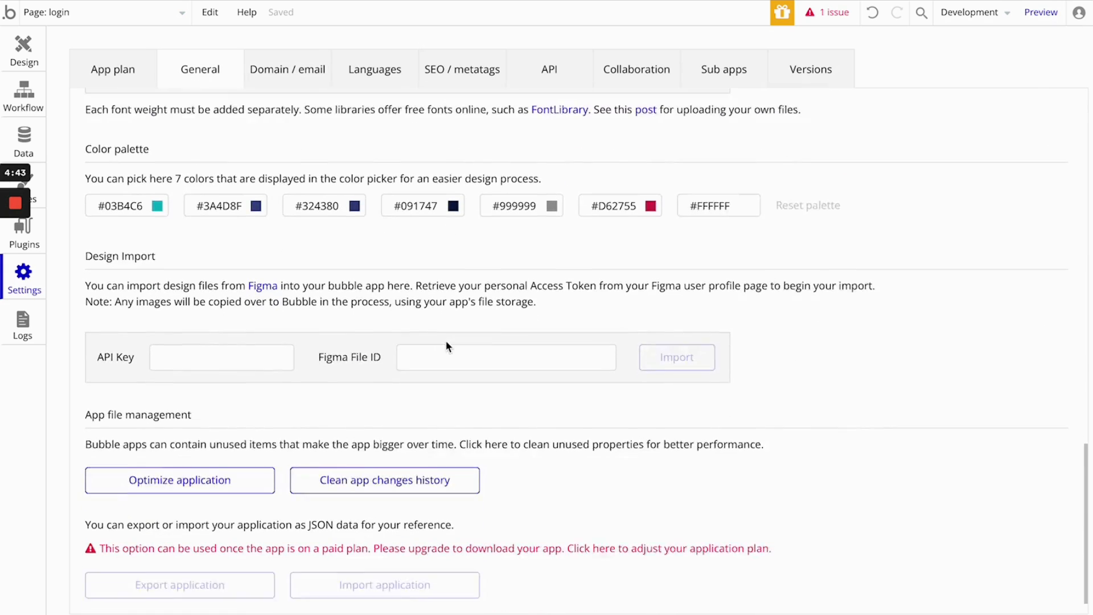
scroll(446, 346, "down", 1)
scroll(445, 340, "up", 6)
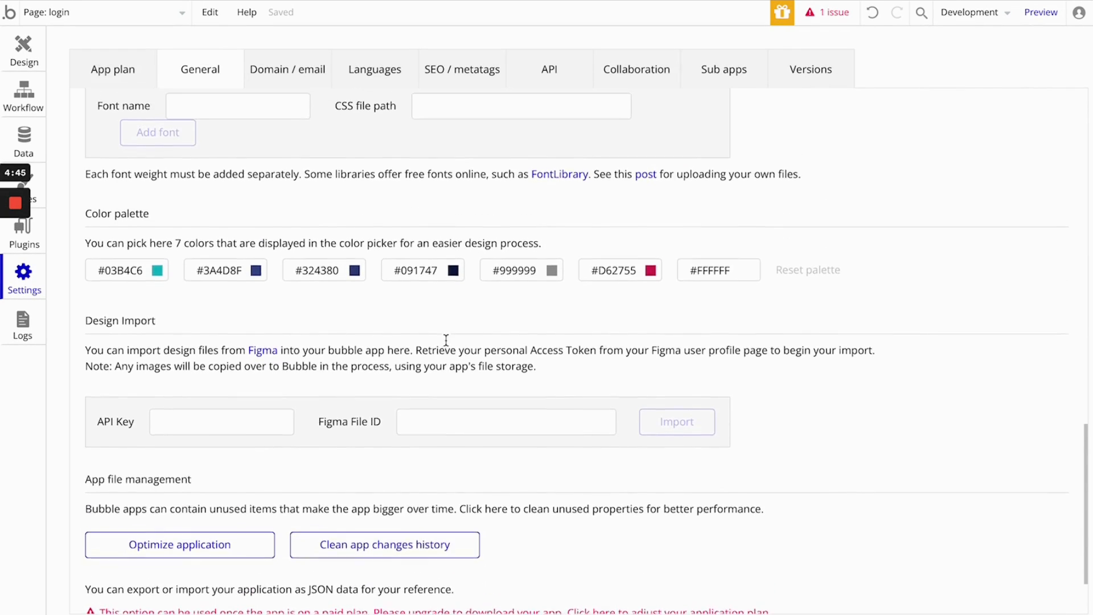
scroll(447, 345, "up", 16)
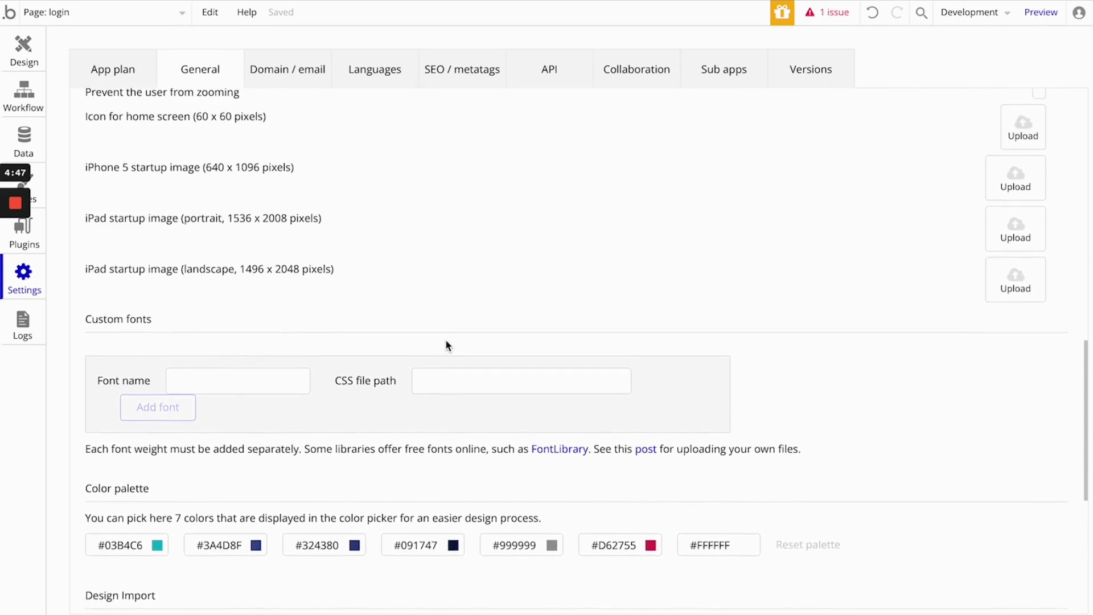
scroll(446, 341, "up", 6)
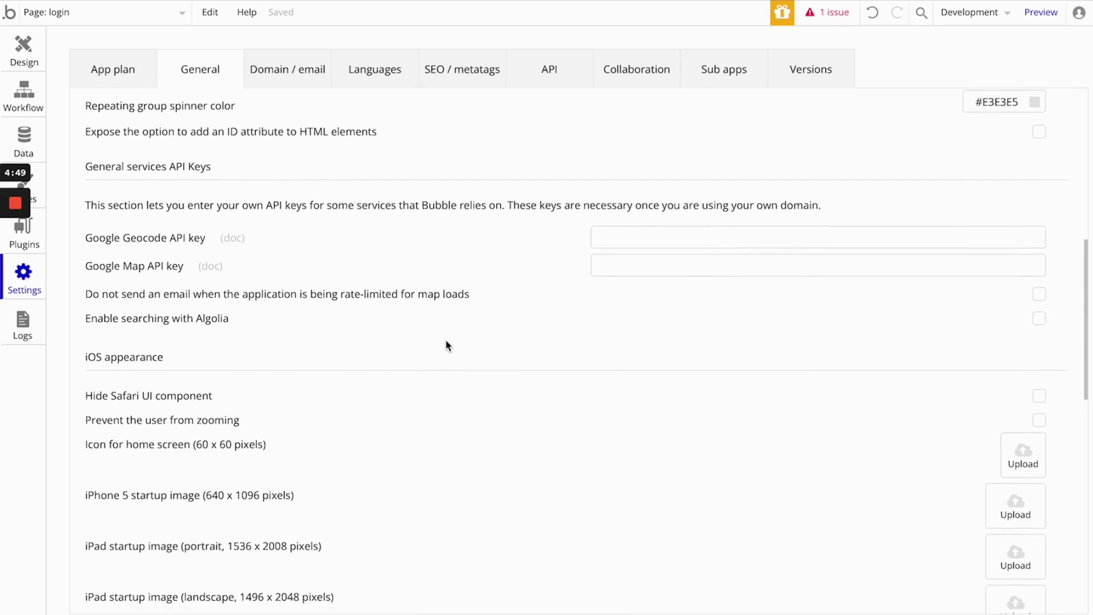
scroll(446, 345, "up", 12)
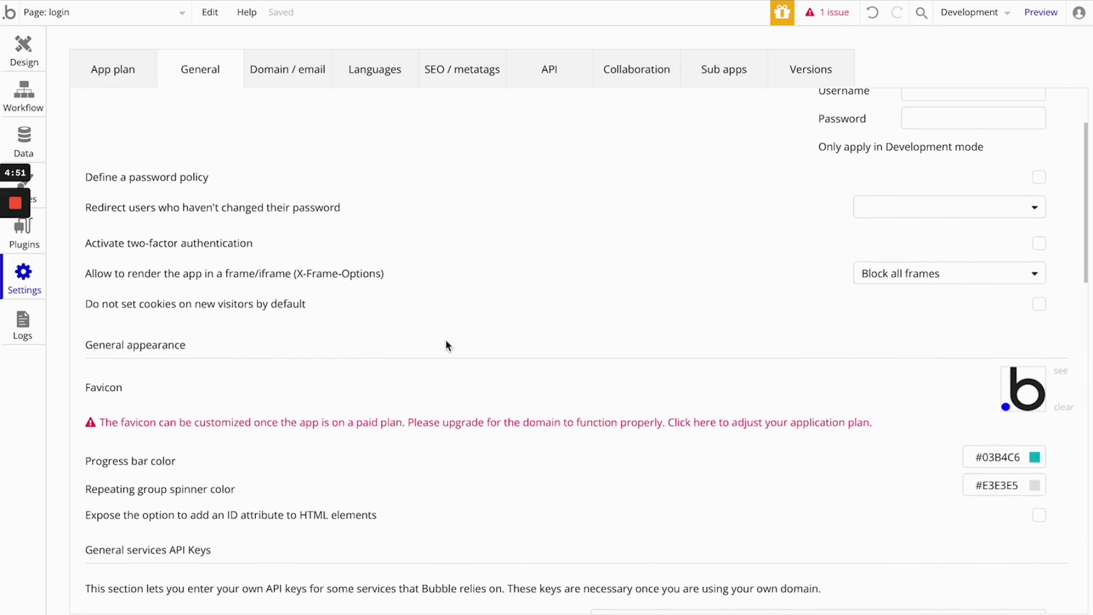
scroll(446, 345, "up", 2)
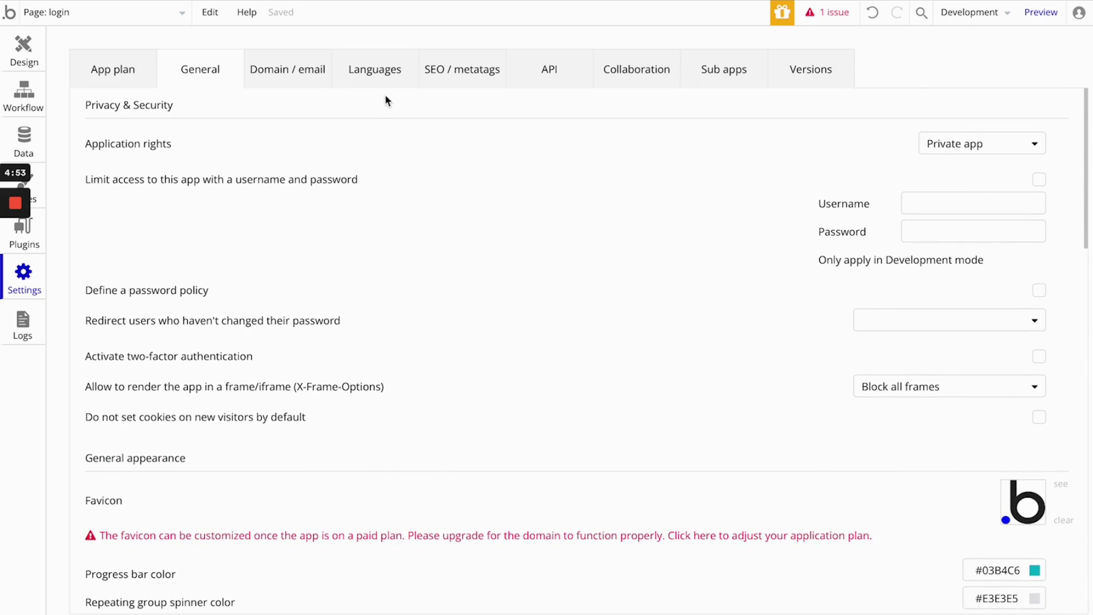
- Look through the app's Languages, API, Collaboration, Sub apps and SEO / metatags settings
left_click(375, 71)
left_click(563, 76)
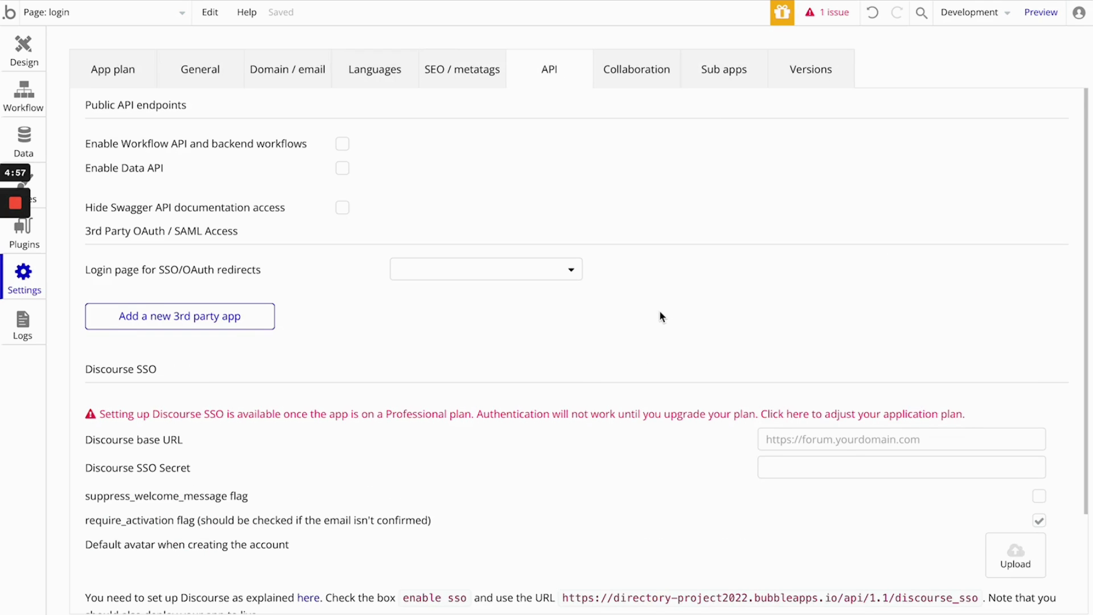
scroll(661, 316, "down", 3)
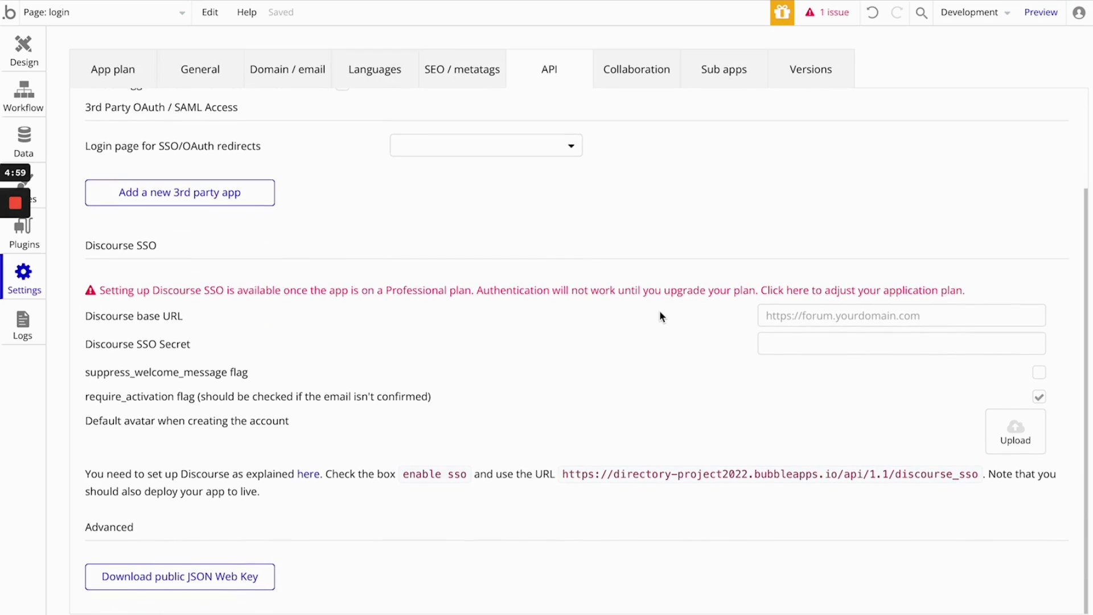
left_click(632, 72)
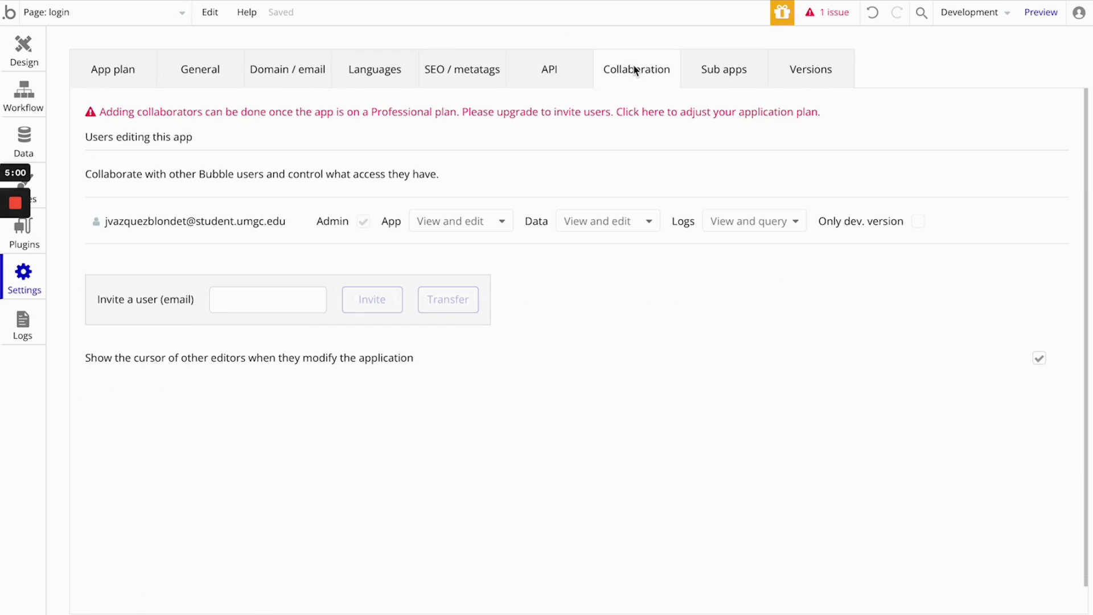
left_click(708, 83)
left_click(473, 76)
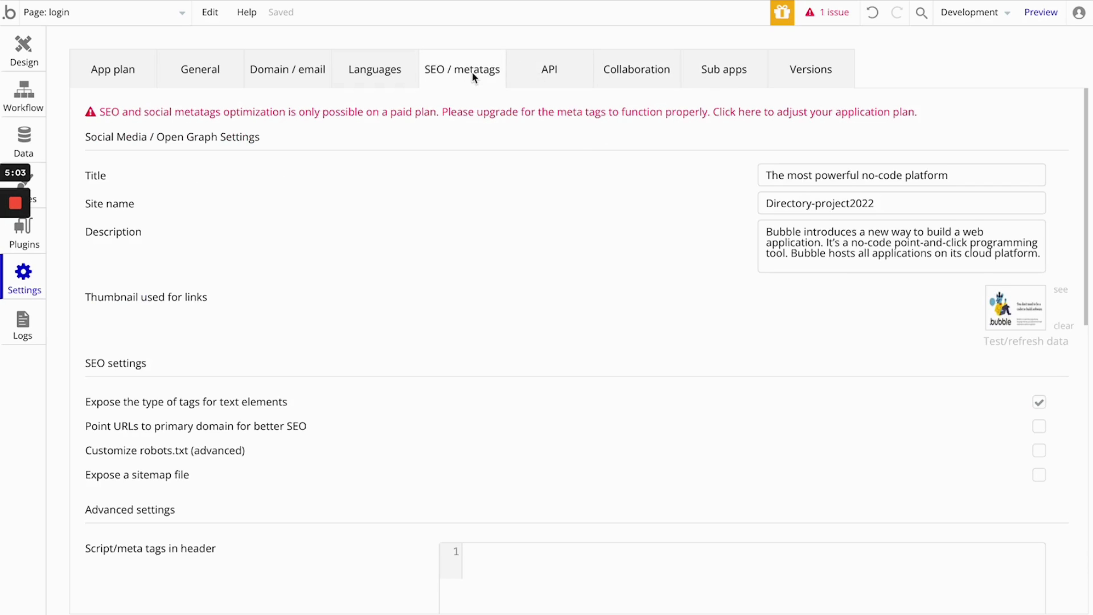
scroll(444, 313, "down", 7)
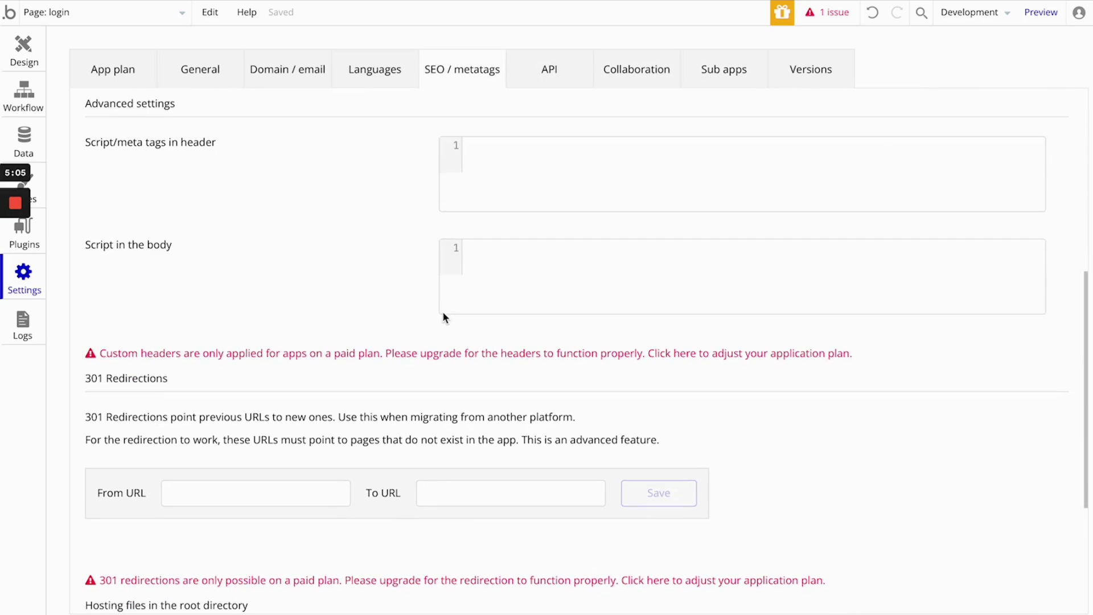
scroll(444, 314, "down", 3)
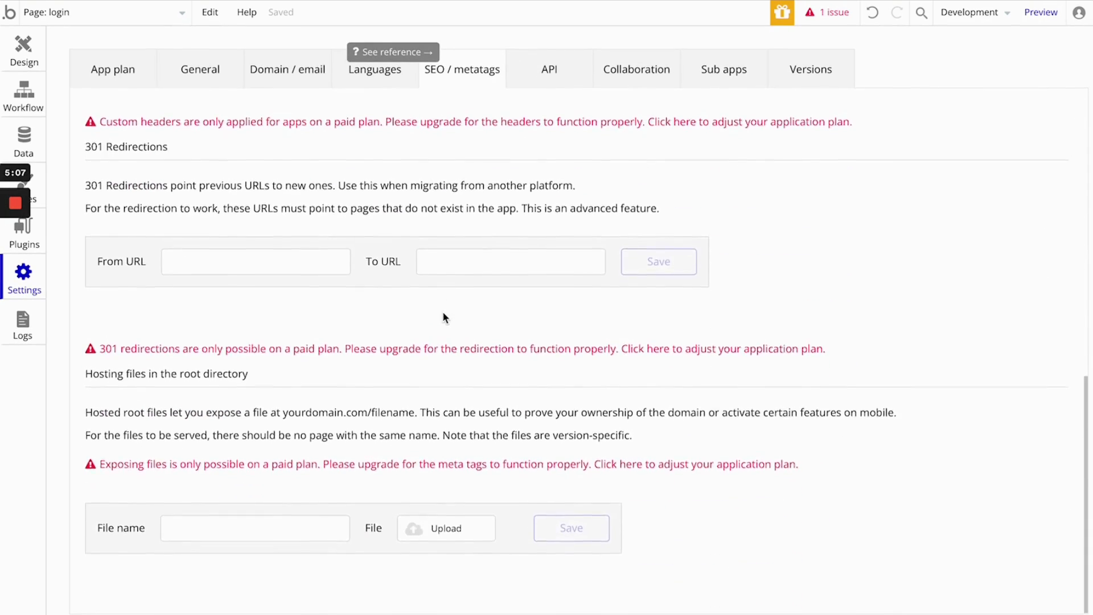
scroll(444, 313, "up", 7)
left_click(377, 71)
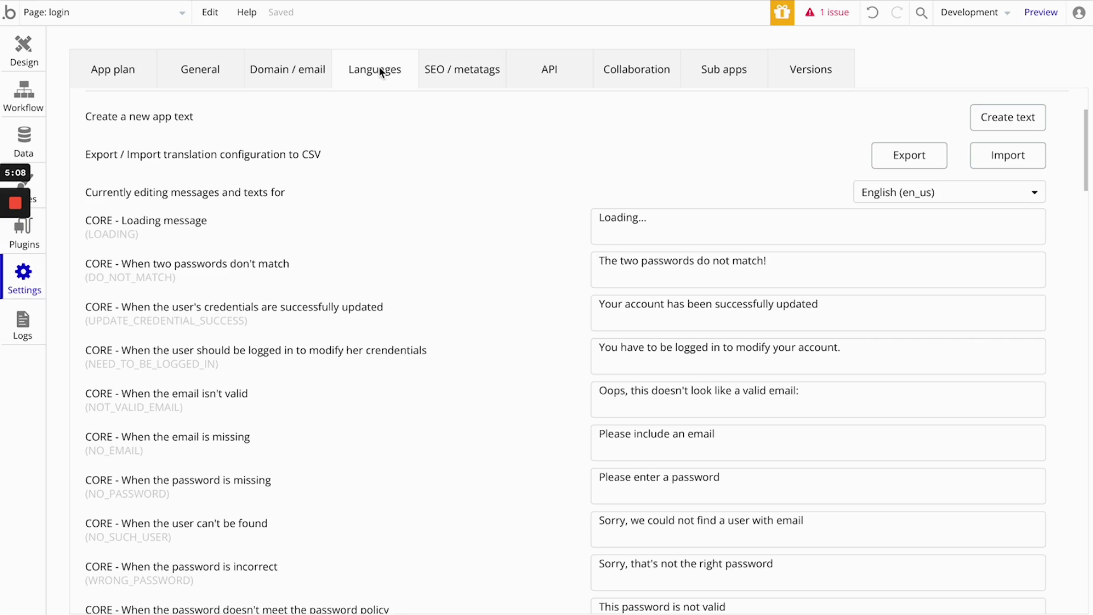
- Recheck the Domain / email and General settings and examine the App plan details
left_click(297, 79)
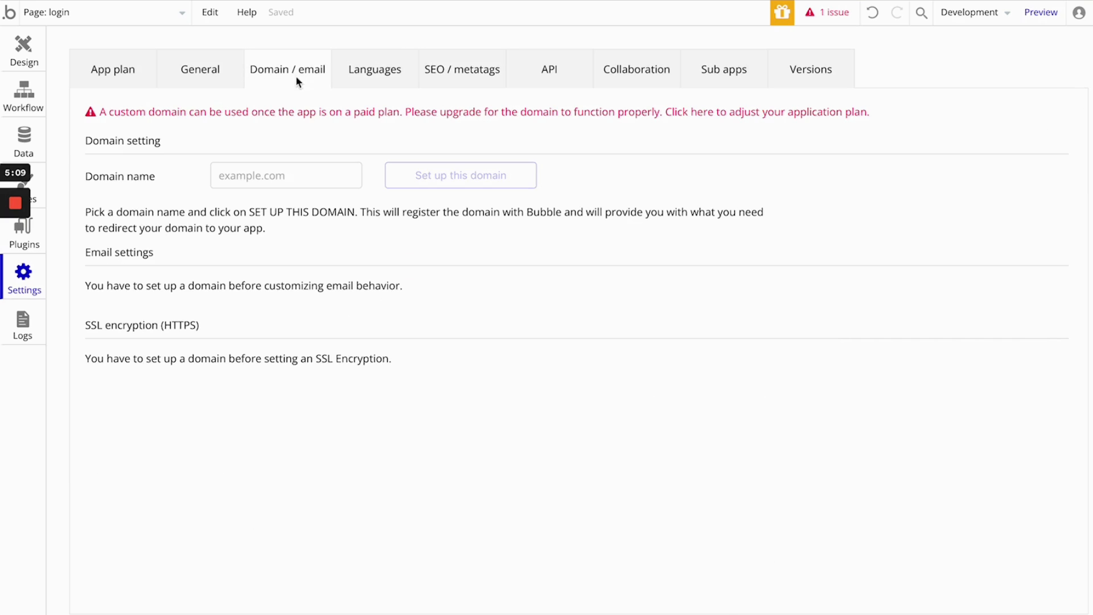
left_click(210, 64)
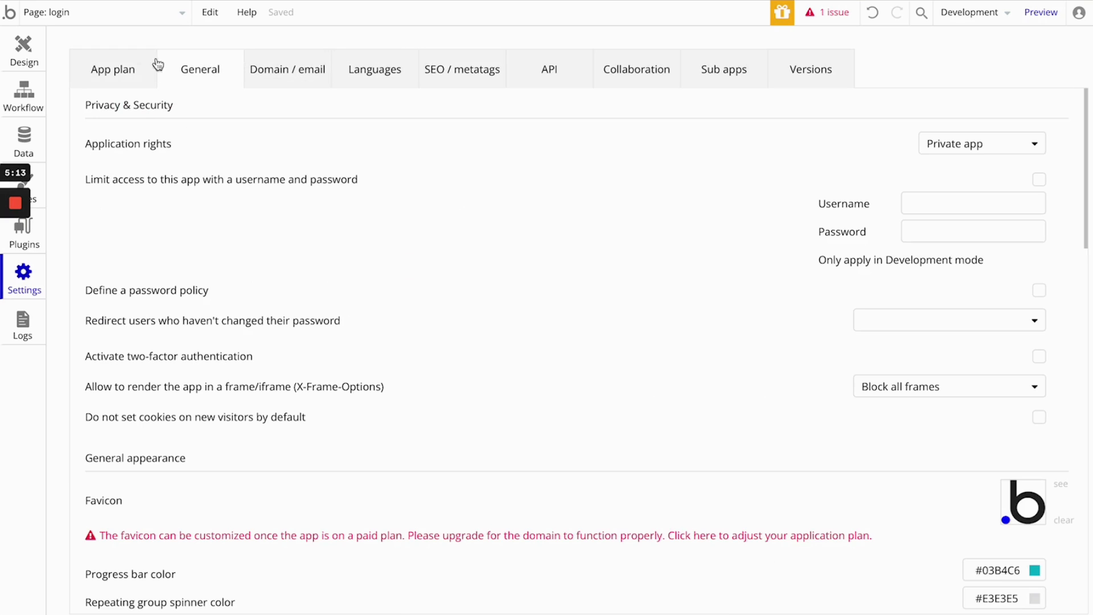
left_click(112, 69)
scroll(589, 385, "down", 2)
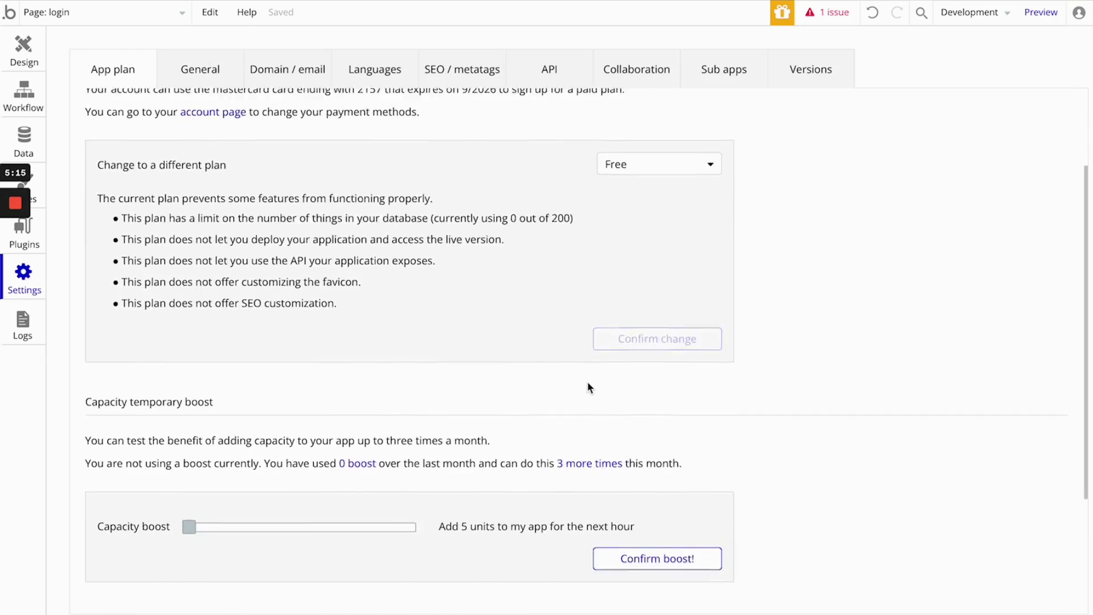
scroll(587, 381, "down", 3)
scroll(588, 381, "up", 6)
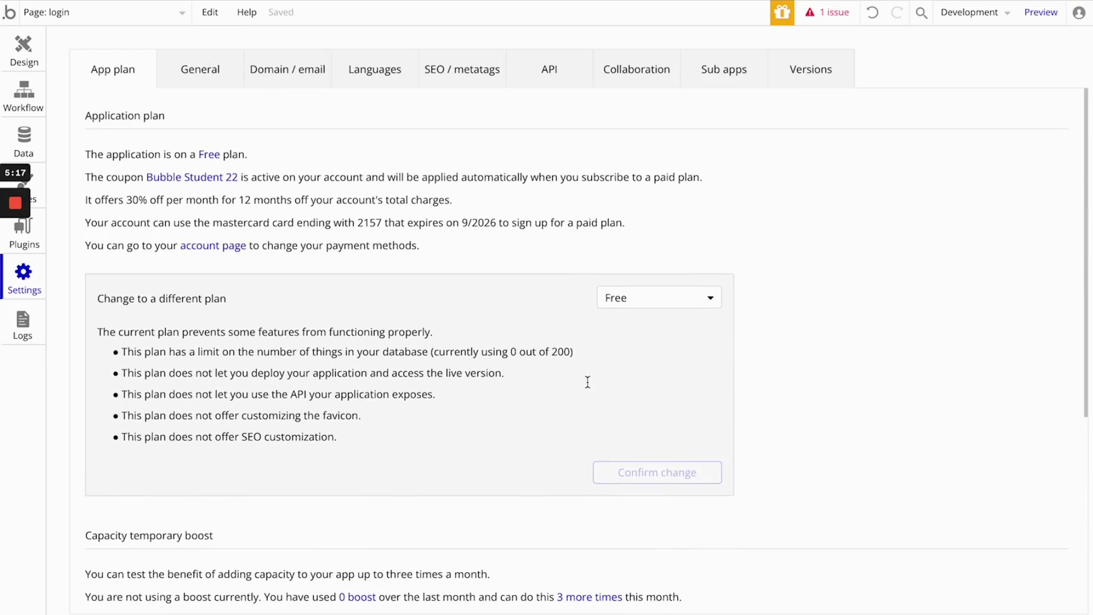
left_click(190, 71)
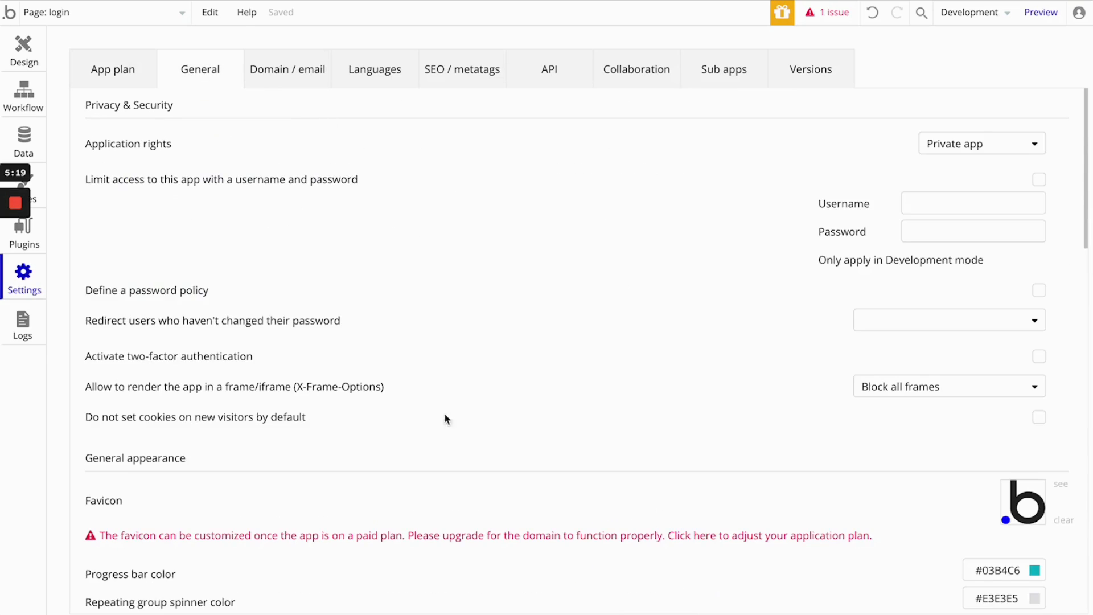
scroll(460, 427, "down", 7)
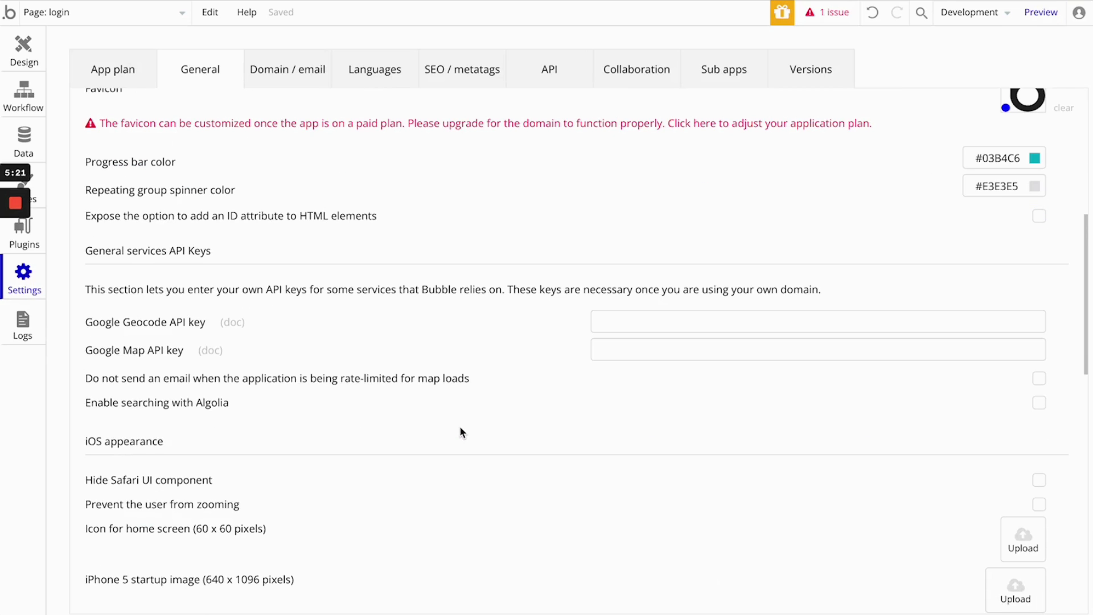
- Return to the Sign Up button's workflow and set Remember the email to "yes" in the Sign the user up action
left_click(24, 48)
left_click(28, 136)
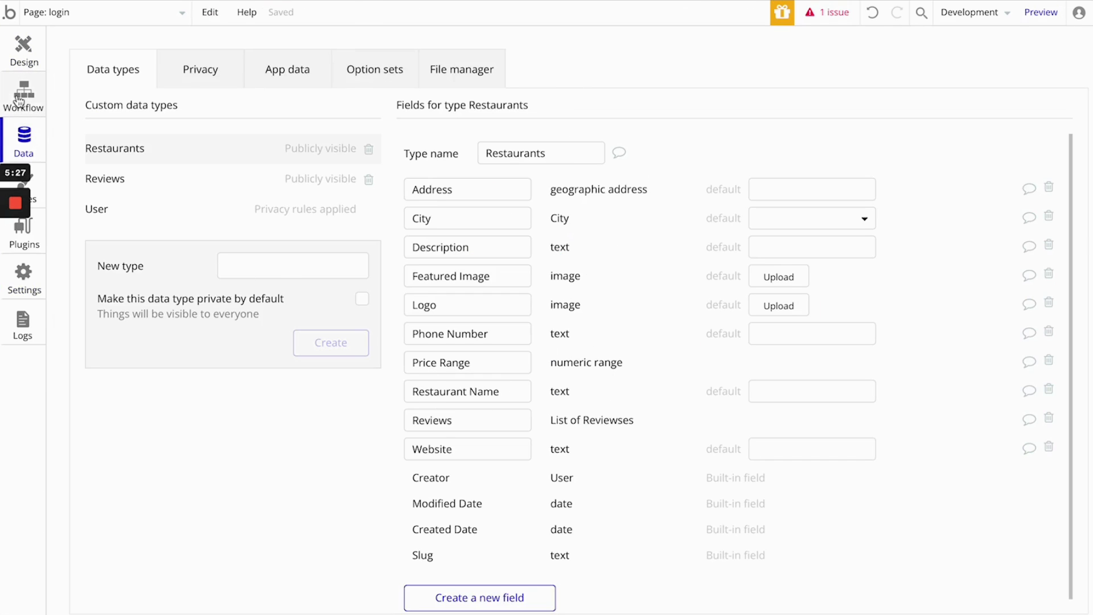
left_click(27, 98)
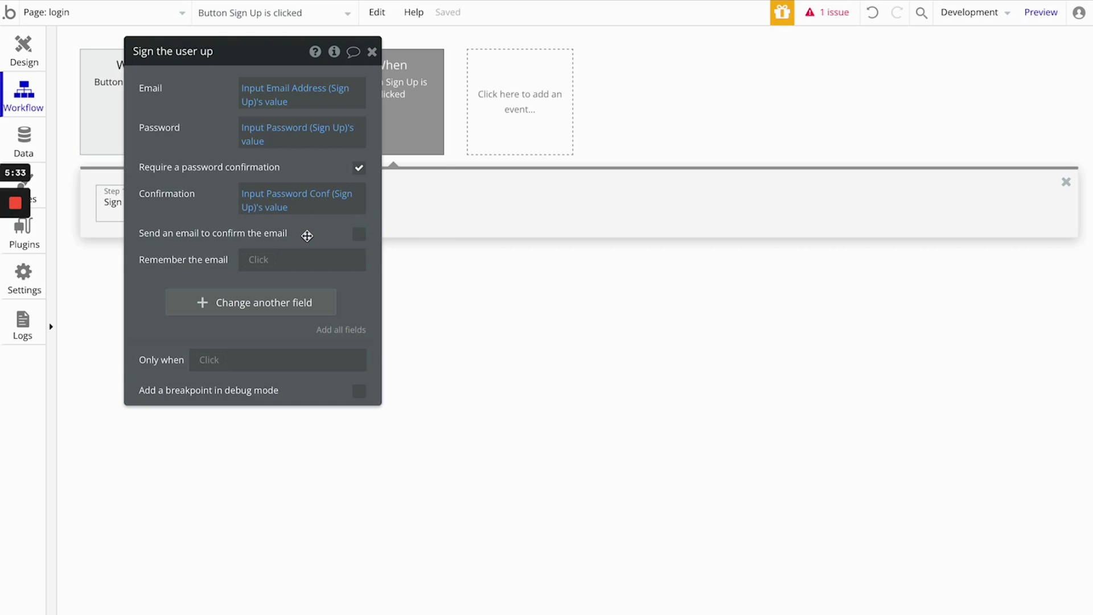
left_click(285, 251)
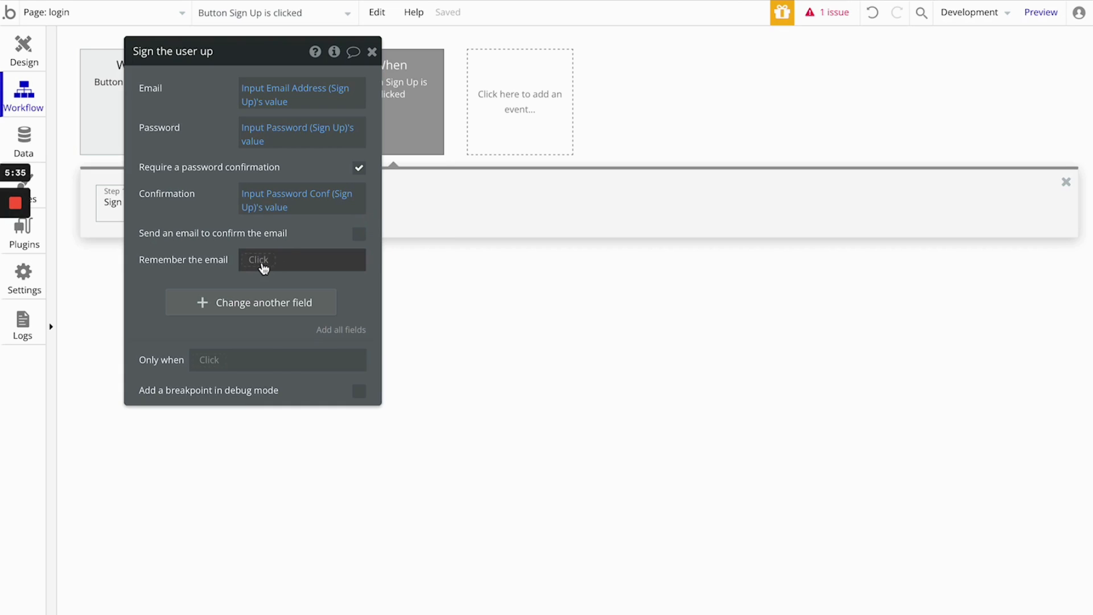
left_click(296, 303)
left_click(203, 276)
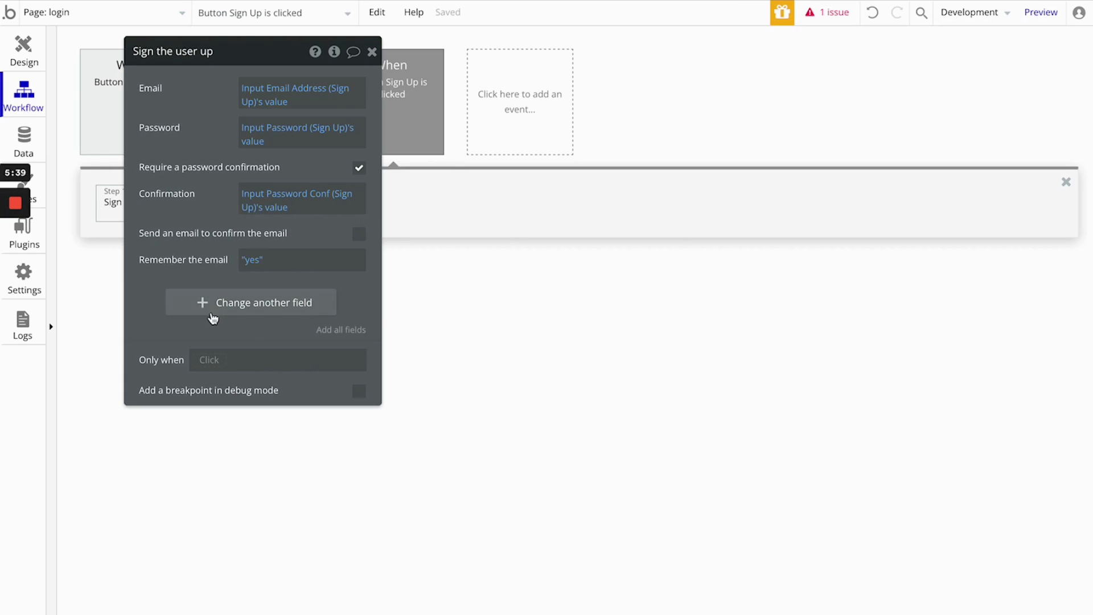
left_click(372, 52)
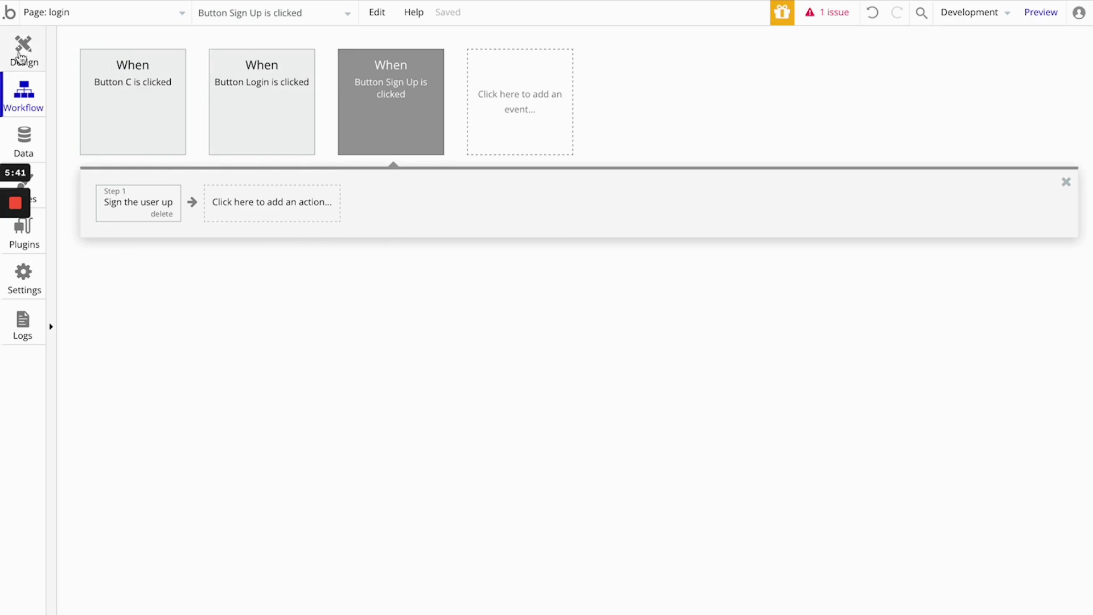
- Try changing the Name field to Input Email Address (Sign Up)'s value in the sign-up action, and remove that field change
left_click(23, 50)
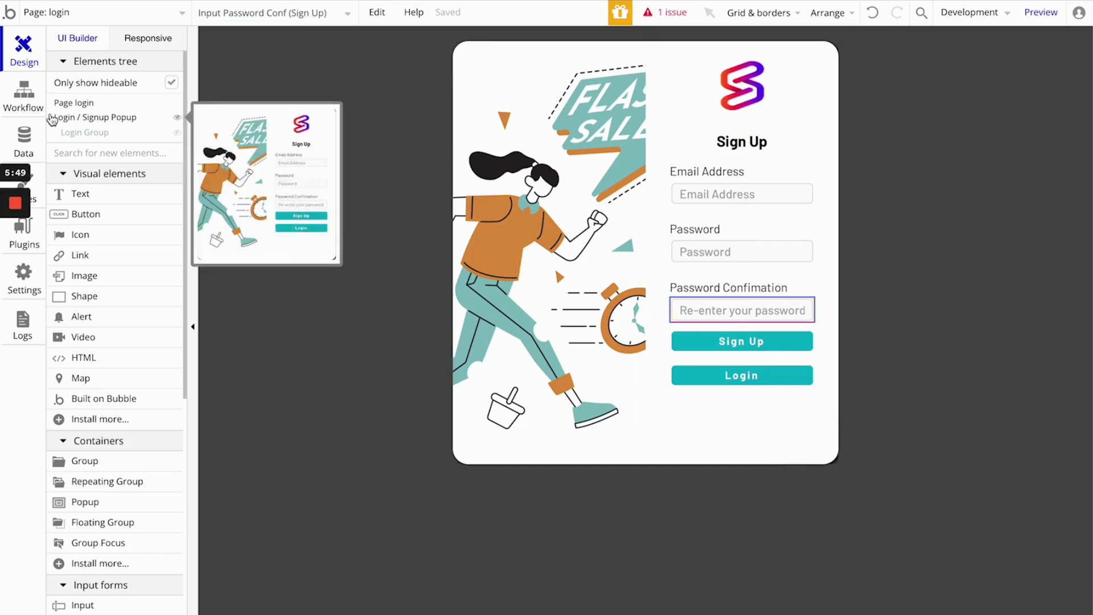
left_click(20, 101)
left_click(155, 219)
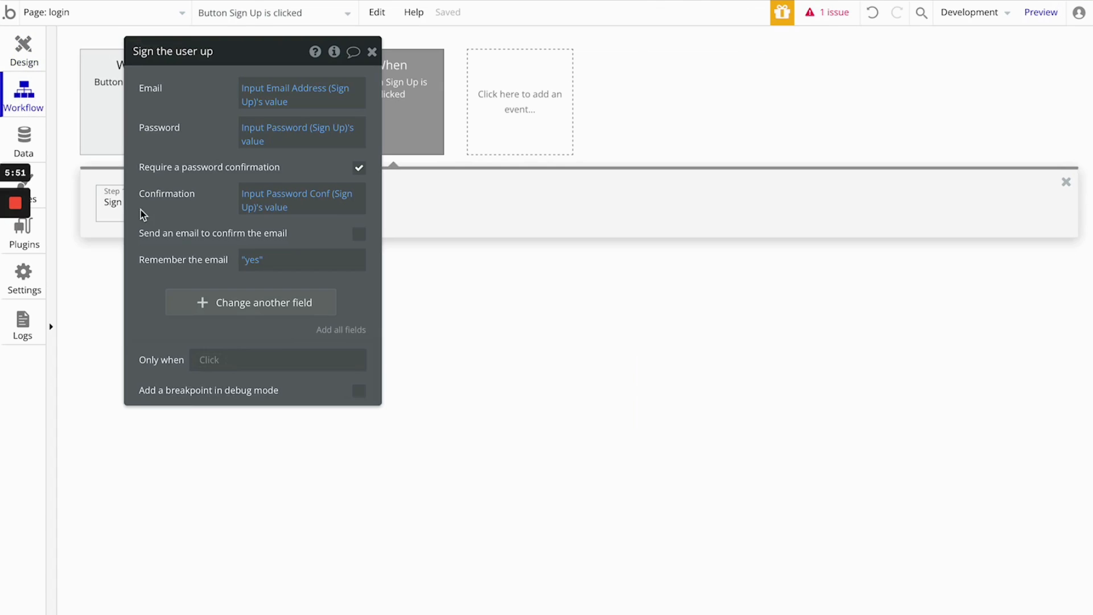
left_click(215, 312)
left_click(152, 297)
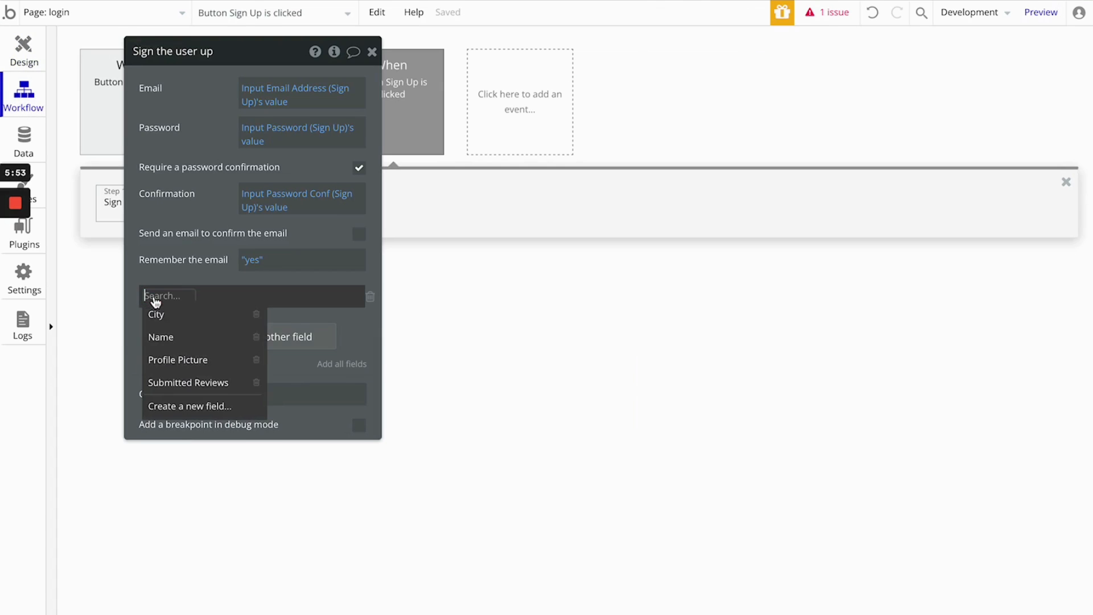
left_click(174, 339)
left_click(197, 297)
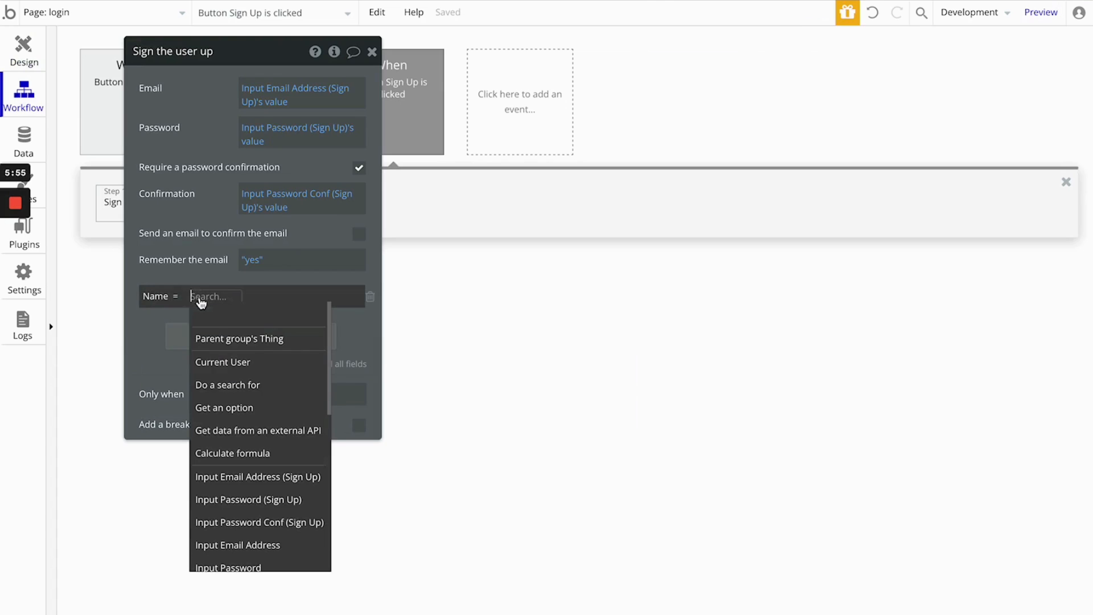
left_click(255, 477)
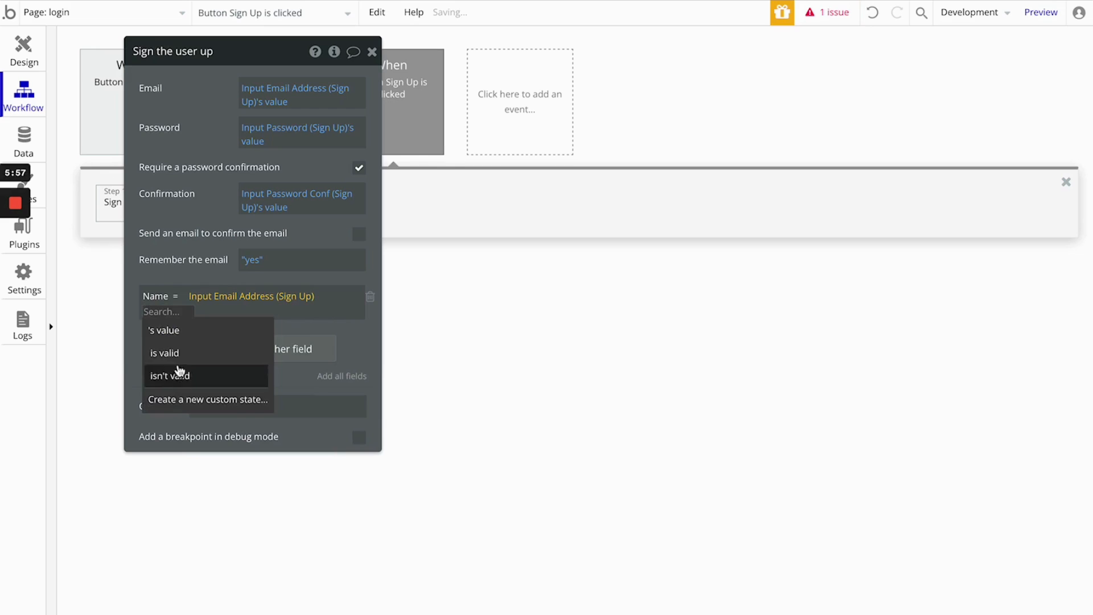
left_click(201, 329)
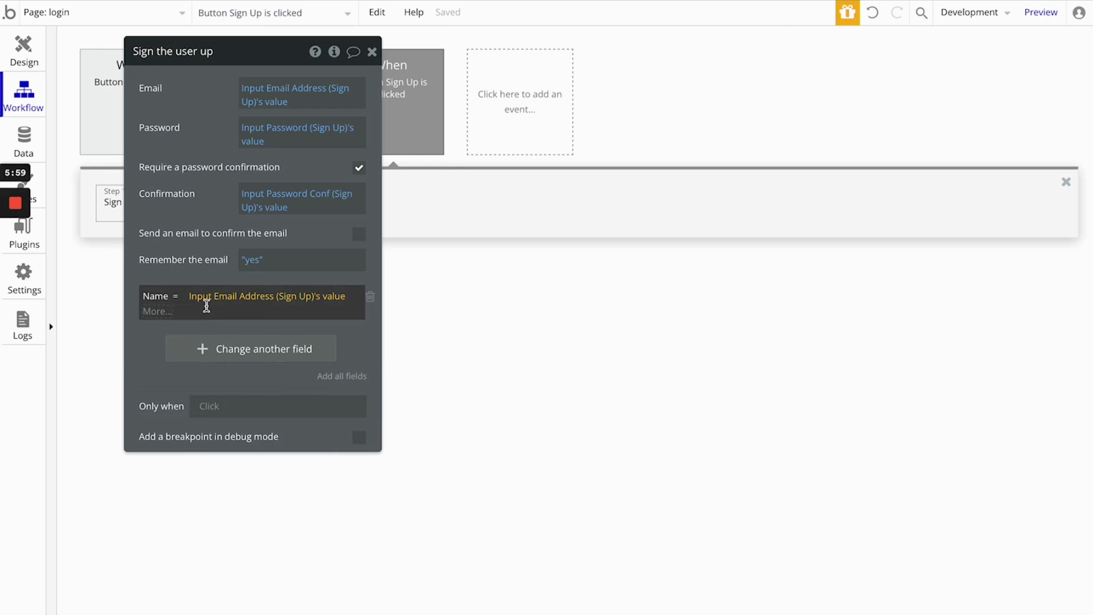
left_click(377, 298)
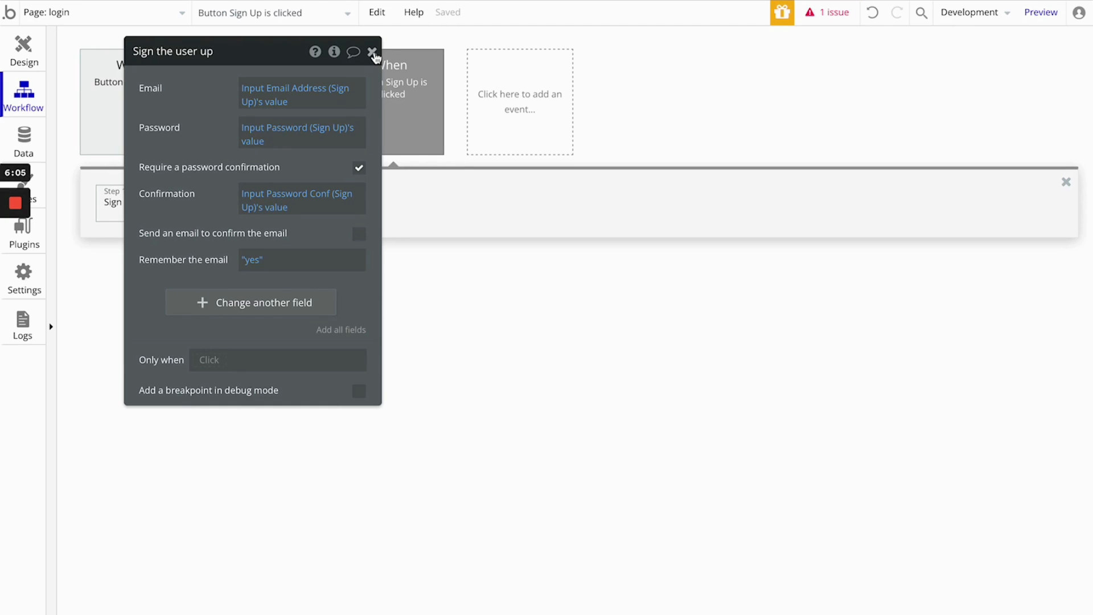
left_click(373, 52)
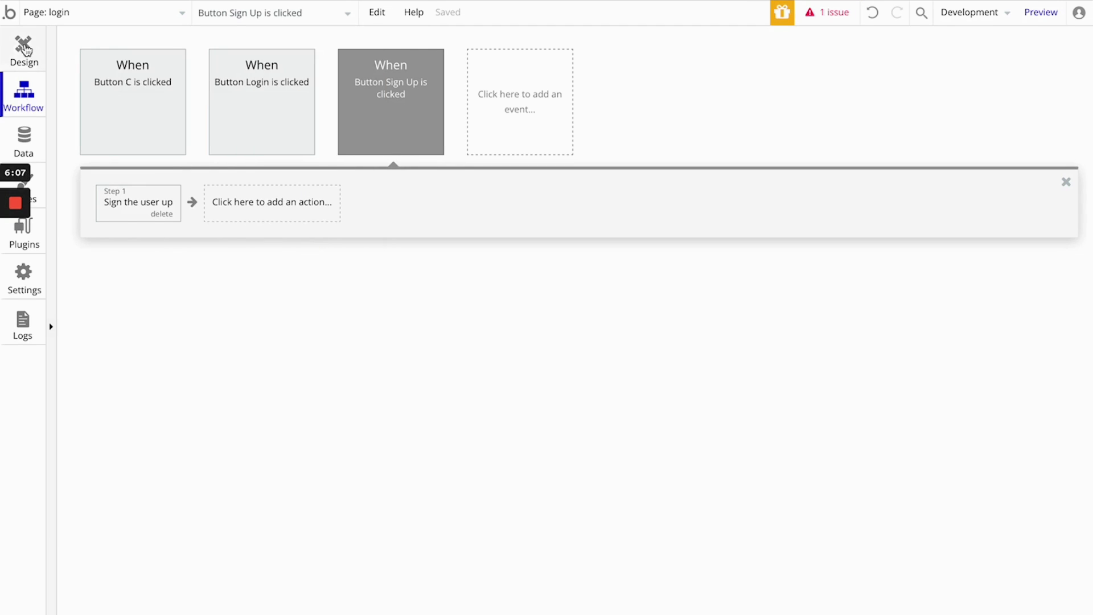
- Create a workflow for the Login button in the sign-up form with an action that shows Login Group
left_click(23, 48)
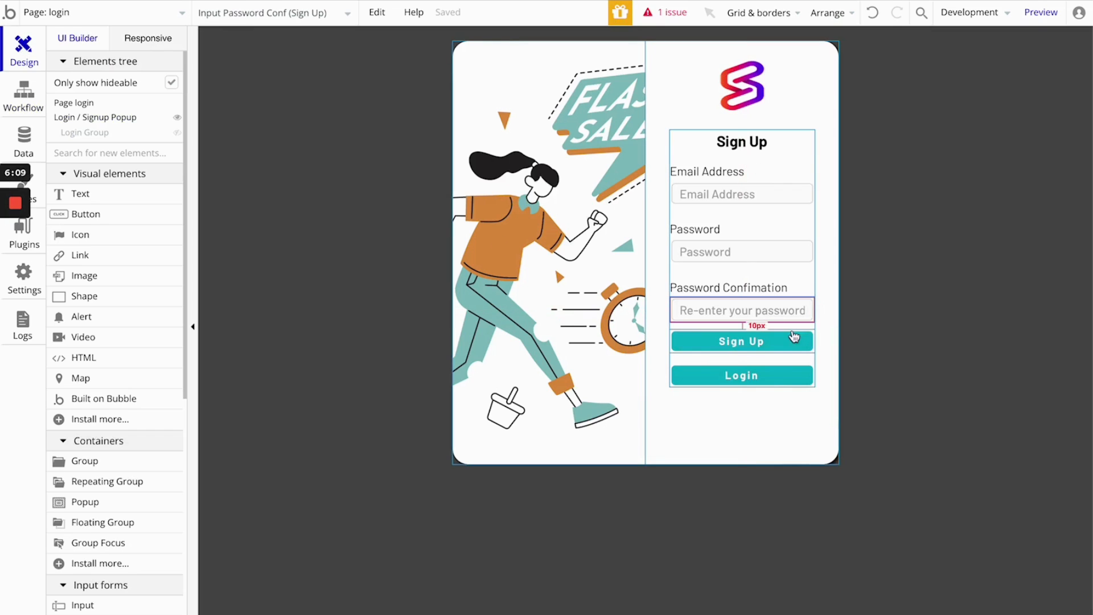
double_click(742, 378)
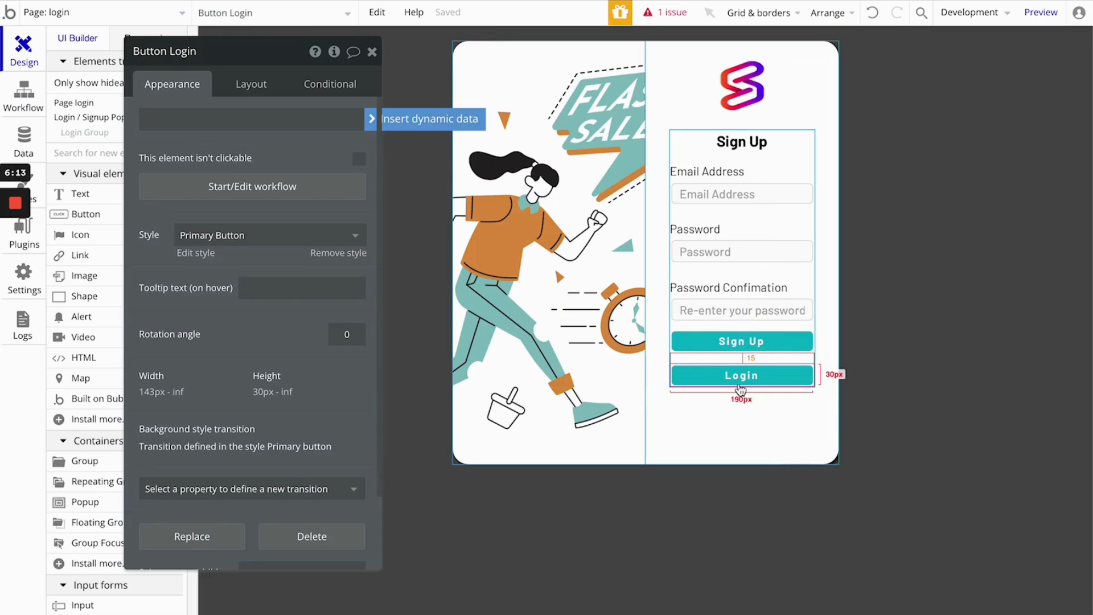
left_click(267, 188)
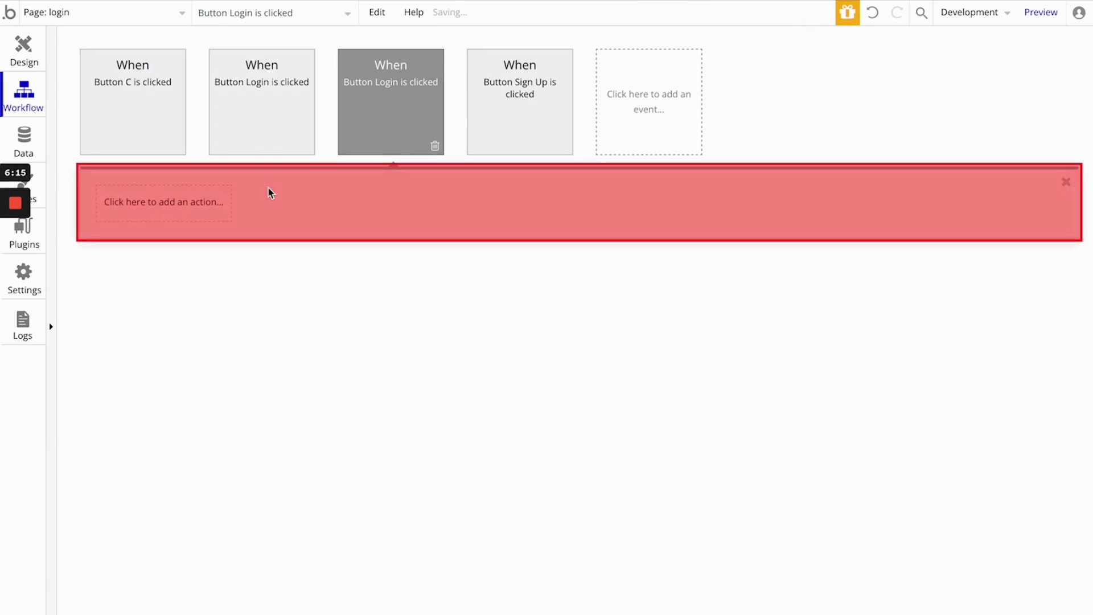
left_click(119, 210)
mouse_move(146, 410)
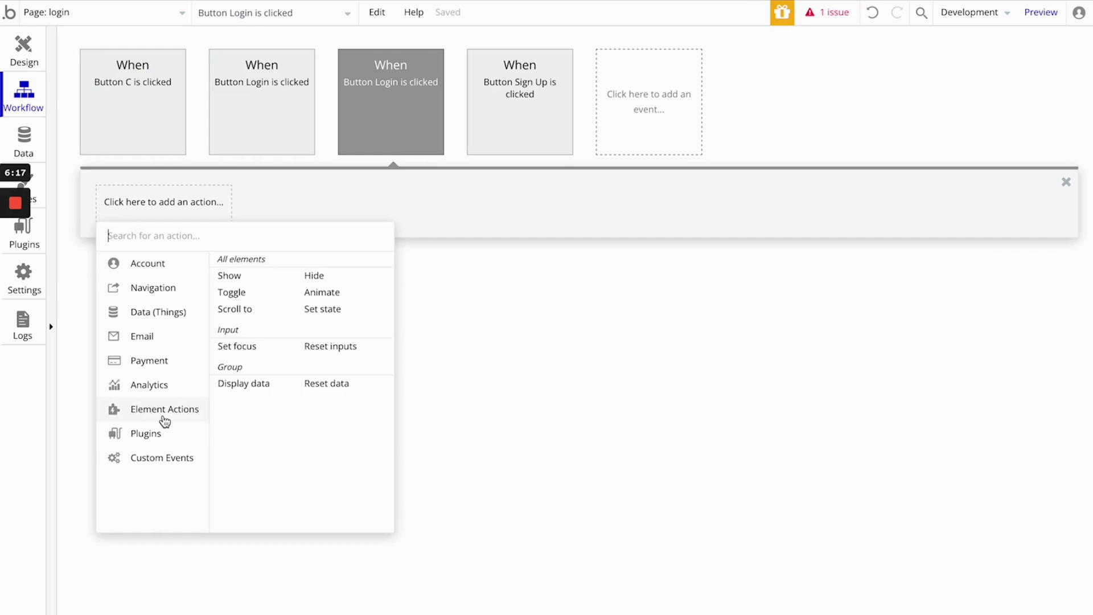
left_click(260, 281)
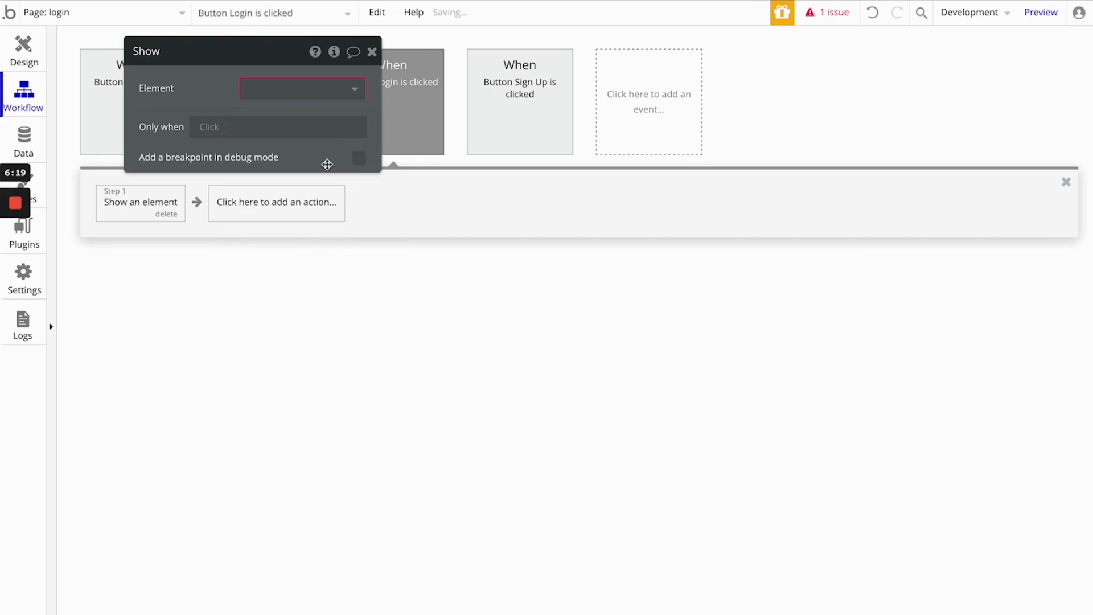
left_click(318, 94)
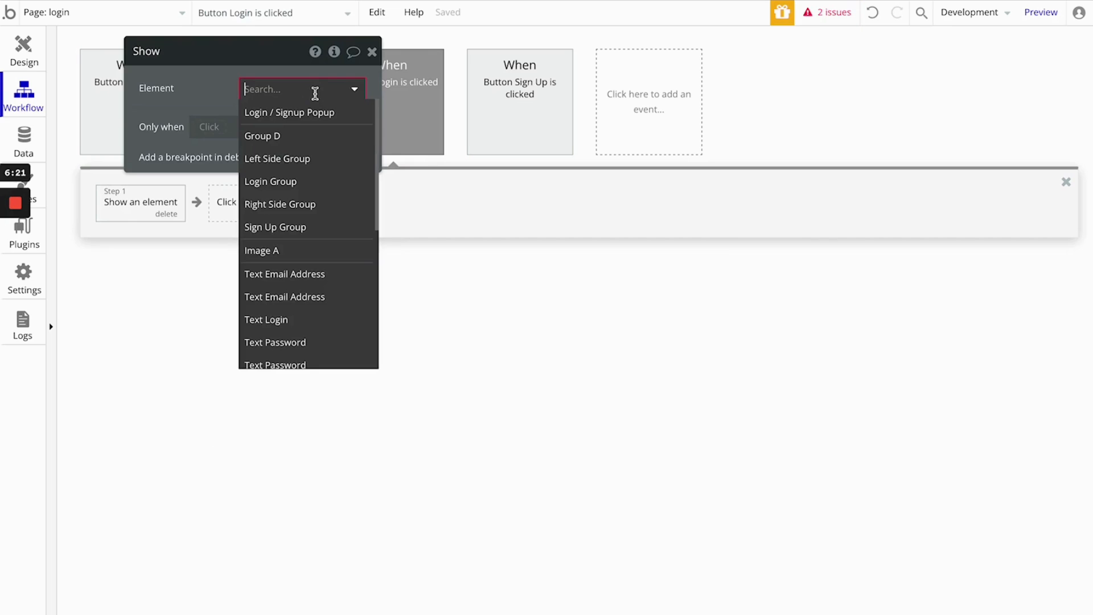
left_click(306, 182)
- Add a second action to the Login button's workflow that hides Sign Up Group
left_click(248, 207)
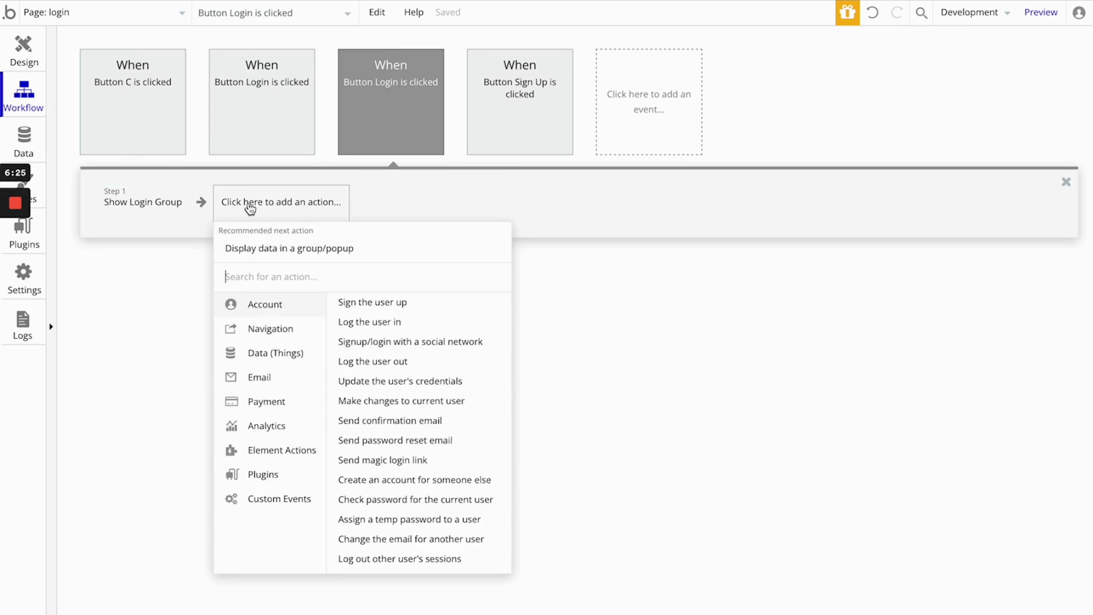
mouse_move(288, 451)
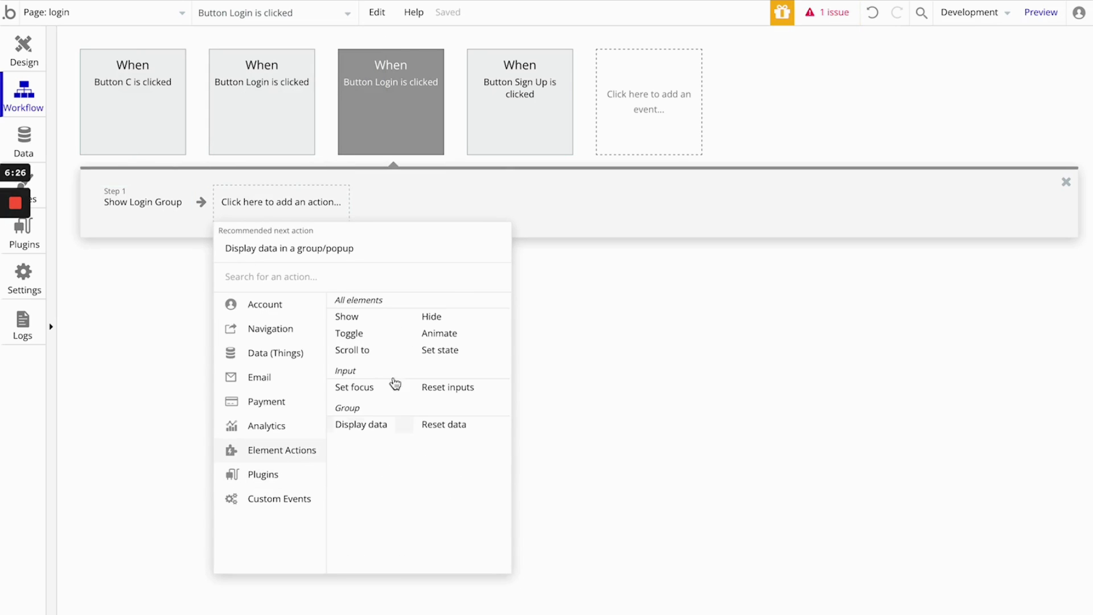
left_click(462, 319)
left_click(300, 91)
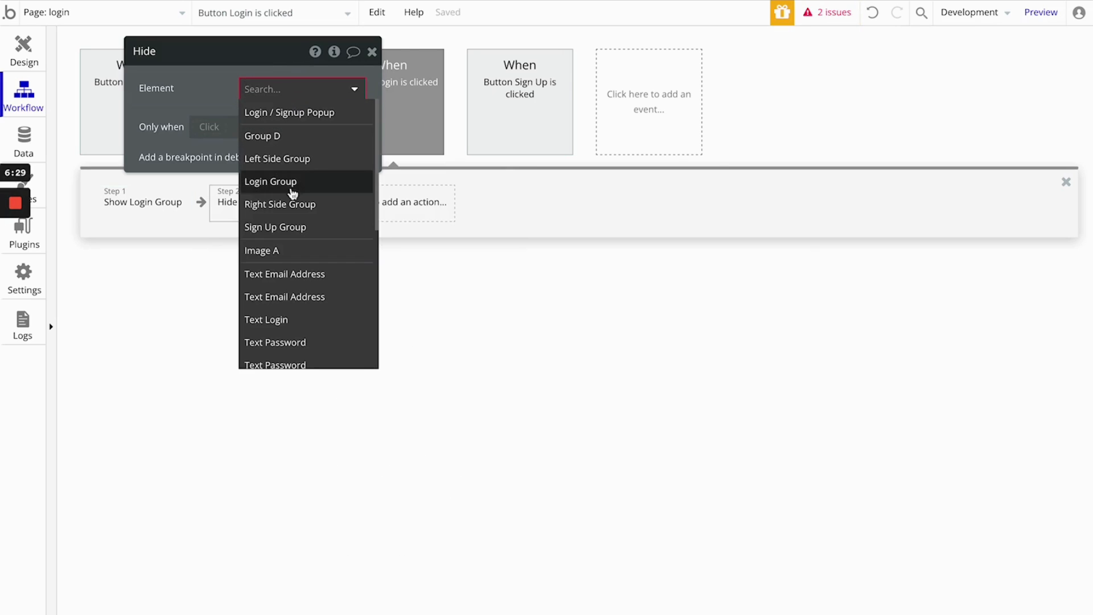
left_click(288, 228)
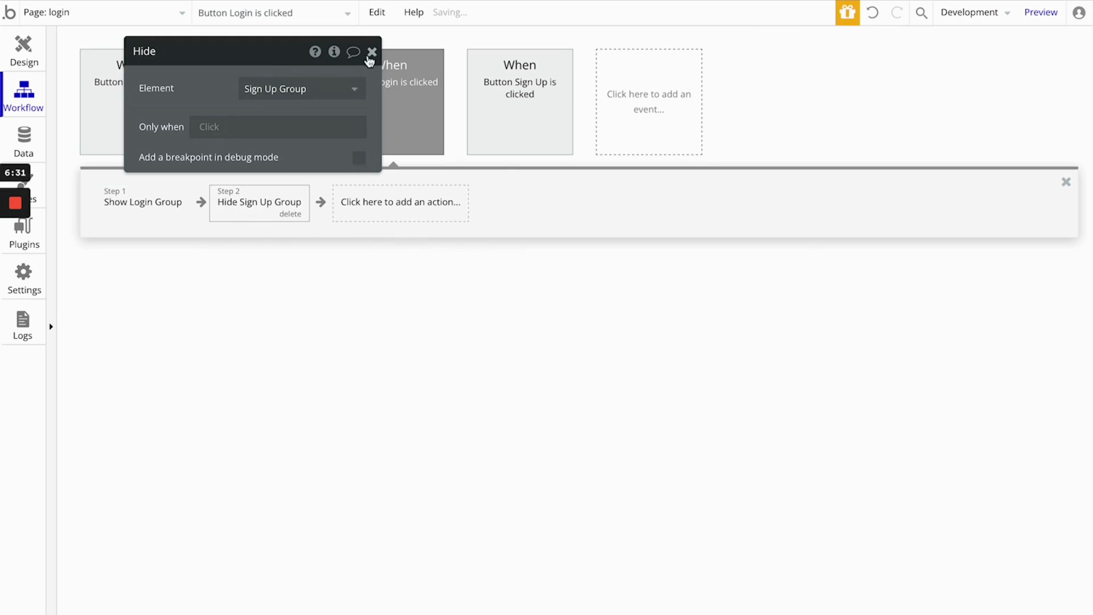
left_click(372, 53)
- Reveal Login Group in the design and create a workflow for its Sign Up button that shows Sign Up Group
left_click(25, 49)
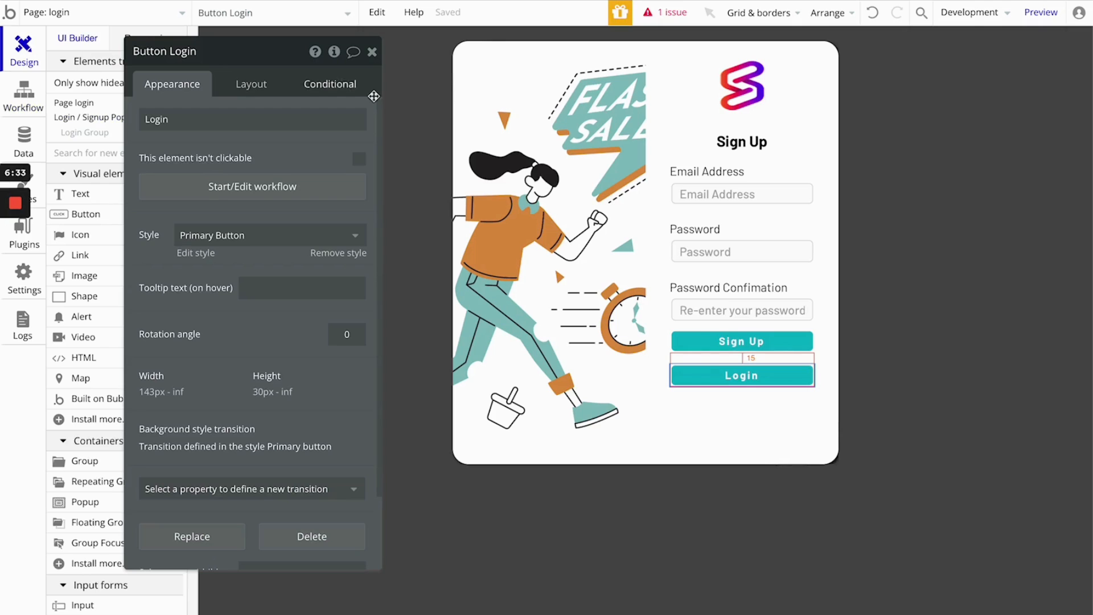
left_click(371, 53)
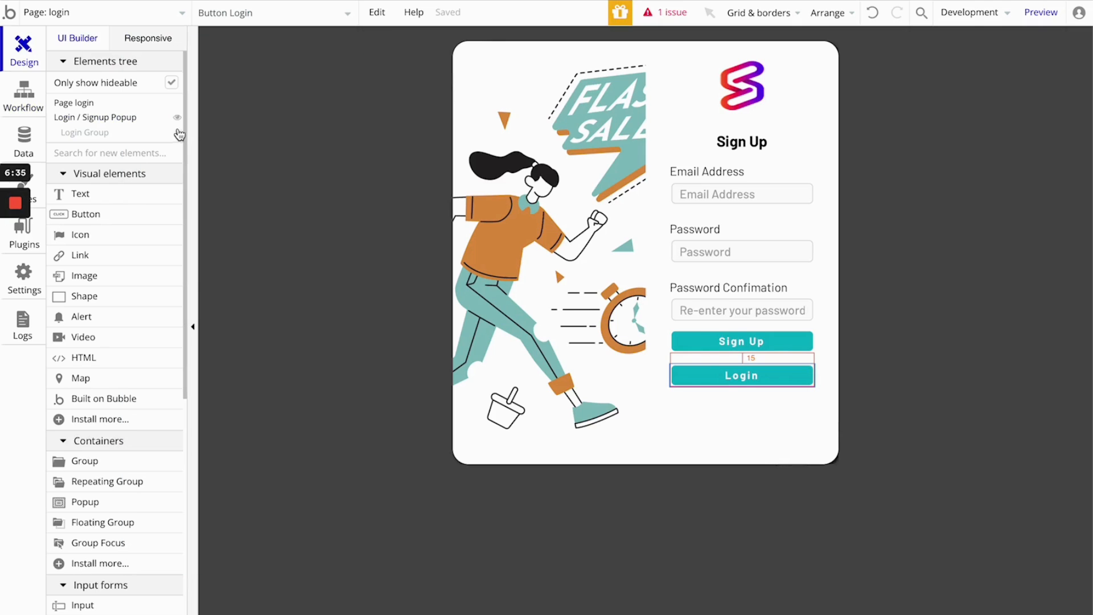
left_click(177, 132)
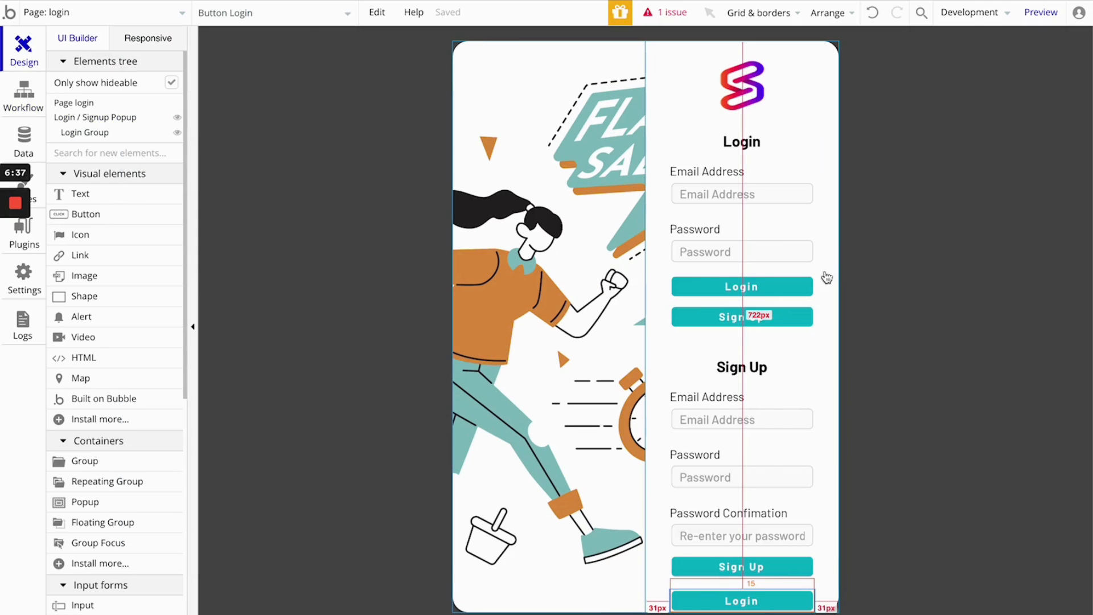
double_click(734, 322)
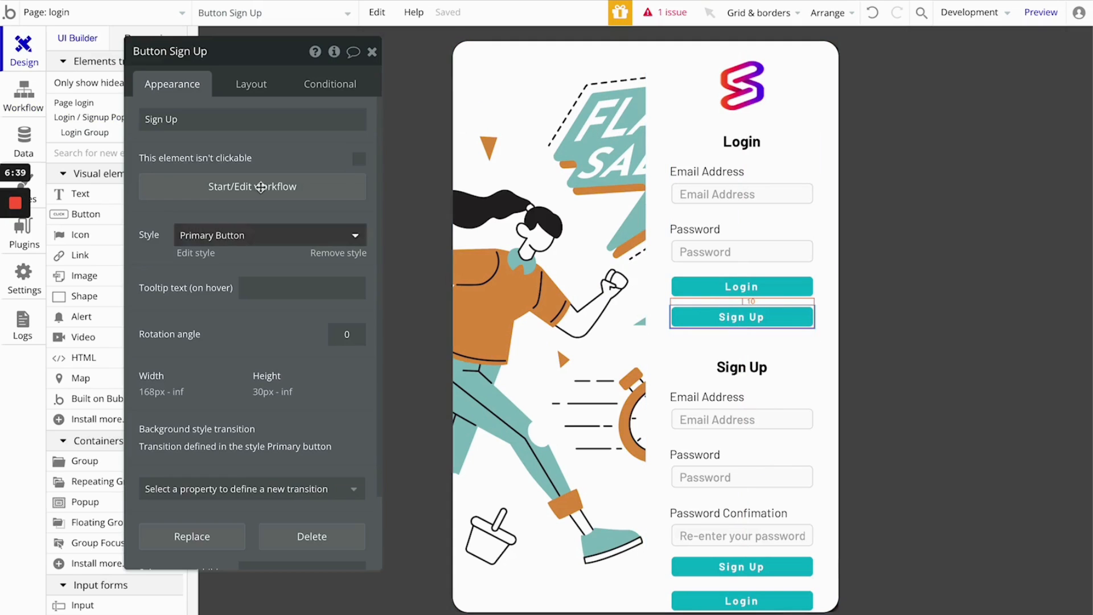
left_click(252, 185)
left_click(150, 211)
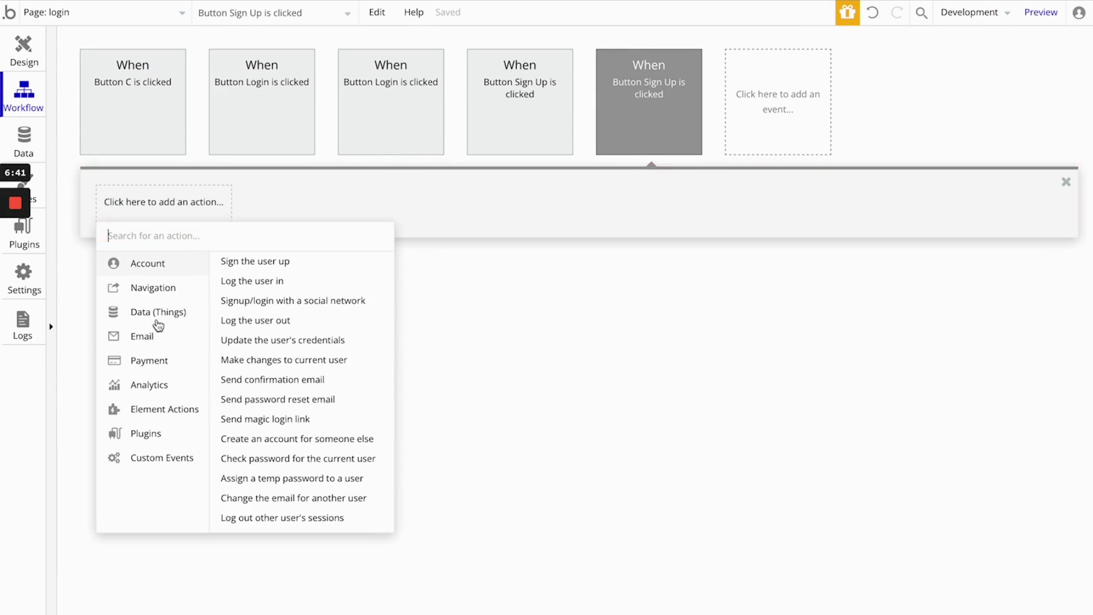
mouse_move(166, 415)
left_click(231, 276)
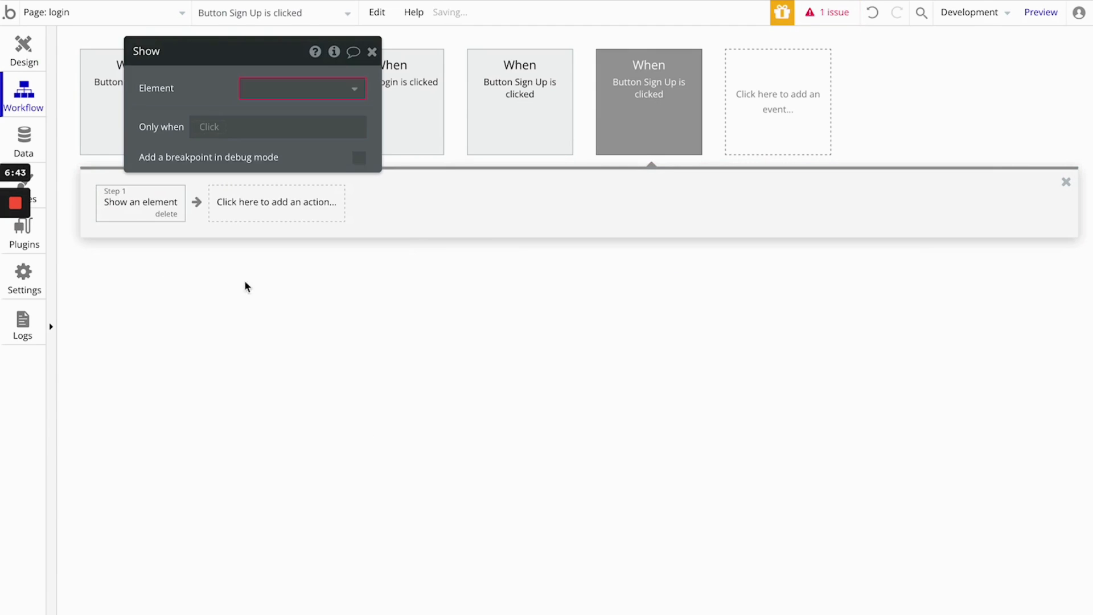
left_click(302, 95)
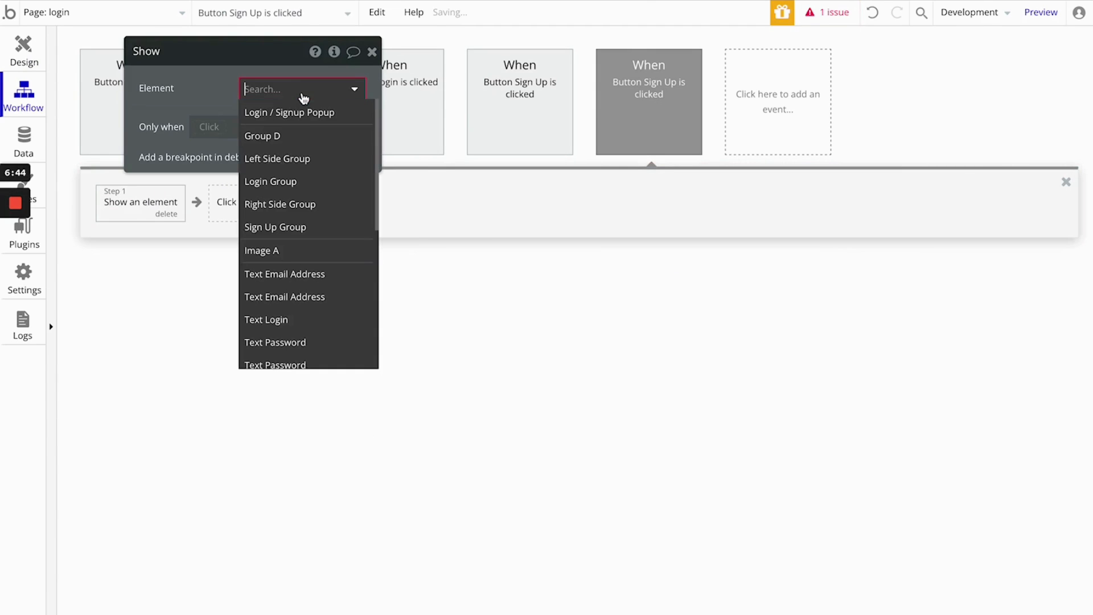
left_click(297, 226)
- Add a second action that hides Login Group to the Login Group's Sign Up button workflow, and close the workflow
left_click(292, 204)
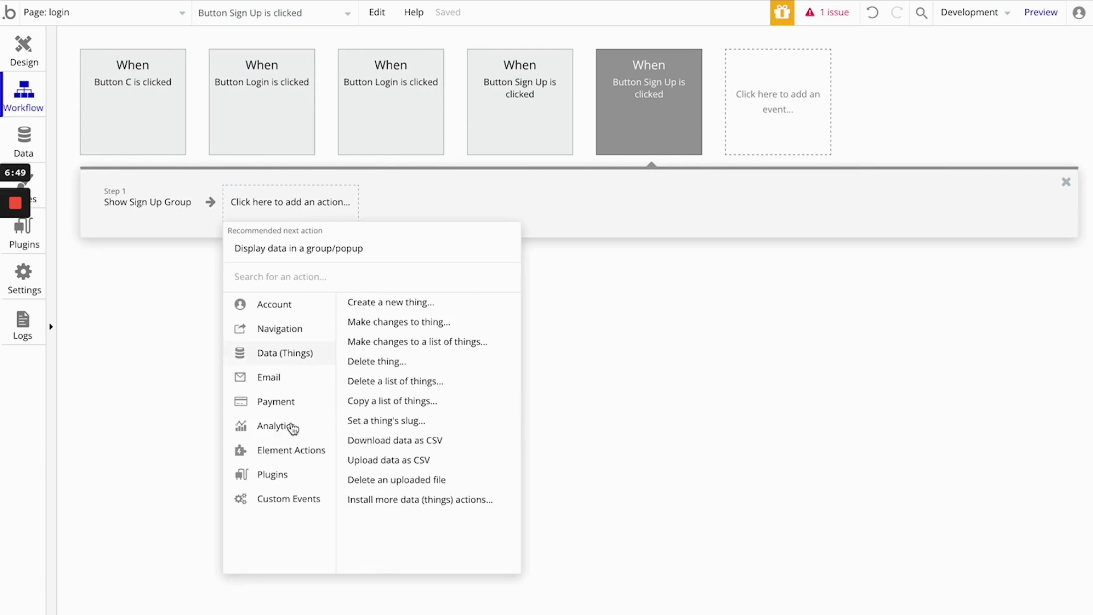
mouse_move(298, 450)
left_click(450, 324)
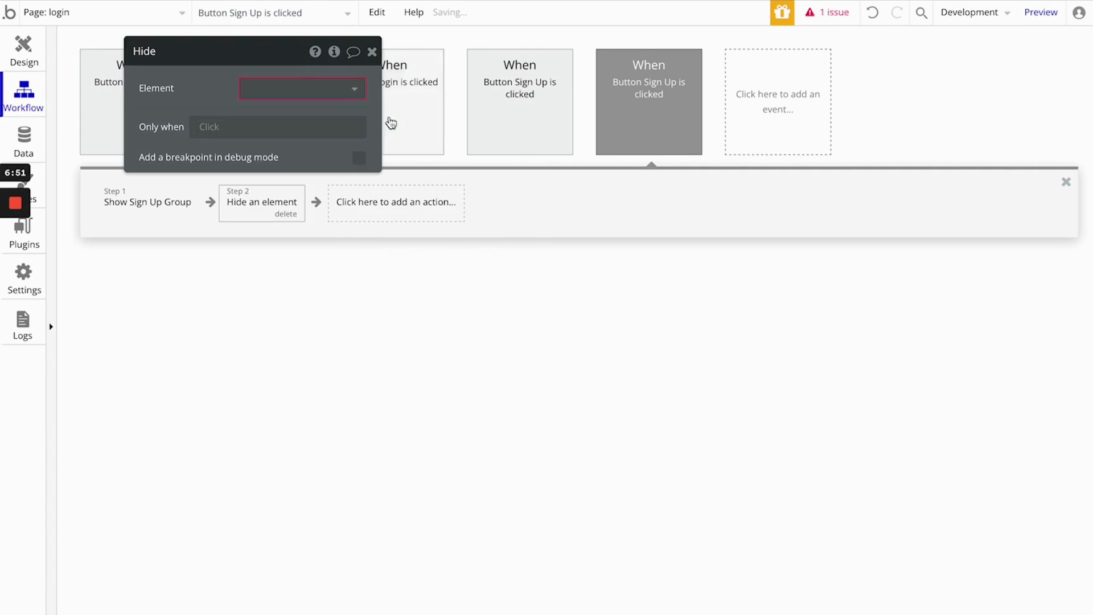
left_click(288, 90)
left_click(285, 182)
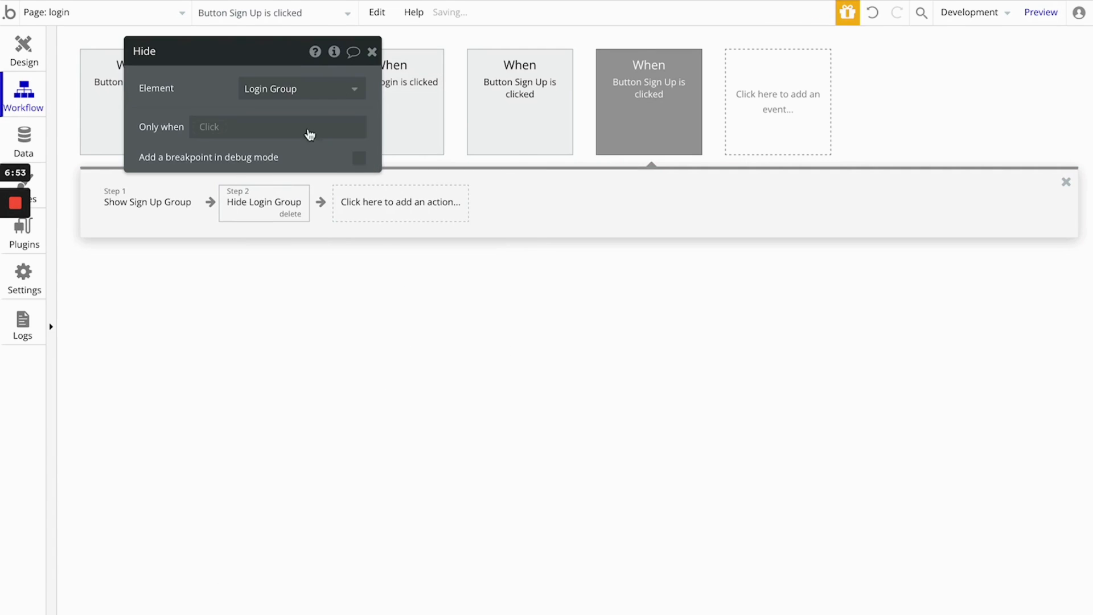
left_click(372, 51)
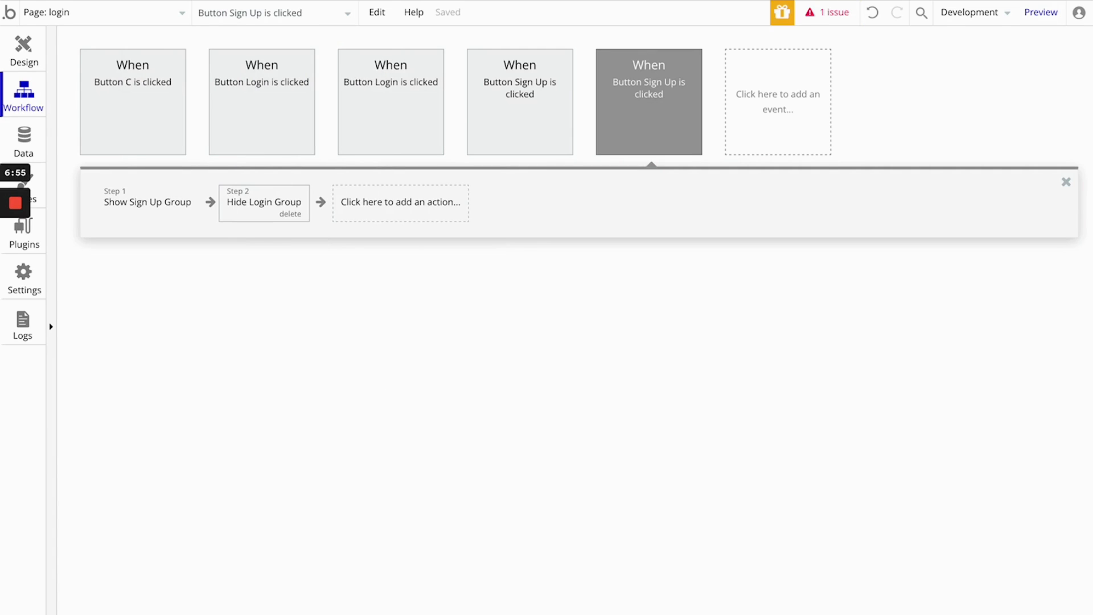
left_click(1066, 181)
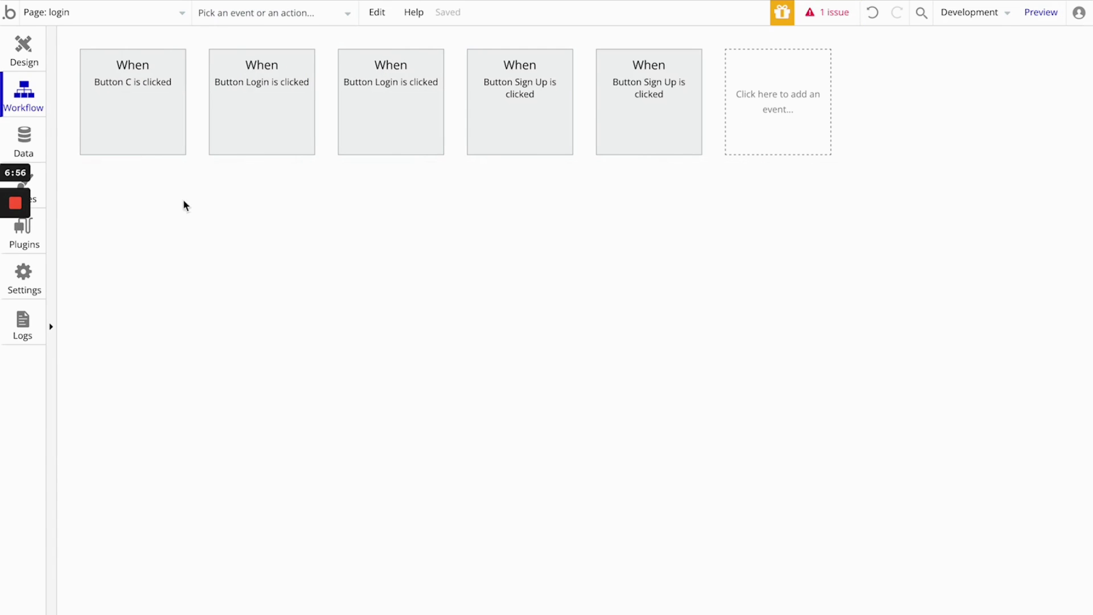
- Return to the page design, close the Sign Up button's properties and hide Login Group in the popup
left_click(24, 49)
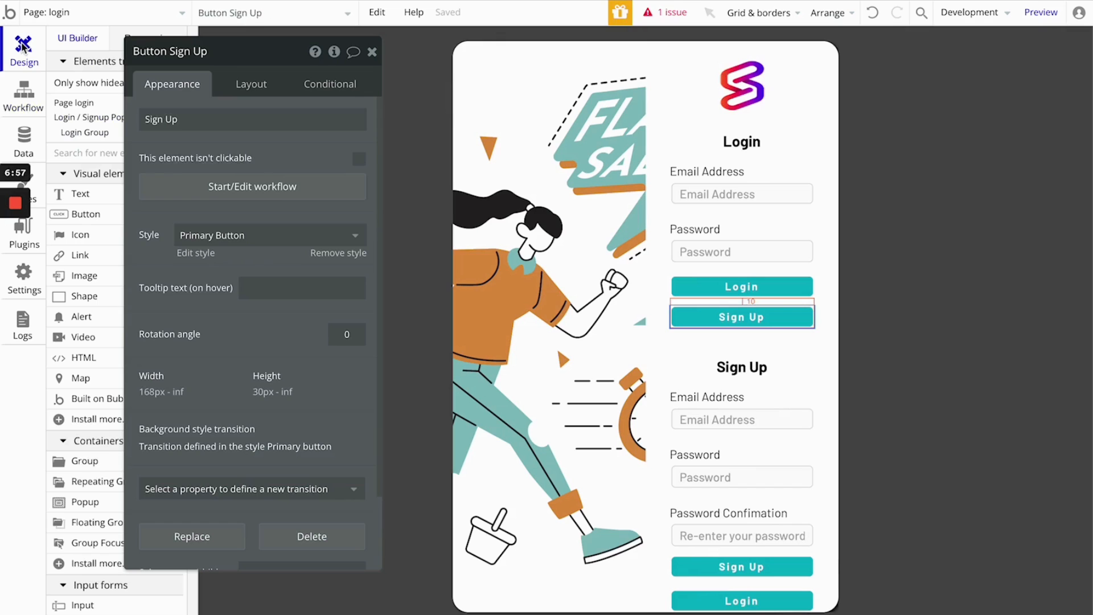
left_click(372, 51)
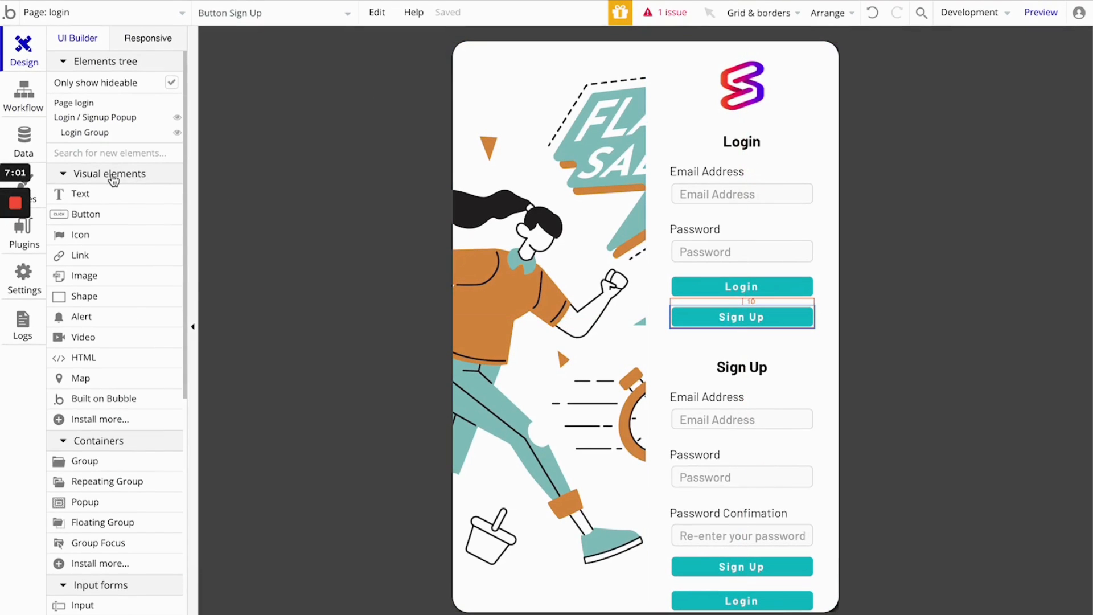
left_click(177, 133)
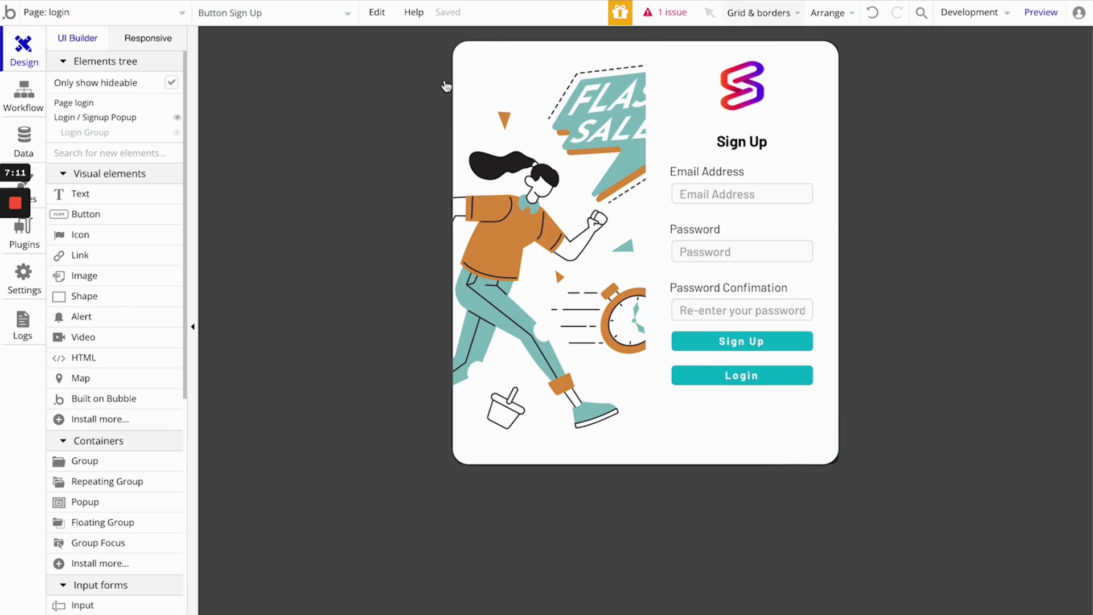
- Examine the app's reported issue, close the issue list and leave the popup for the page itself
left_click(668, 14)
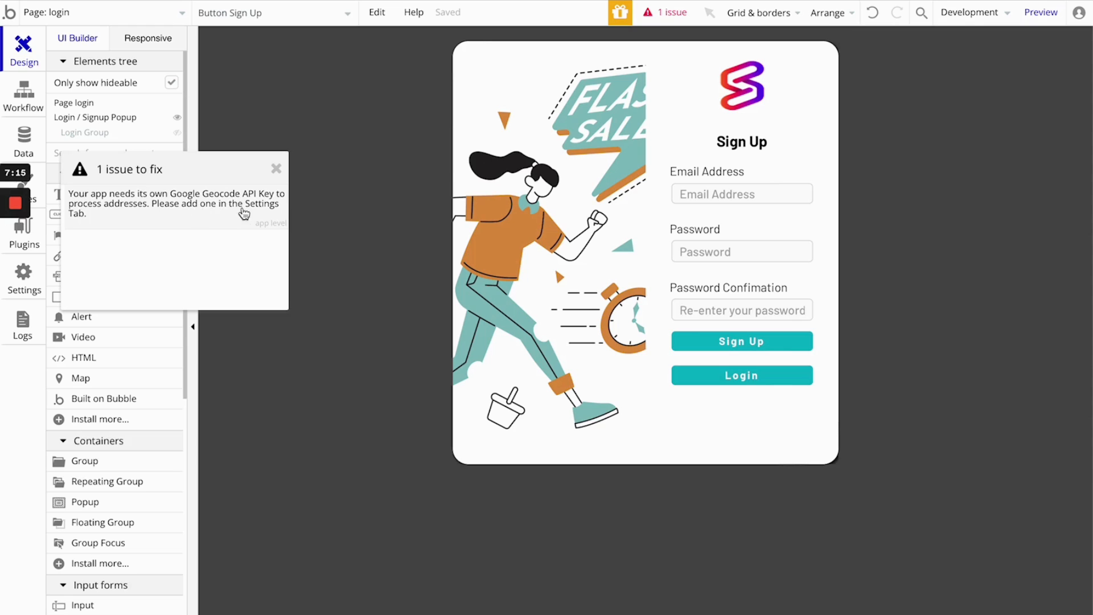
left_click(279, 167)
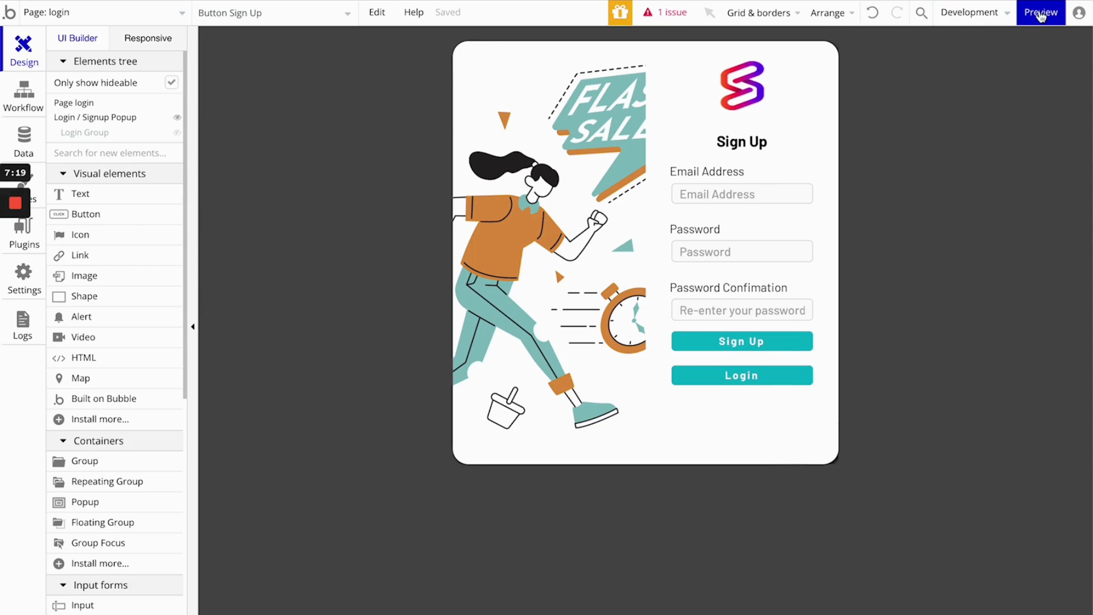
left_click(935, 229)
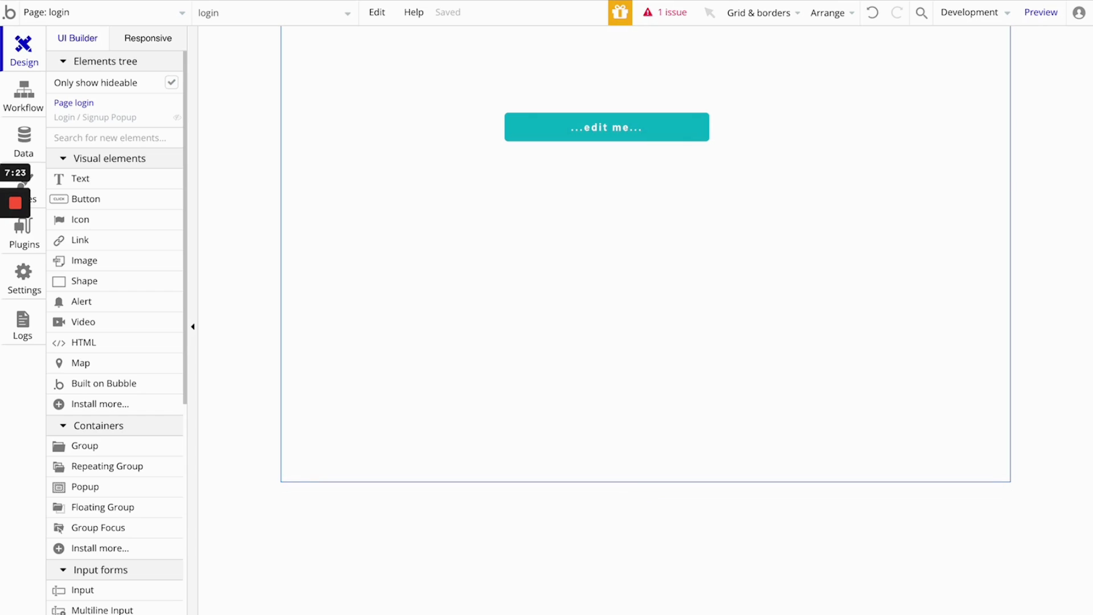
left_click(820, 0)
left_click(820, 0)
left_click(1050, 16)
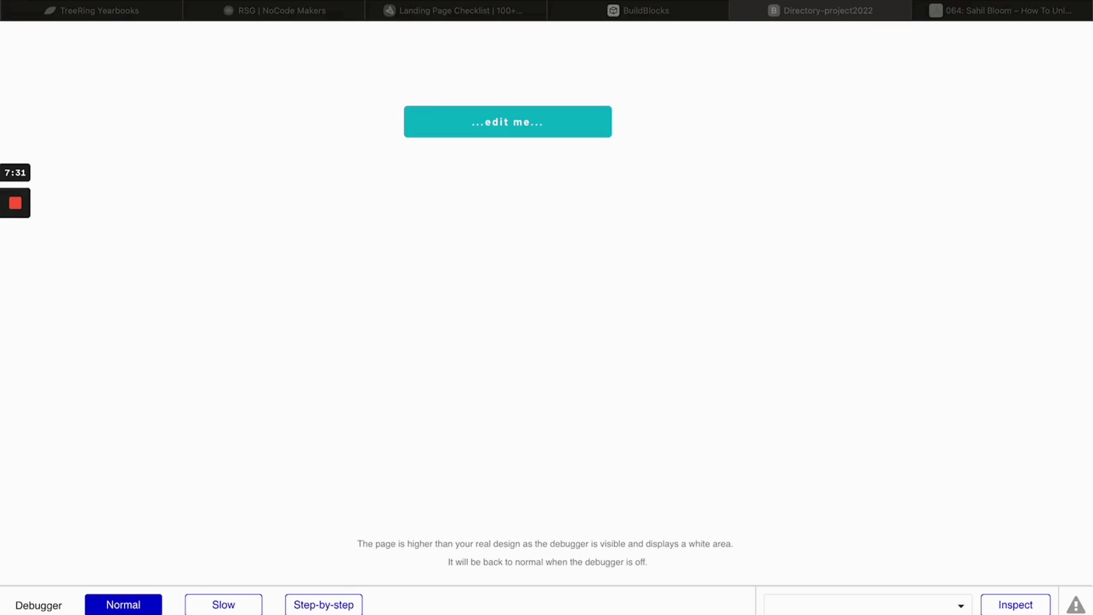
left_click(739, 10)
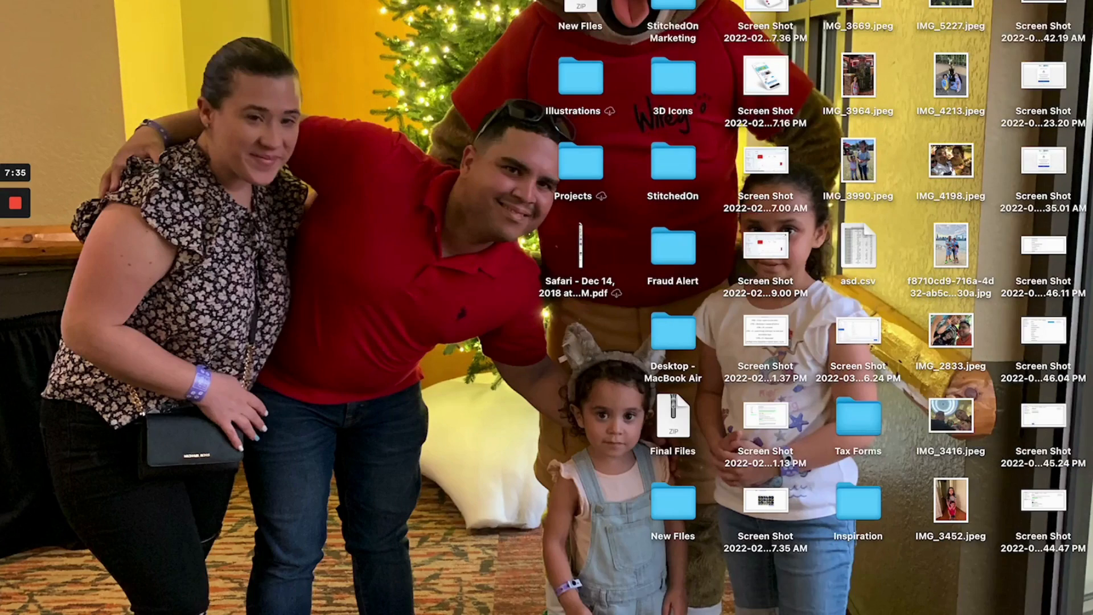
mouse_move(992, 595)
left_click(949, 599)
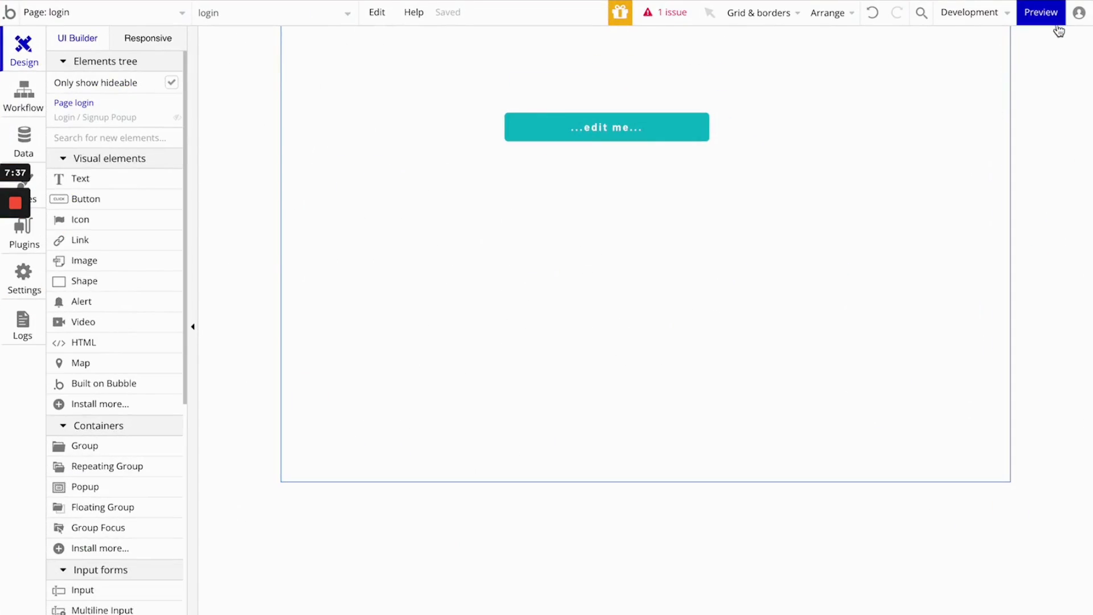
- Preview the login page and test the popup's buttons that switch from the sign-up form to login and back
left_click(1041, 10)
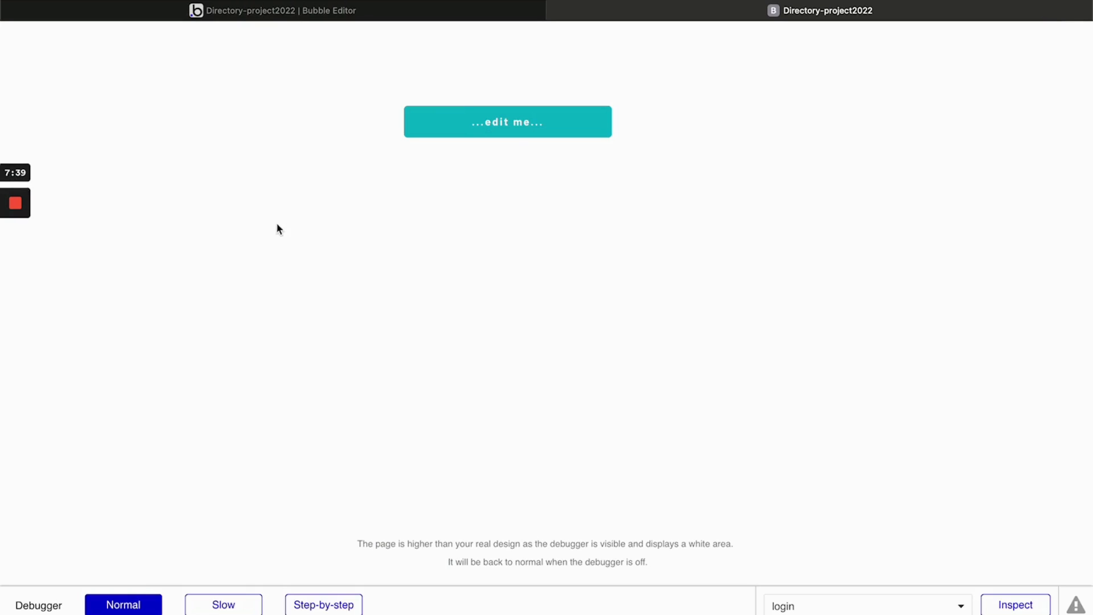
left_click(517, 128)
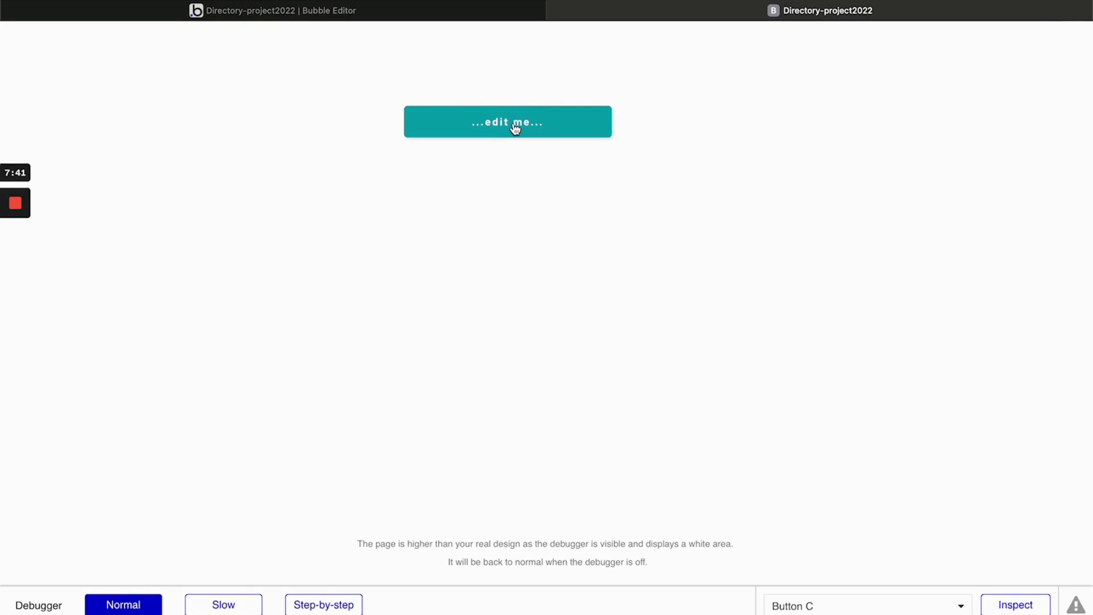
left_click(516, 129)
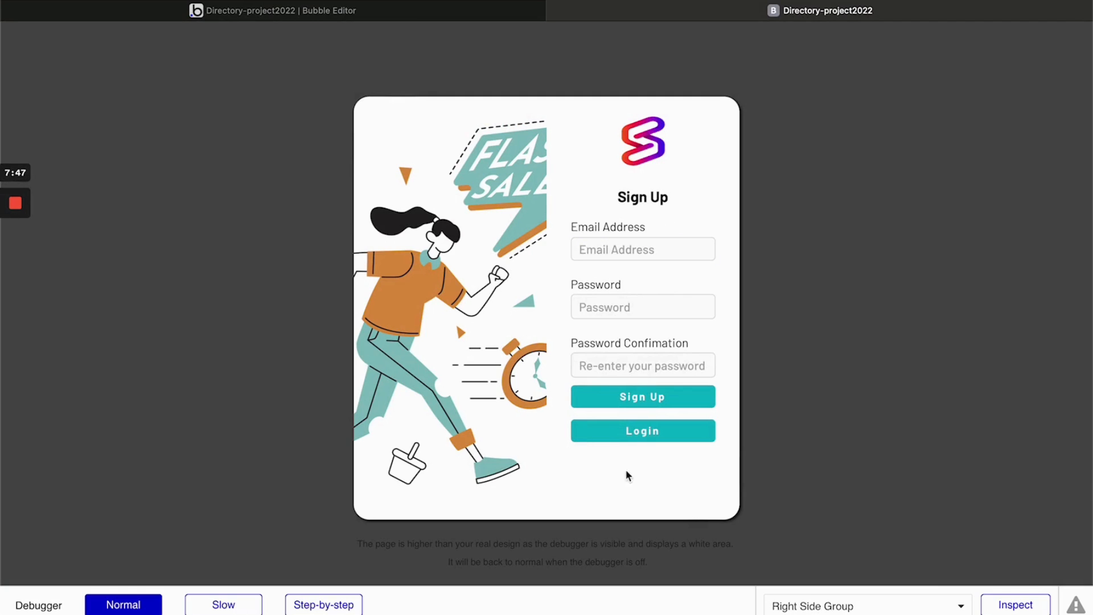
left_click(648, 431)
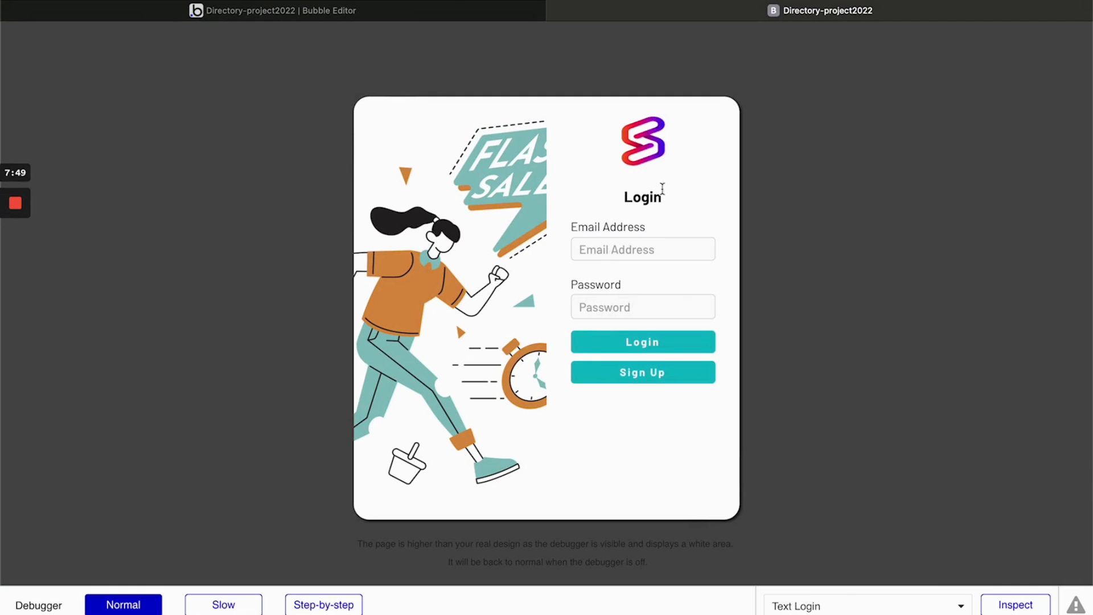
left_click(655, 373)
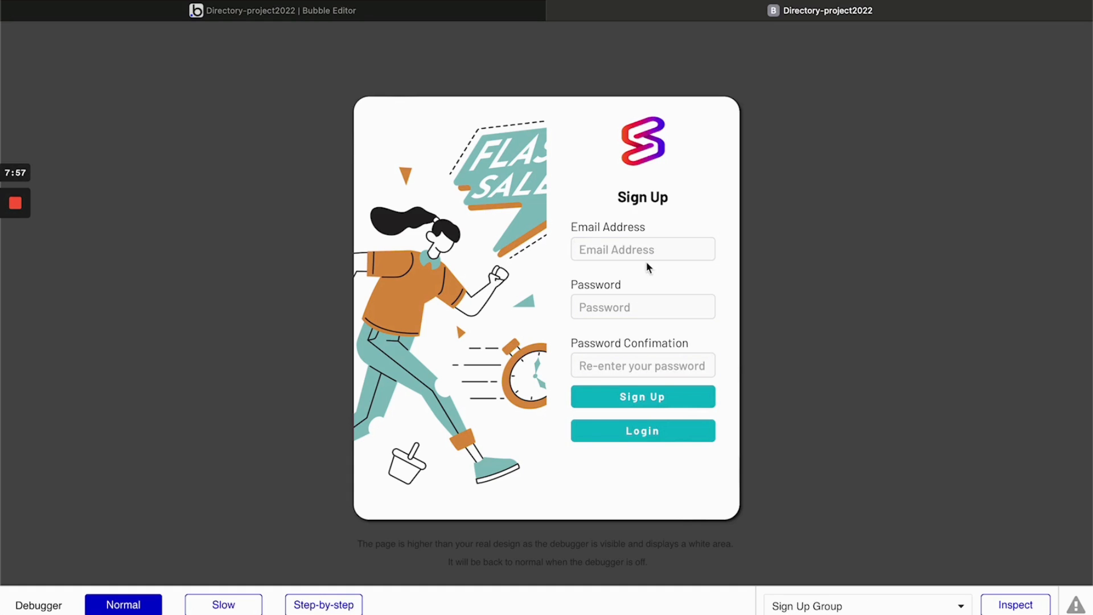
- Register a test user in the sign-up form with an email address and the suggested strong password in both password fields
left_click(651, 244)
type("test@mail.com")
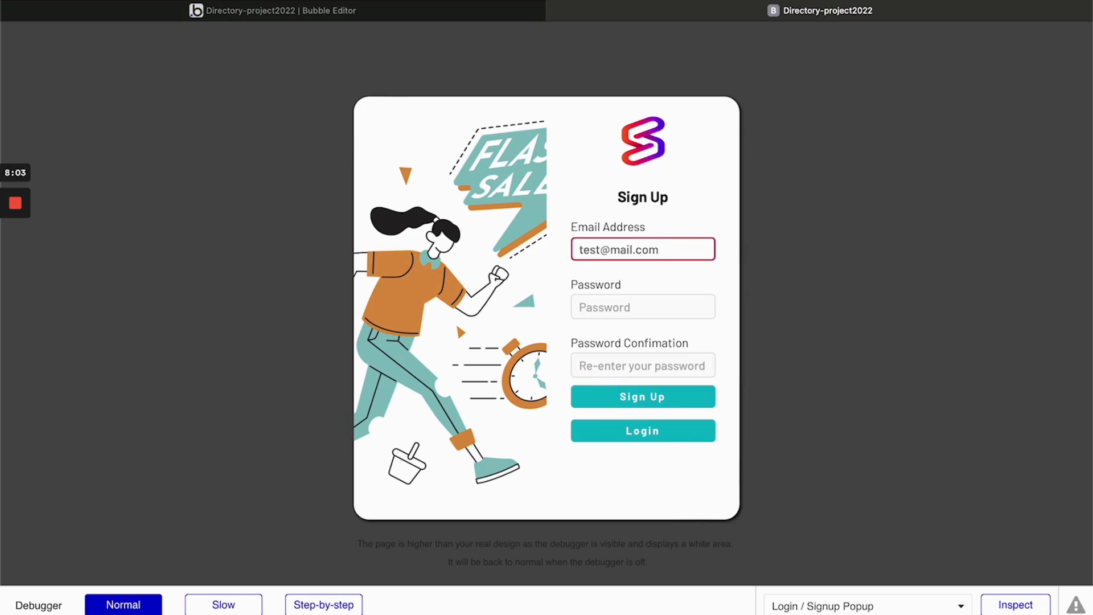
key("Tab")
left_click(895, 356)
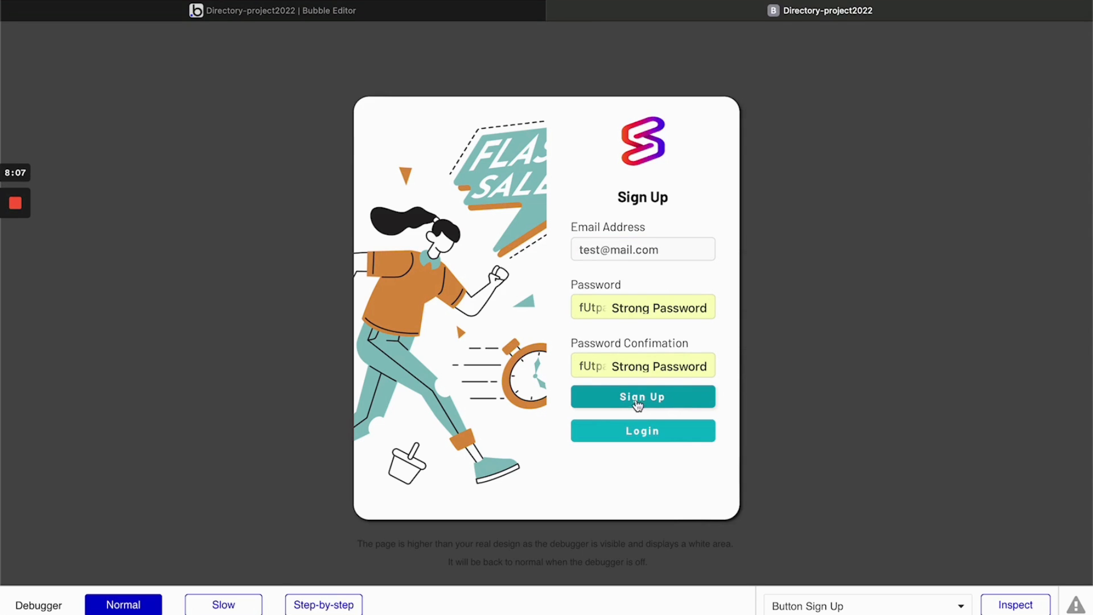
left_click(638, 402)
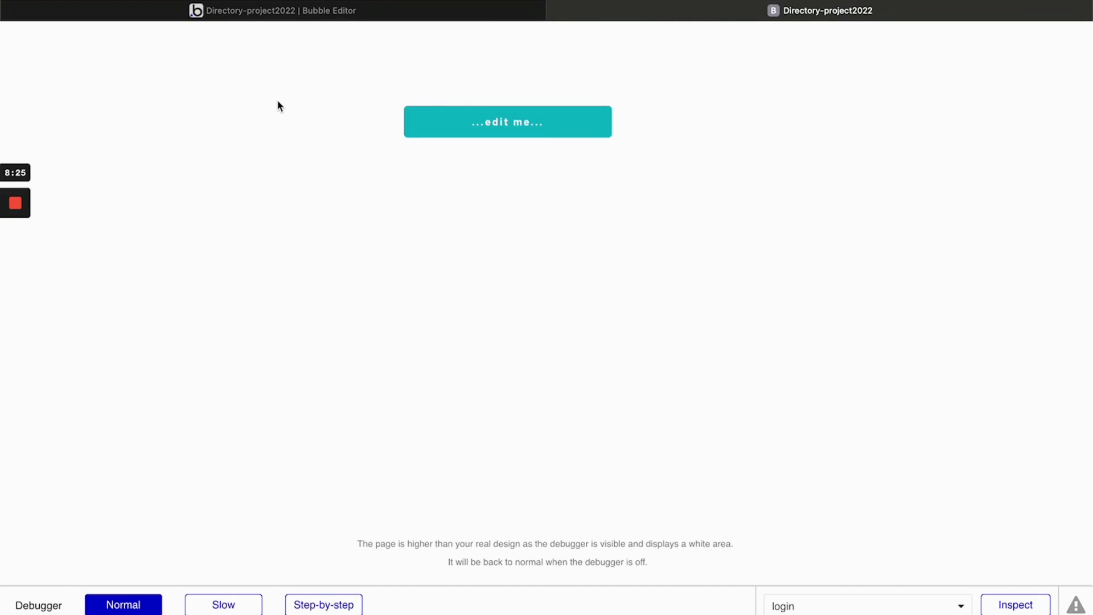
left_click(290, 15)
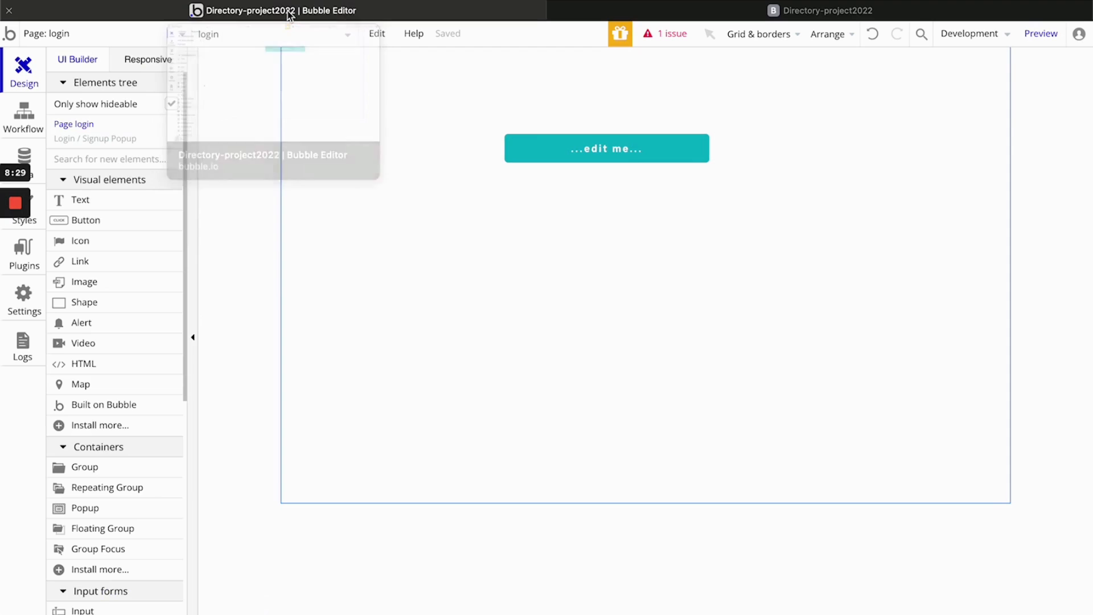
left_click(594, 155)
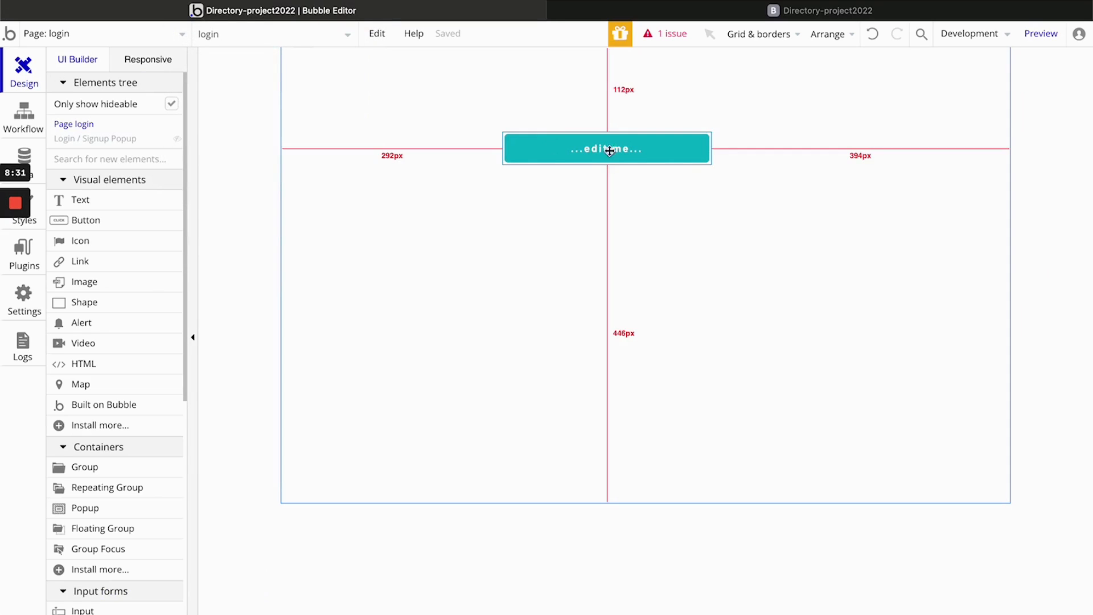
left_click(612, 152)
double_click(613, 155)
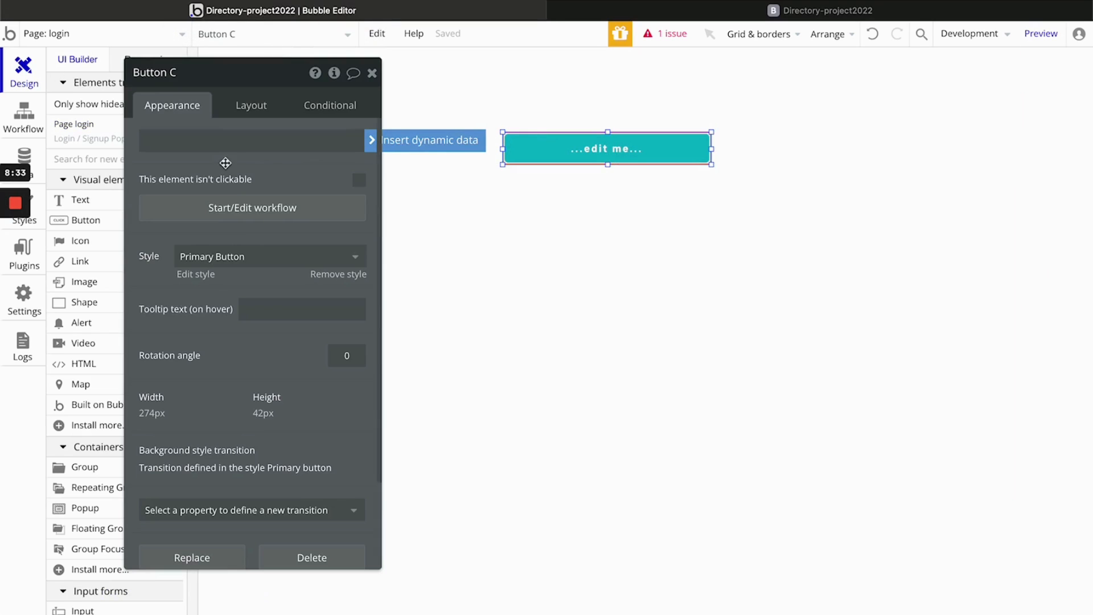
left_click(443, 143)
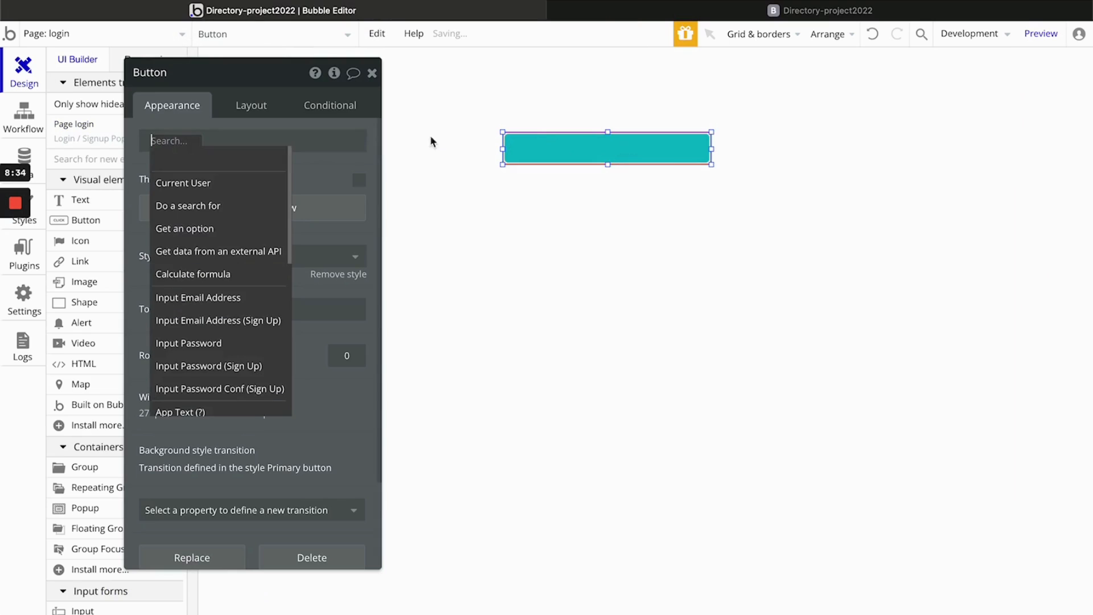
left_click(217, 184)
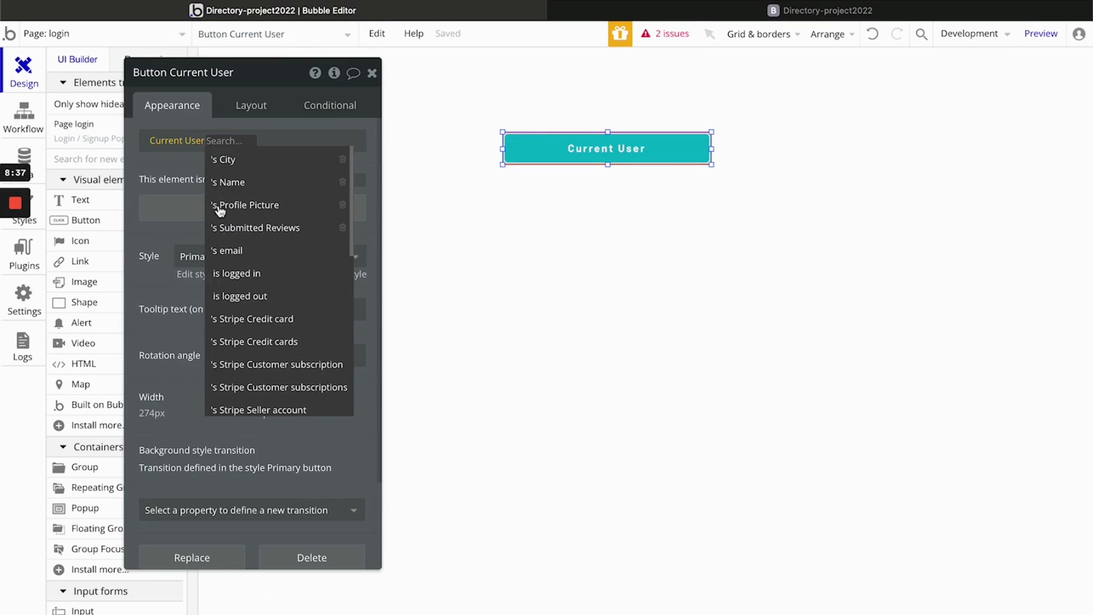
left_click(230, 250)
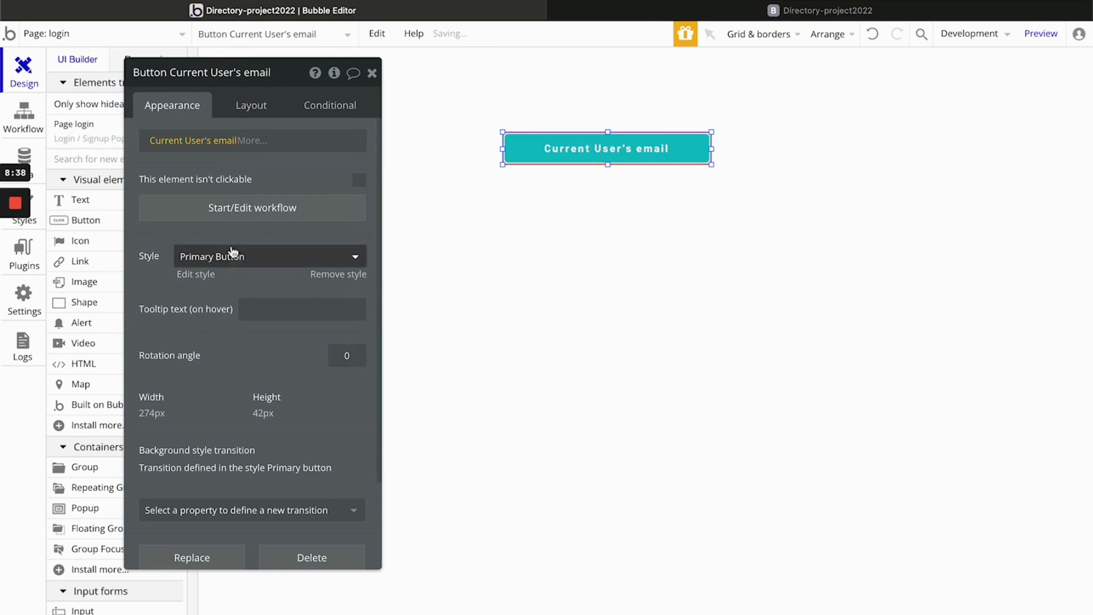
left_click(372, 73)
- Refresh the preview to check the page button's label, and return to the Bubble editor
left_click(750, 12)
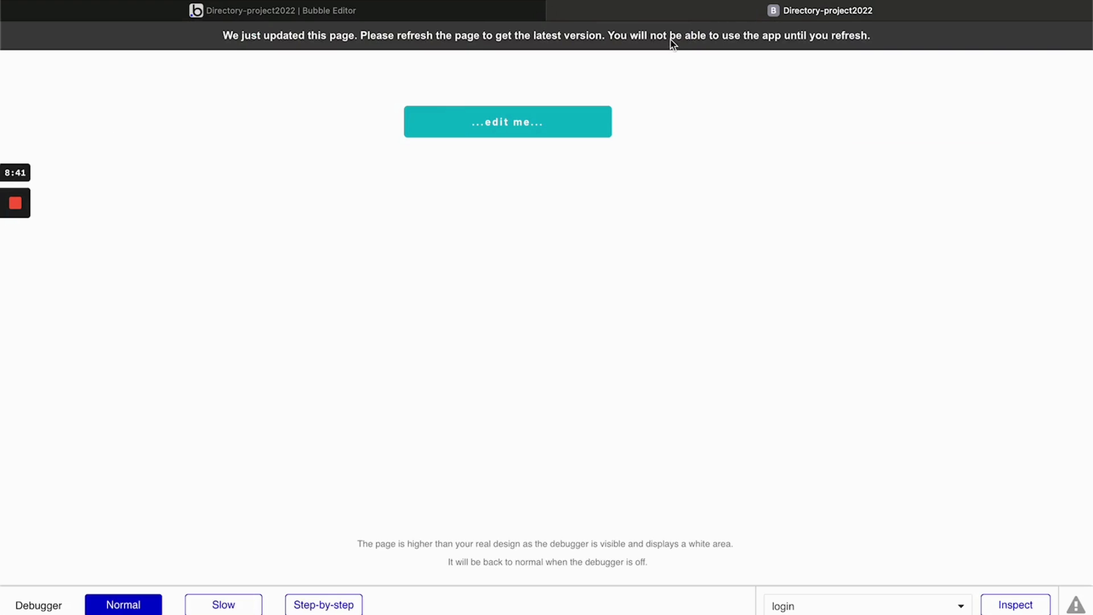
key("super+r")
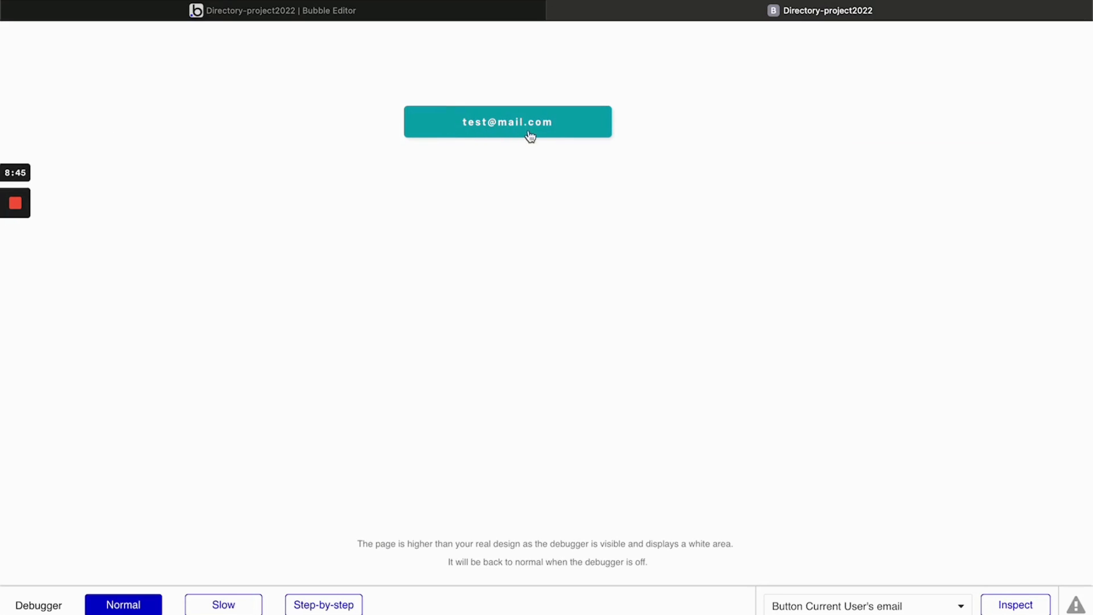
left_click(350, 11)
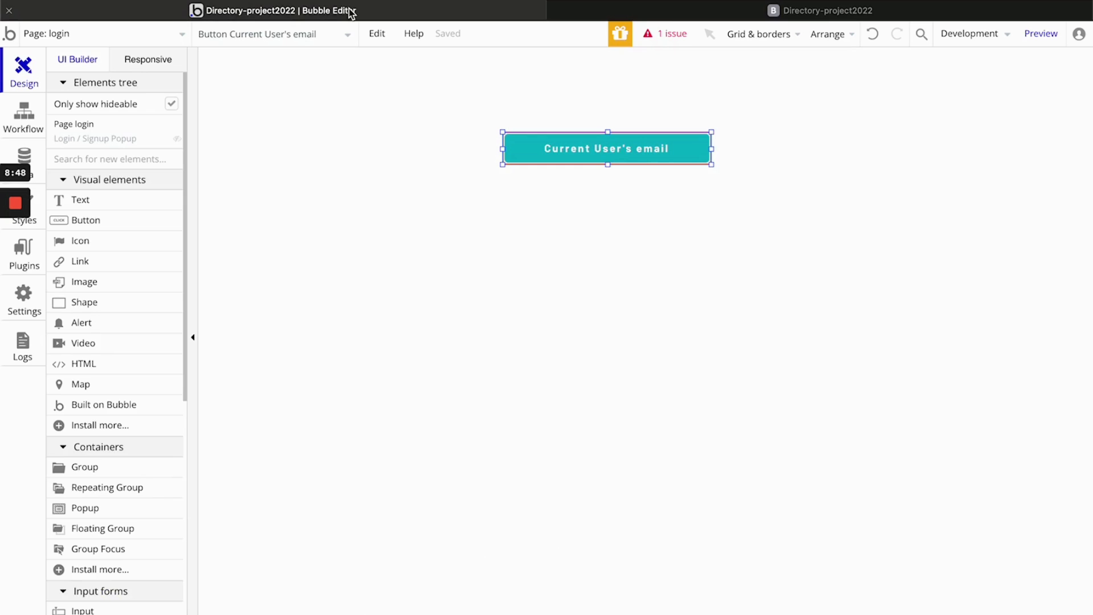
- Add a Go to page action with destination index after Log the user in, in the Button Login workflow
left_click(20, 118)
mouse_move(122, 117)
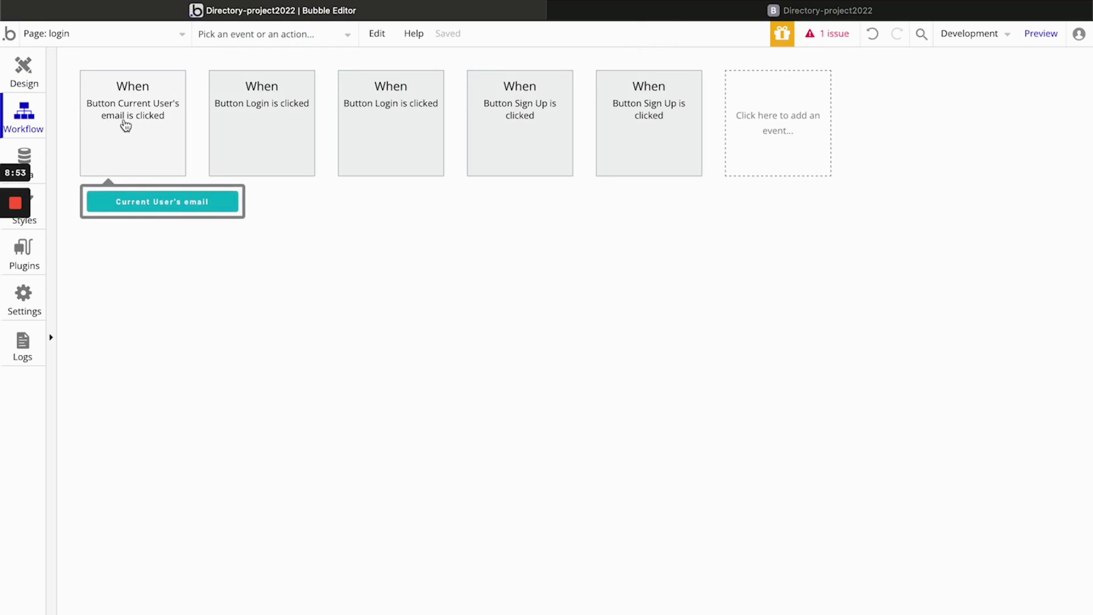
left_click(263, 126)
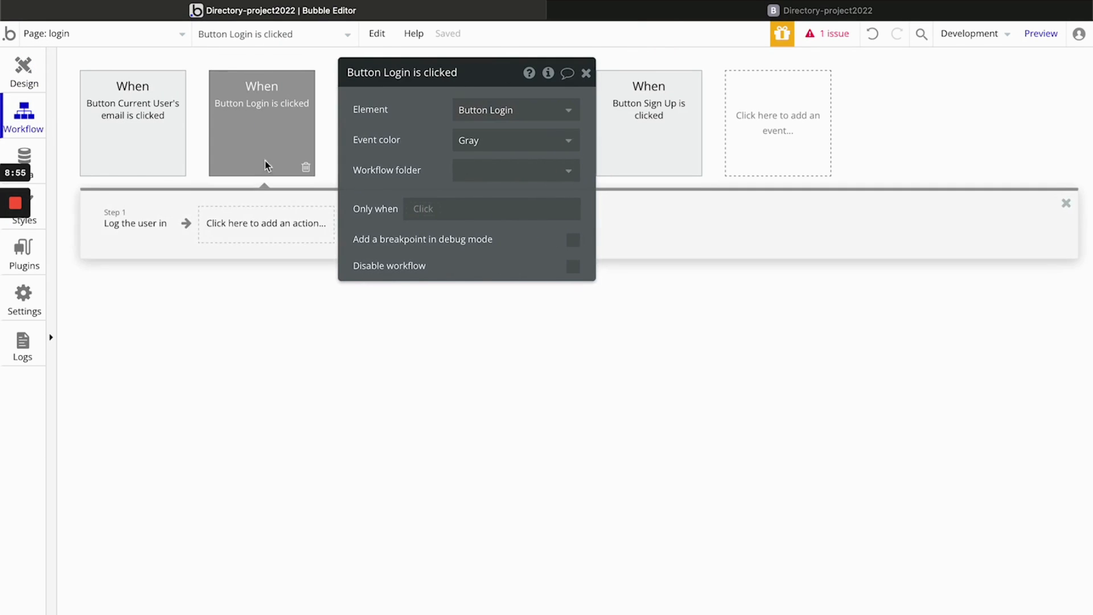
left_click(254, 222)
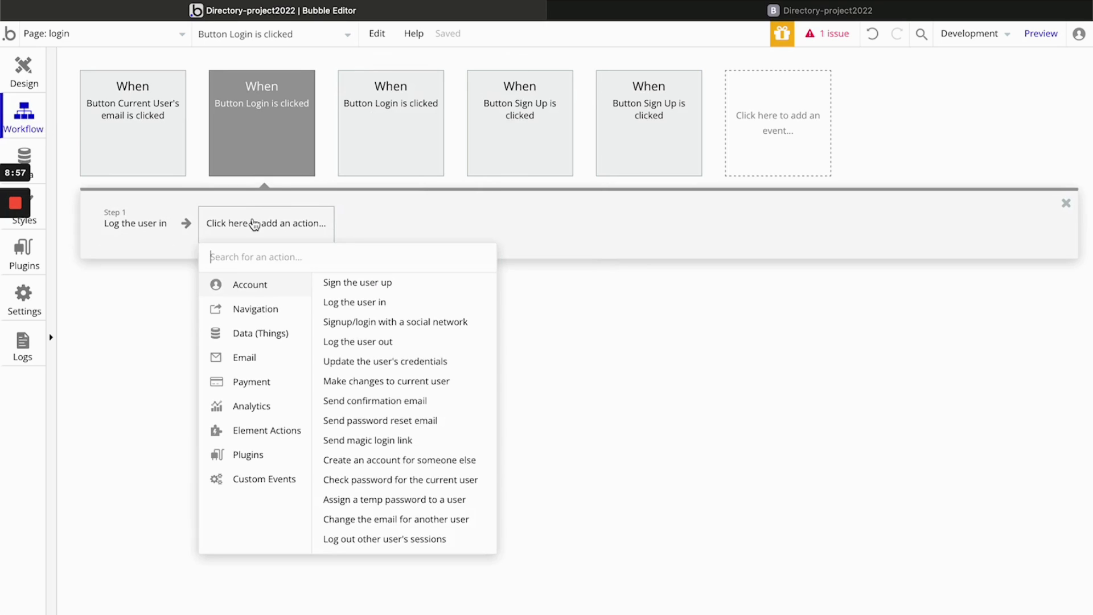
mouse_move(257, 318)
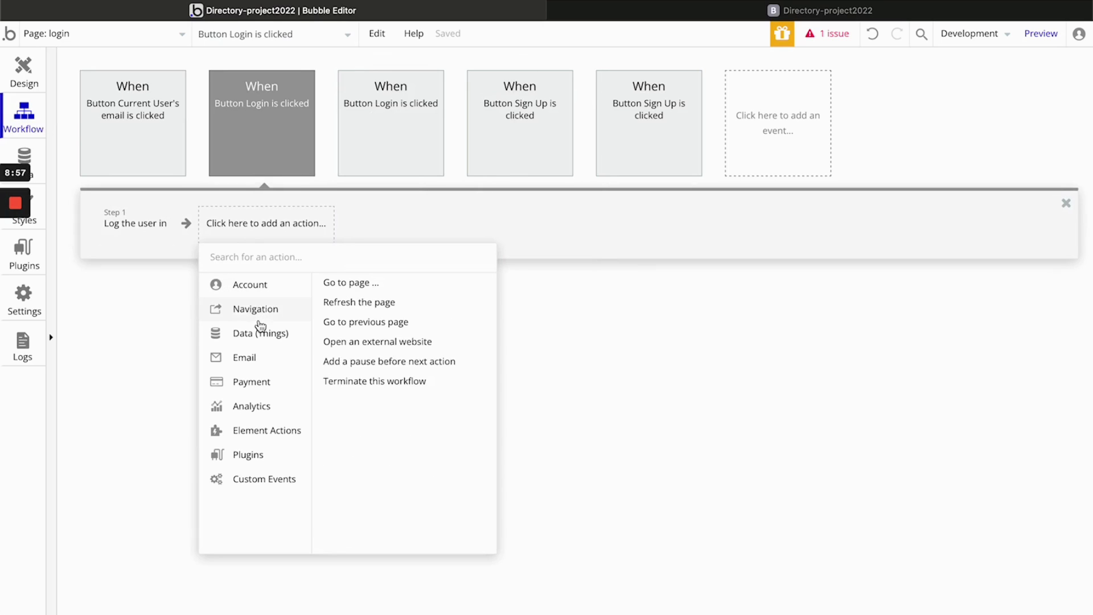
left_click(380, 291)
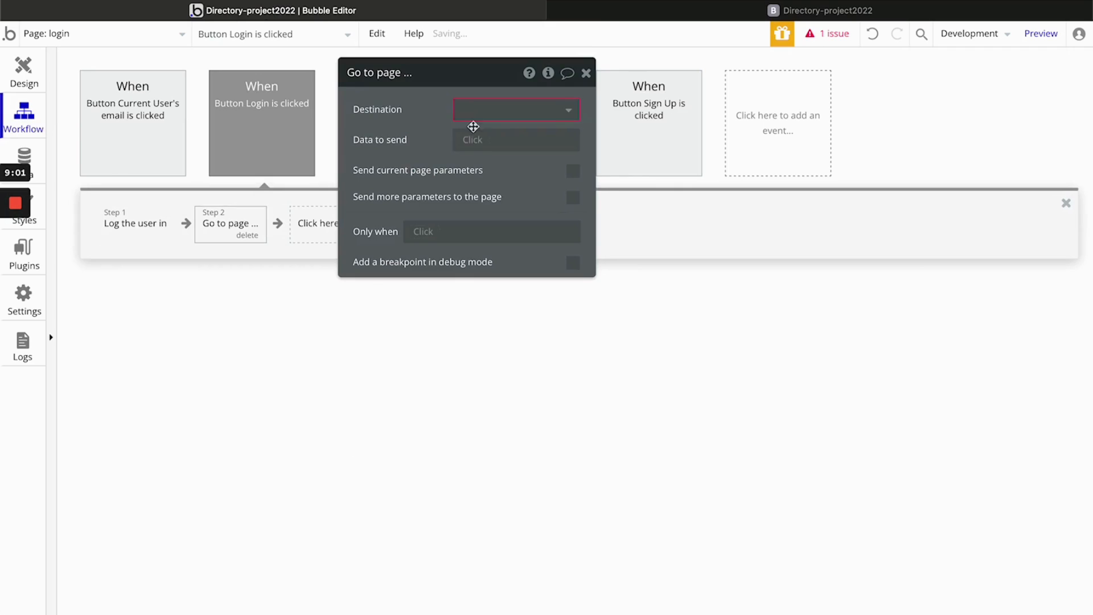
left_click(489, 117)
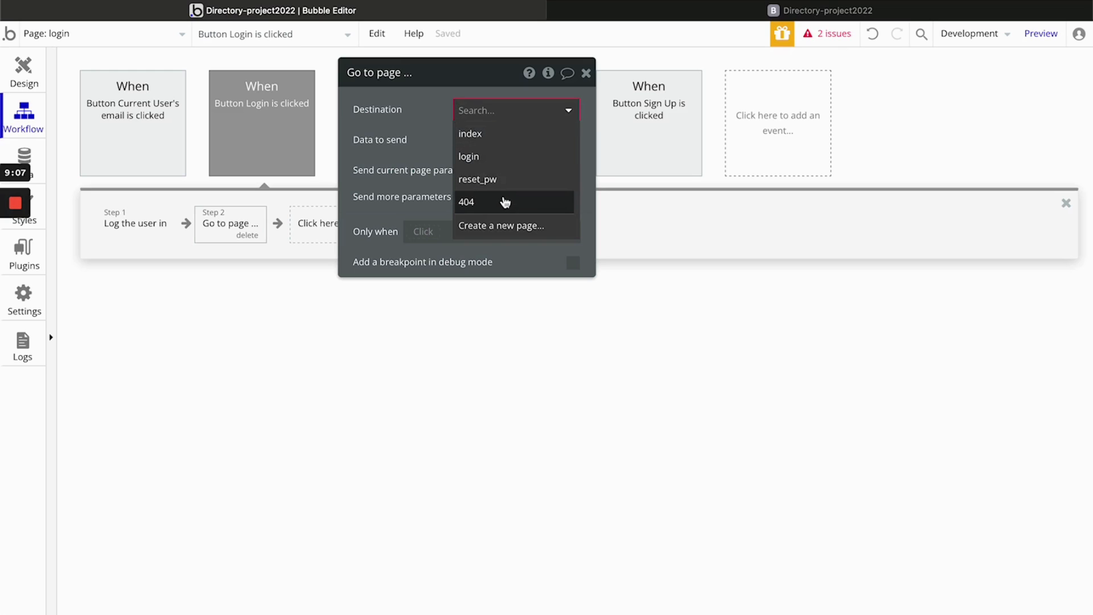
left_click(513, 137)
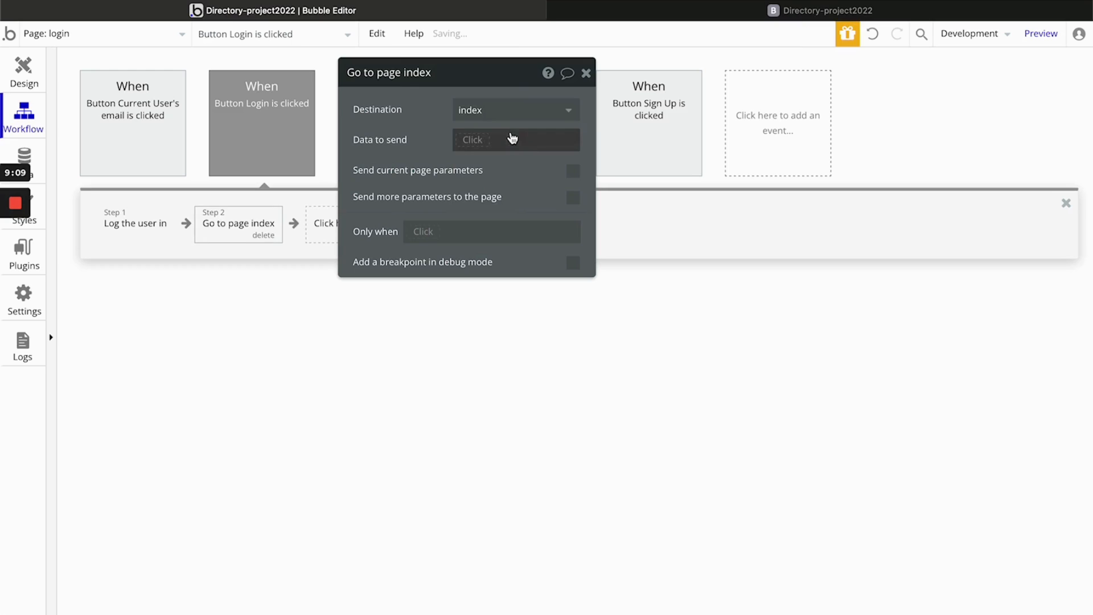
left_click(586, 72)
- Switch to the app preview, refresh it to the latest version, and open the login form in the popup
left_click(638, 14)
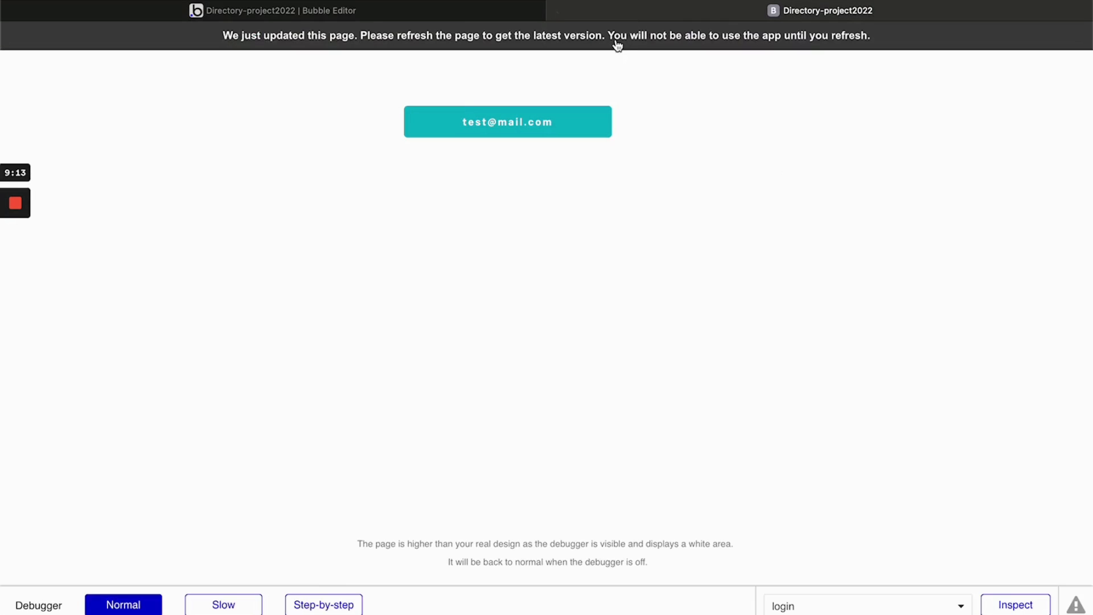
left_click(618, 40)
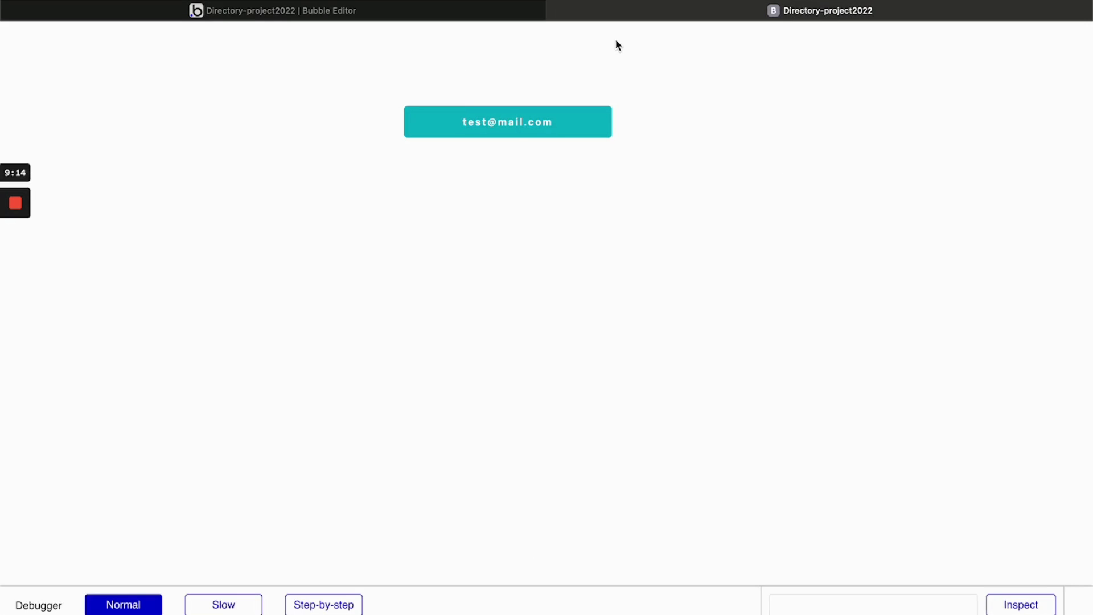
left_click(515, 133)
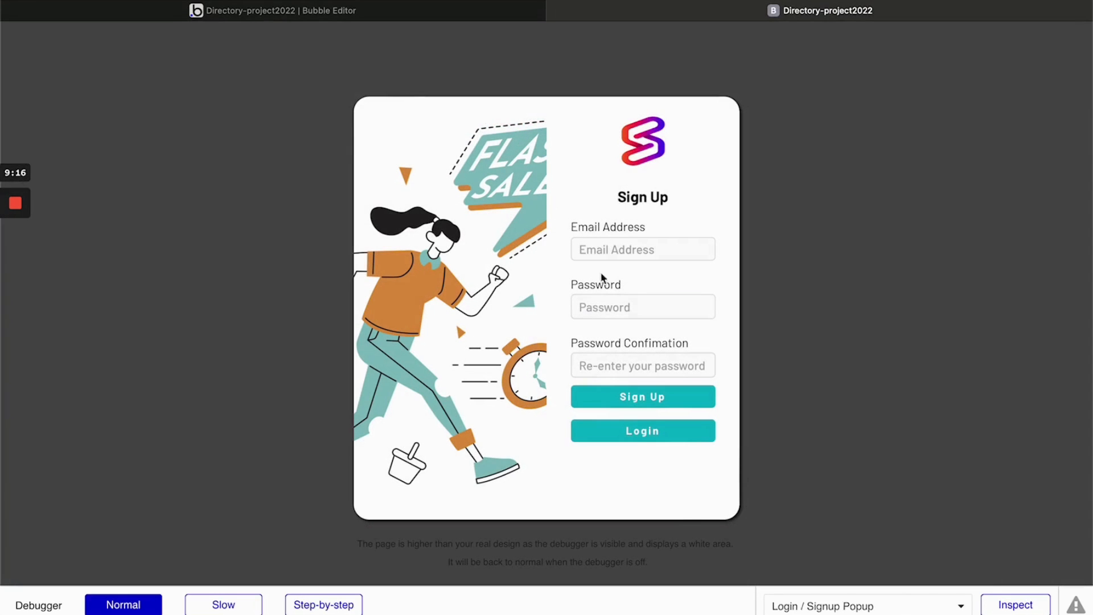
left_click(640, 432)
- Log in by filling the email and password fields with the test user's saved credentials, and check the destination page
left_click(625, 243)
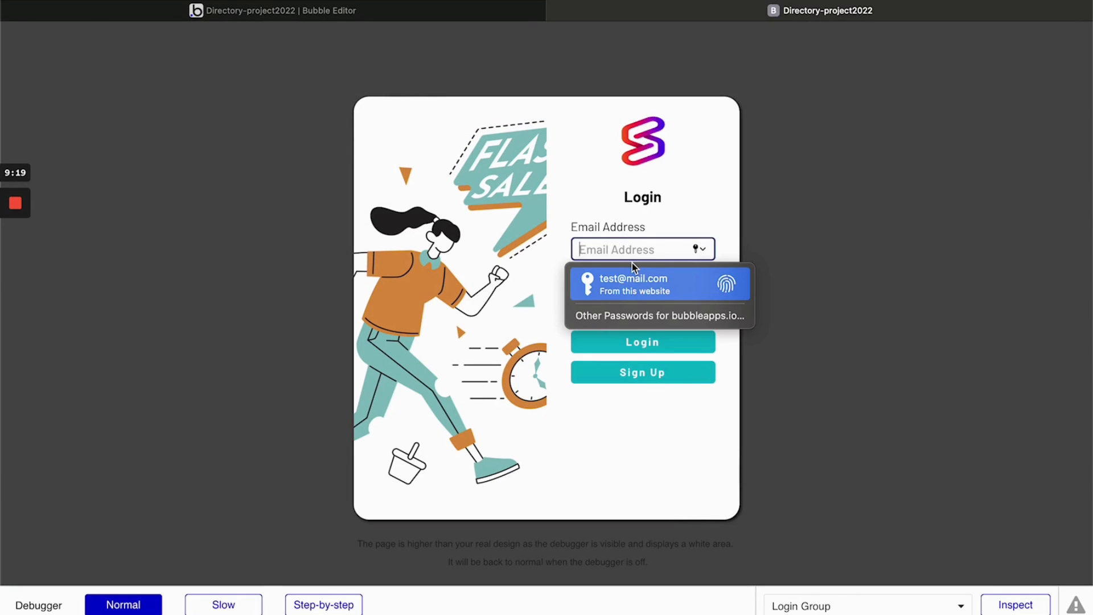
left_click(633, 265)
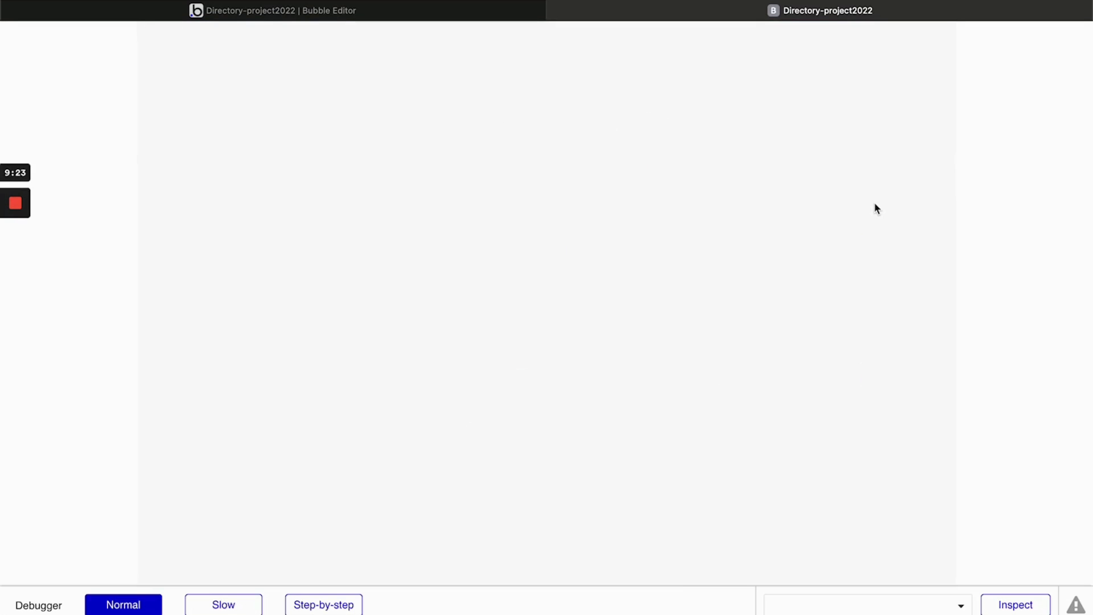
scroll(876, 204, "down", 20)
scroll(875, 204, "up", 20)
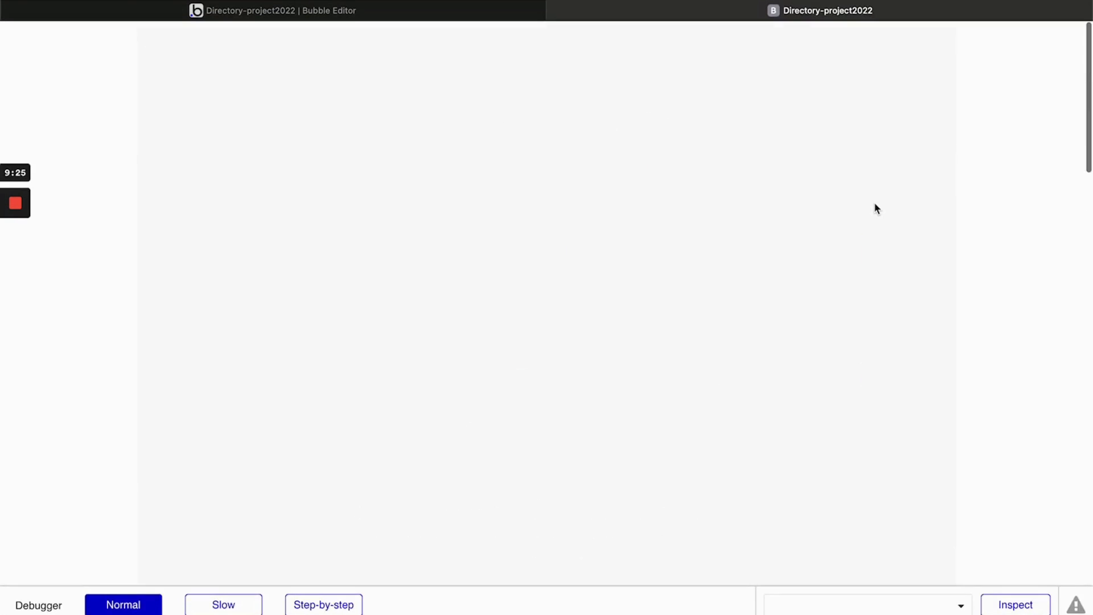
- Return to the Bubble editor and close the action list of the Button Login workflow
left_click(343, 14)
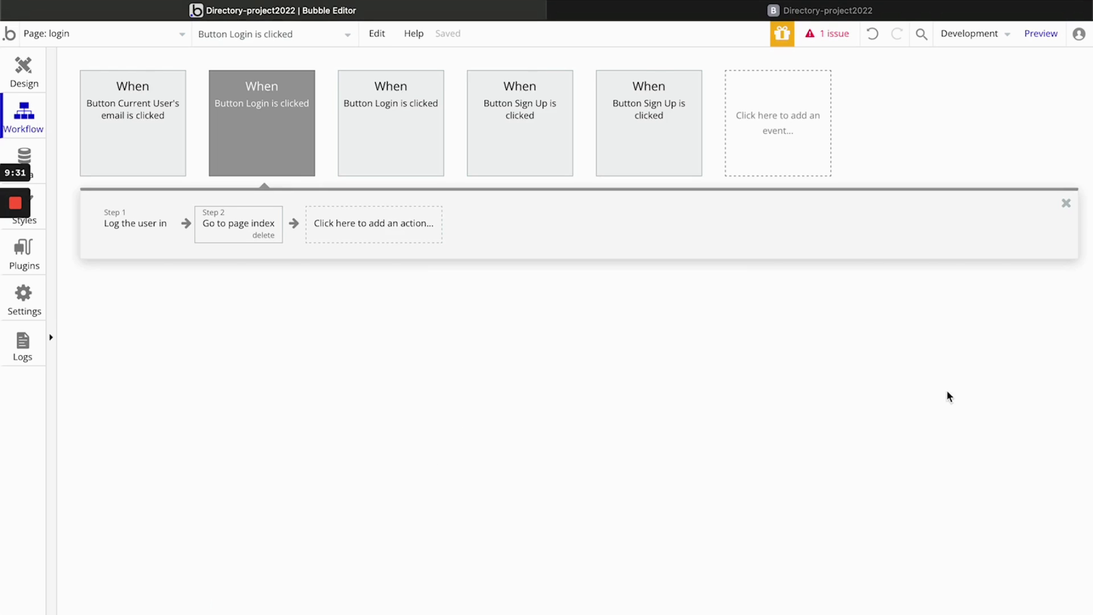
left_click(1067, 203)
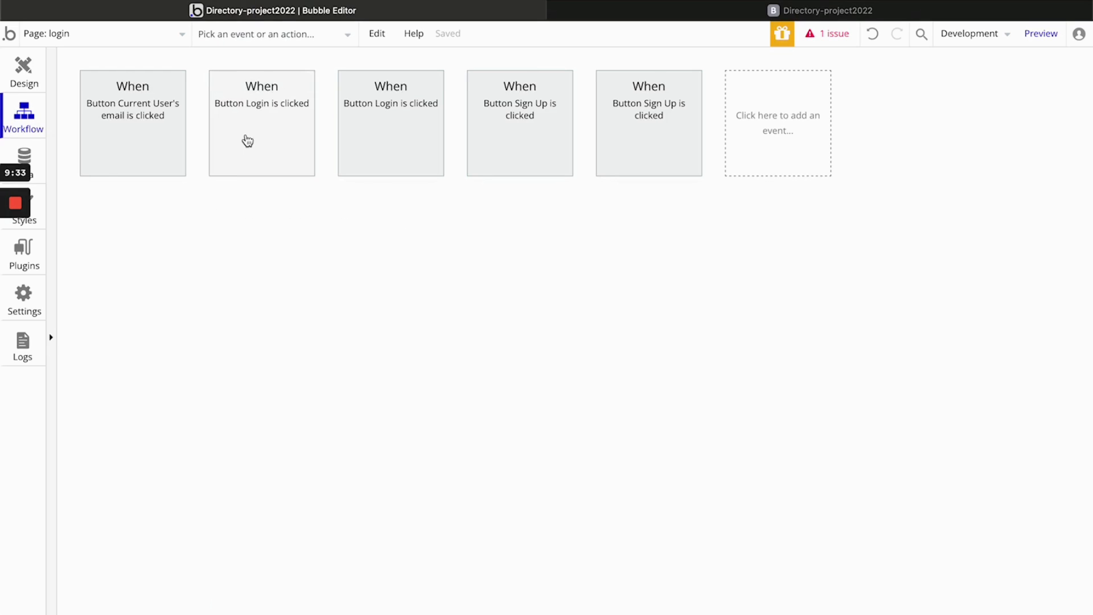
left_click(694, 11)
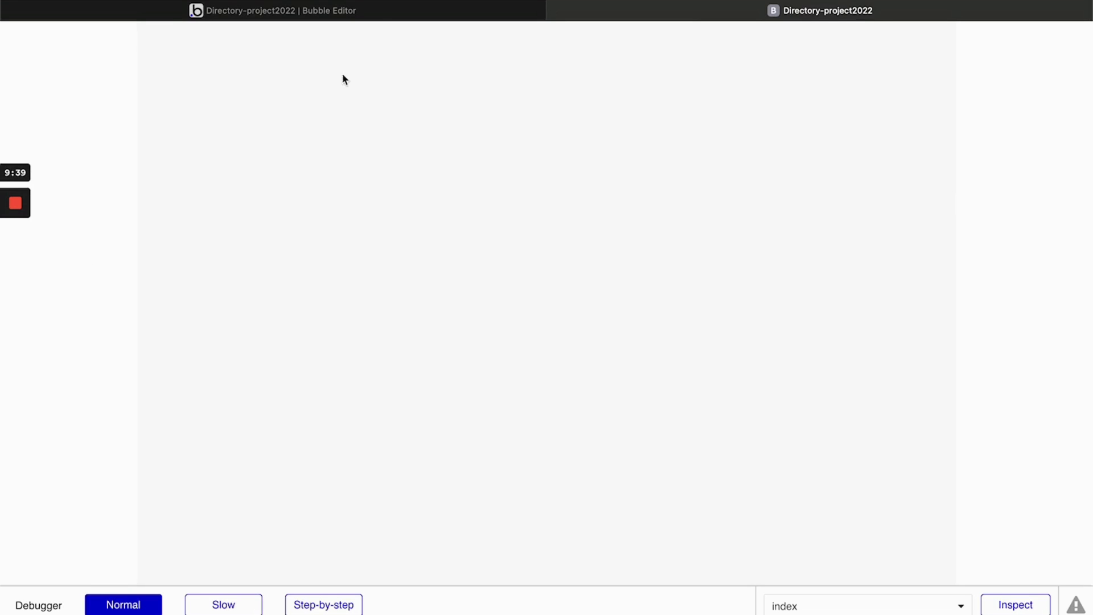
left_click(319, 11)
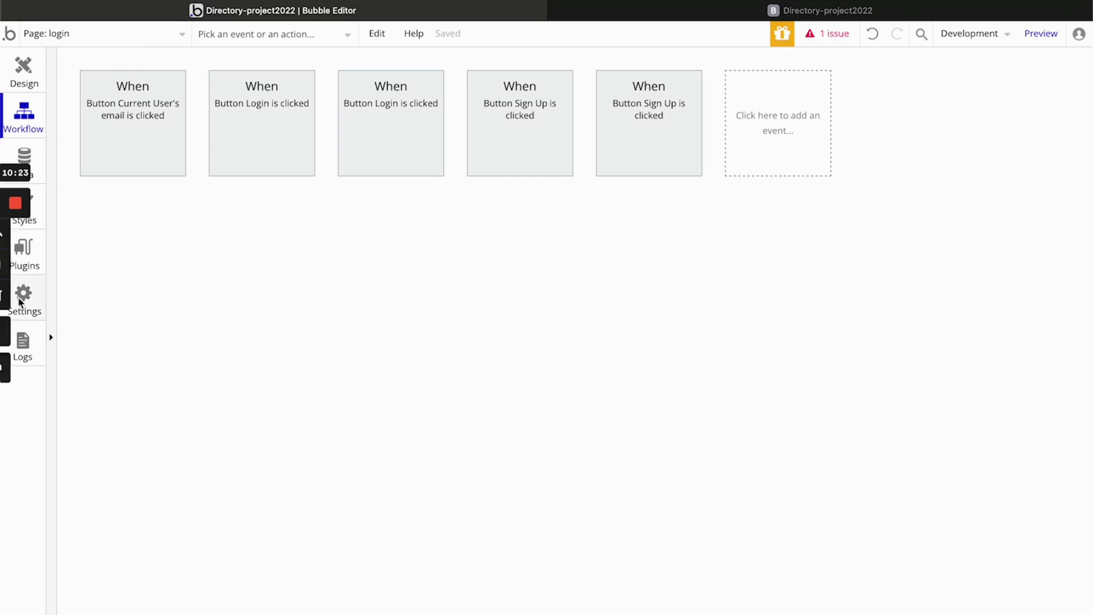
mouse_move(19, 208)
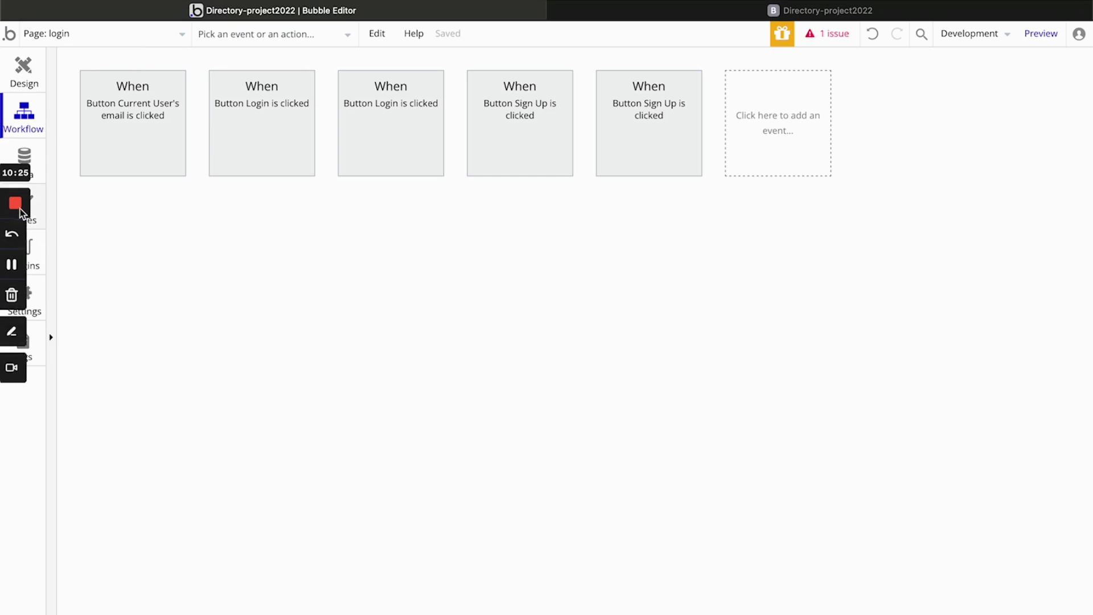